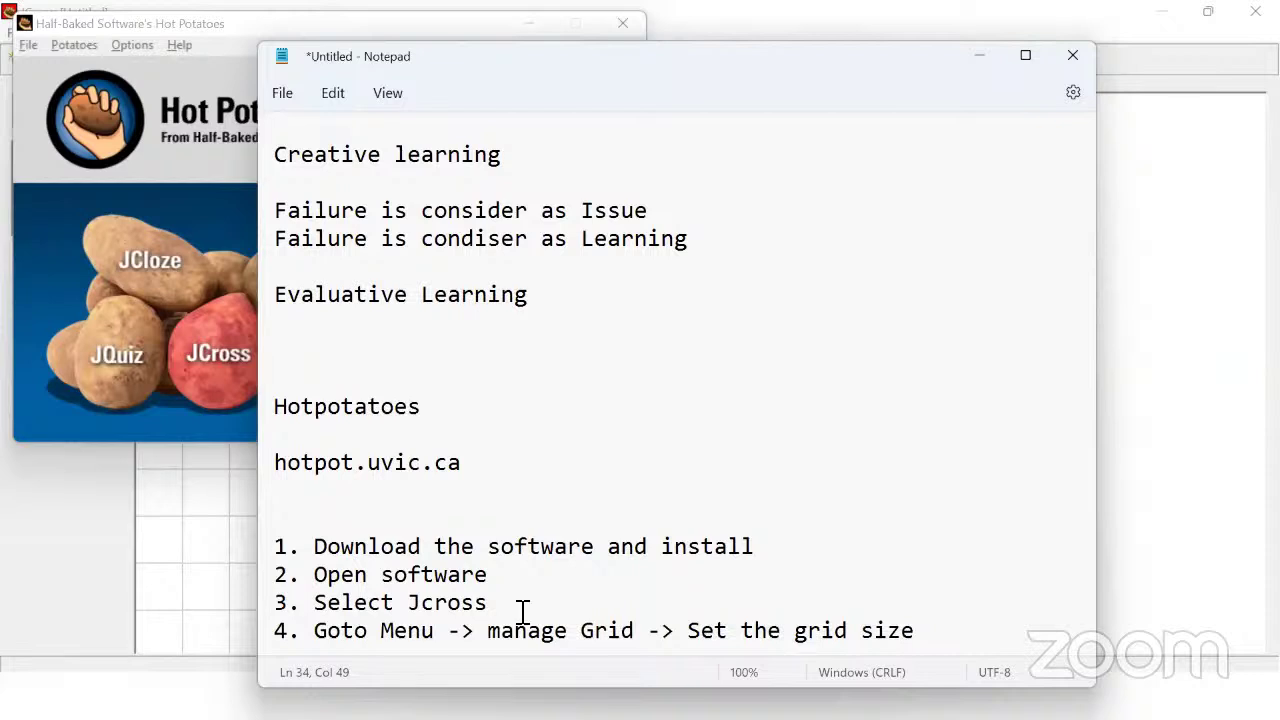
Change the crossword grid size to 12
key("alt+Tab")
key("alt+Tab")
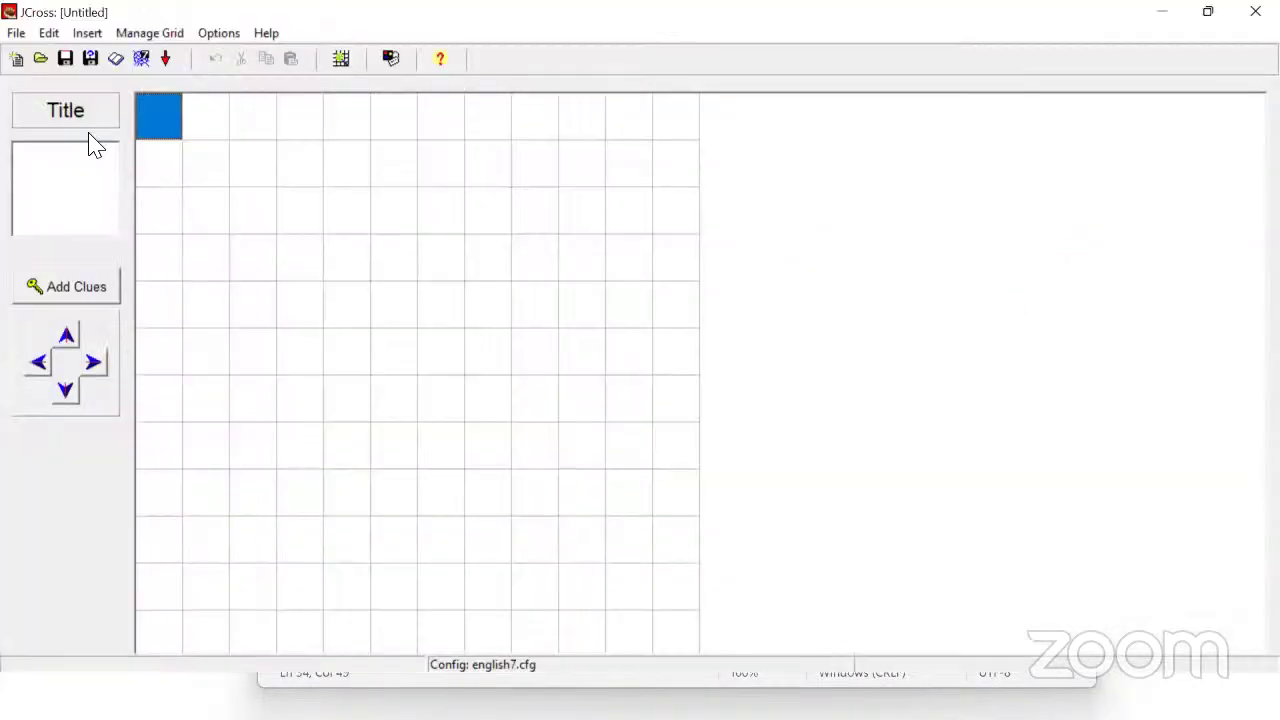
left_click(155, 36)
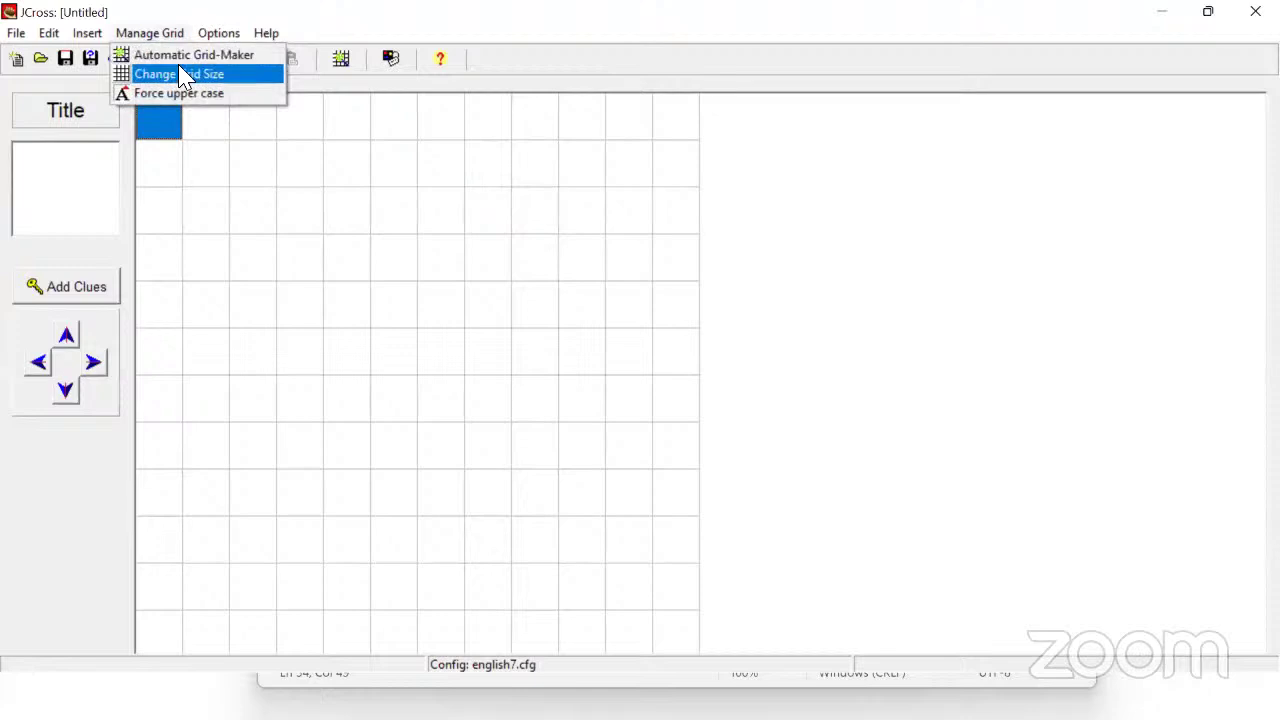
left_click(183, 84)
type("12")
left_click(613, 405)
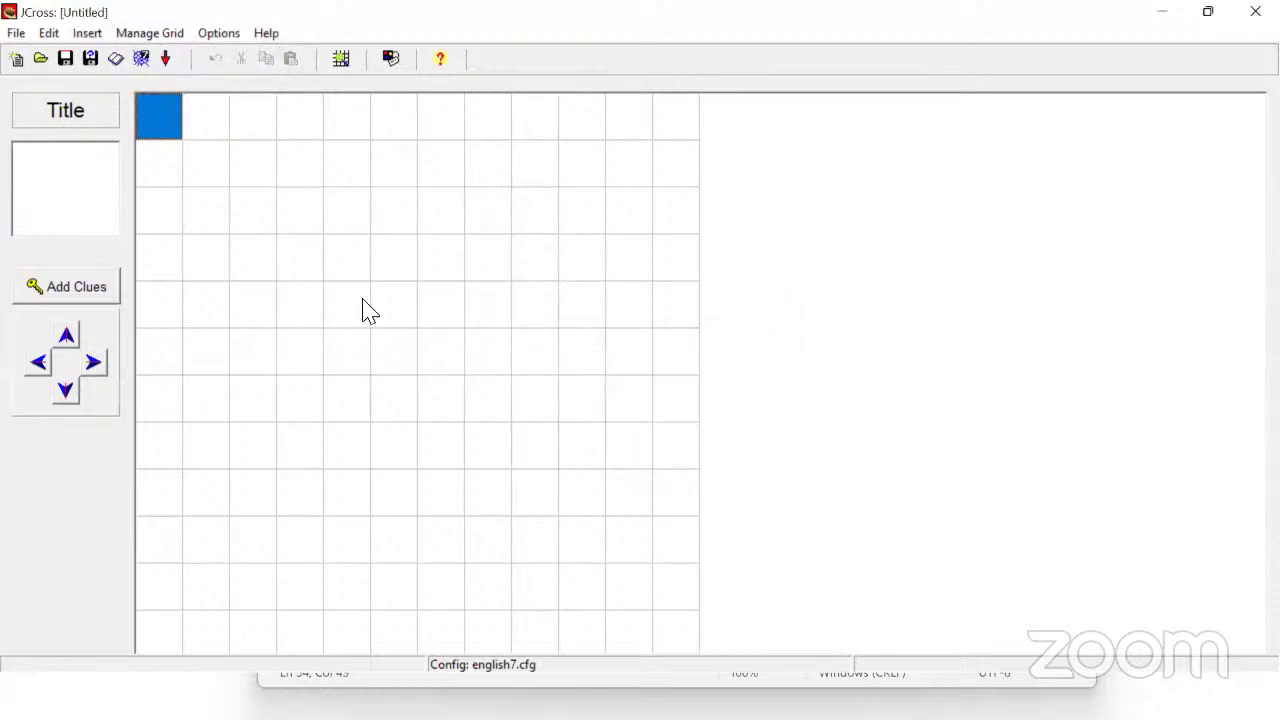
Add note step 5, 'Give the Title', and start step 6 in Notepad
key("alt+Tab")
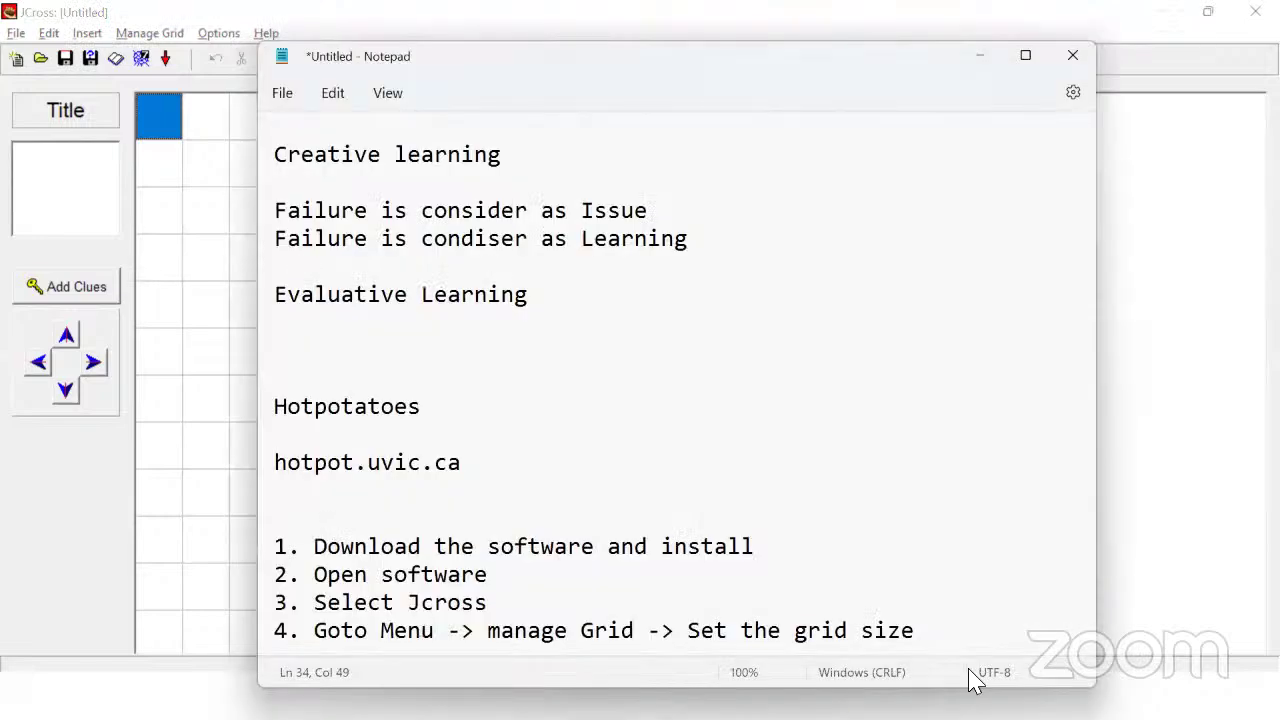
key("Return")
type("5. Gv")
key("BackSpace")
type("ive the")
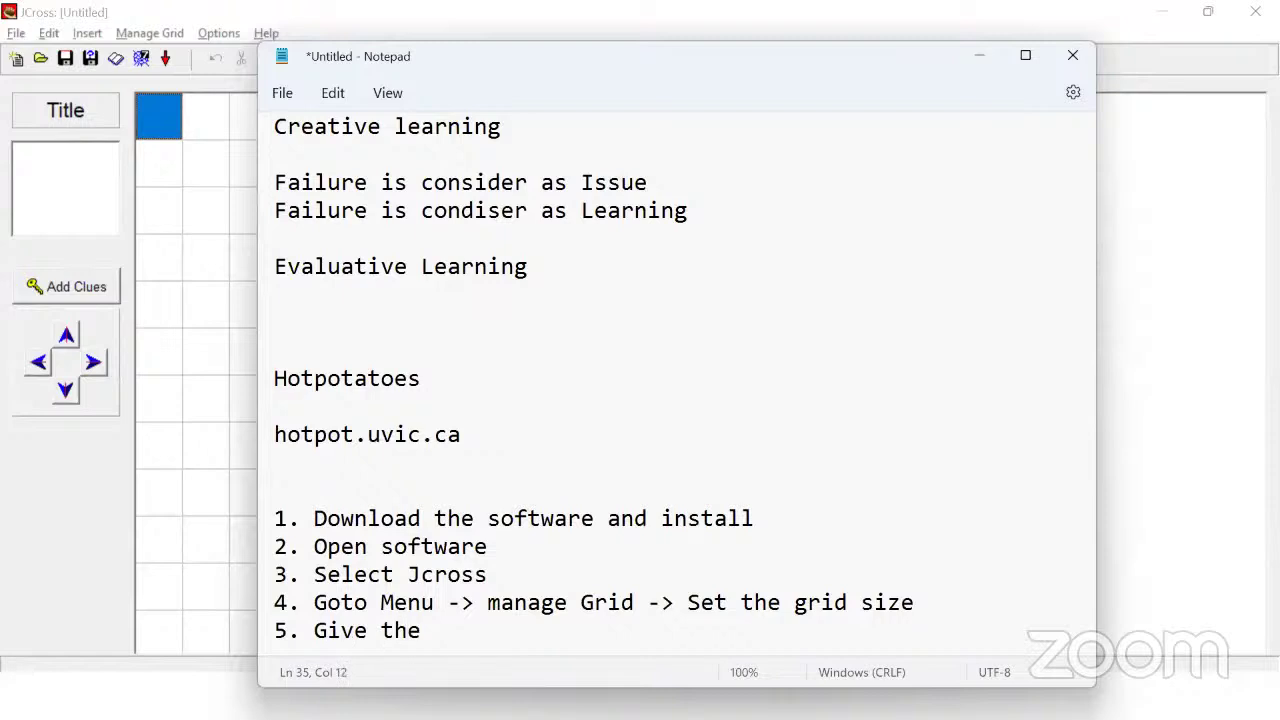
type(" Title")
key("Return")
type("6.")
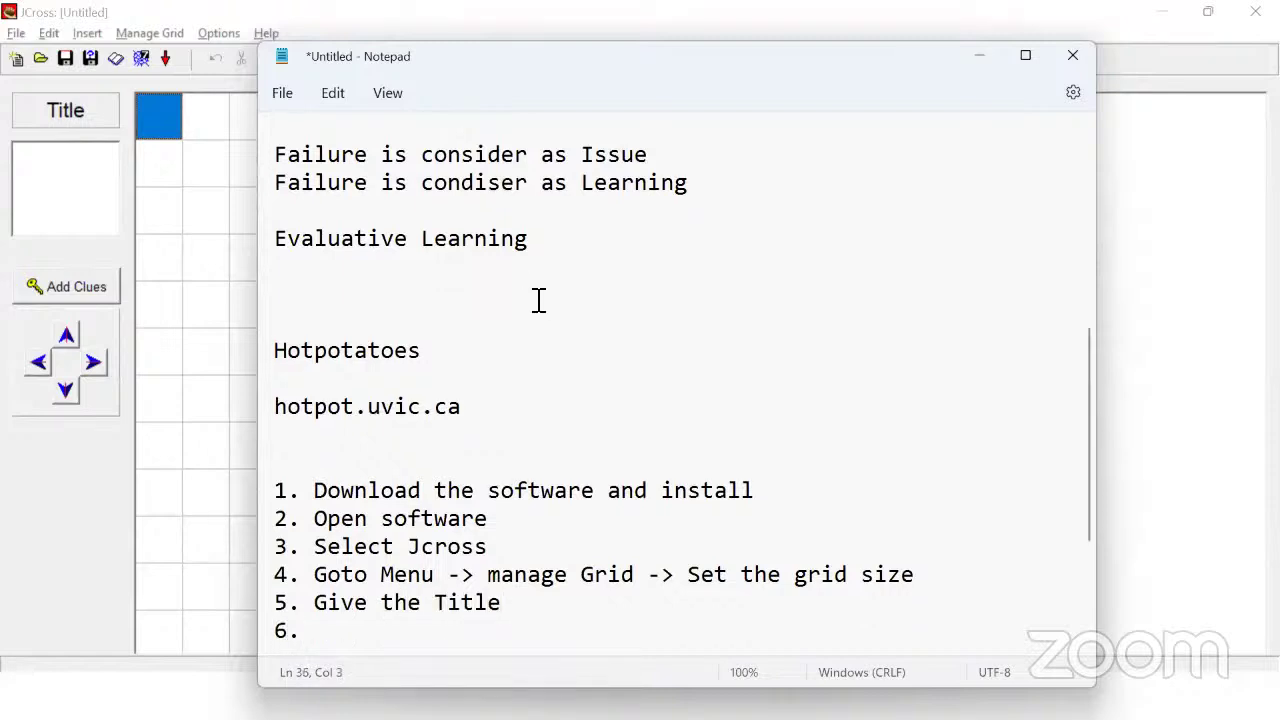
Title the crossword 'Sample' and note step 6 as 'Manage Grid -> Automatic Grid Maker'
left_click(71, 194)
type("Sample")
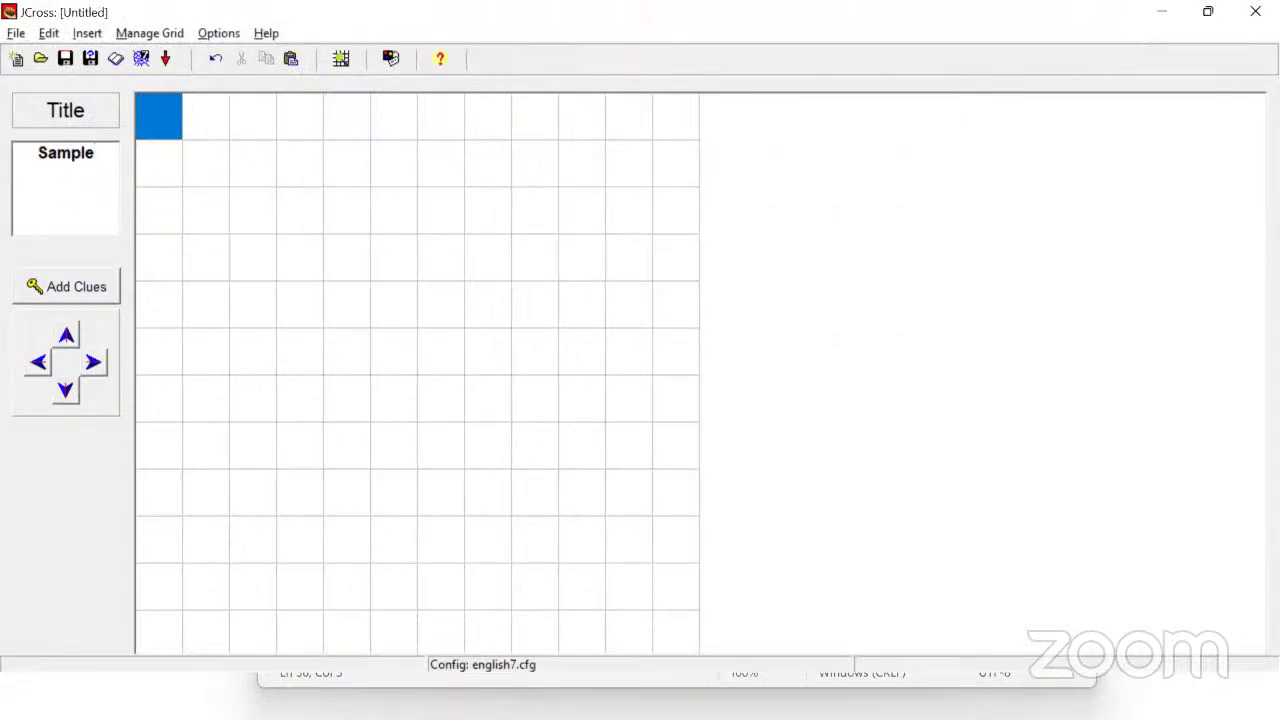
key("alt+Tab")
type("Manage Grid -> Automatic Grid Maker ->")
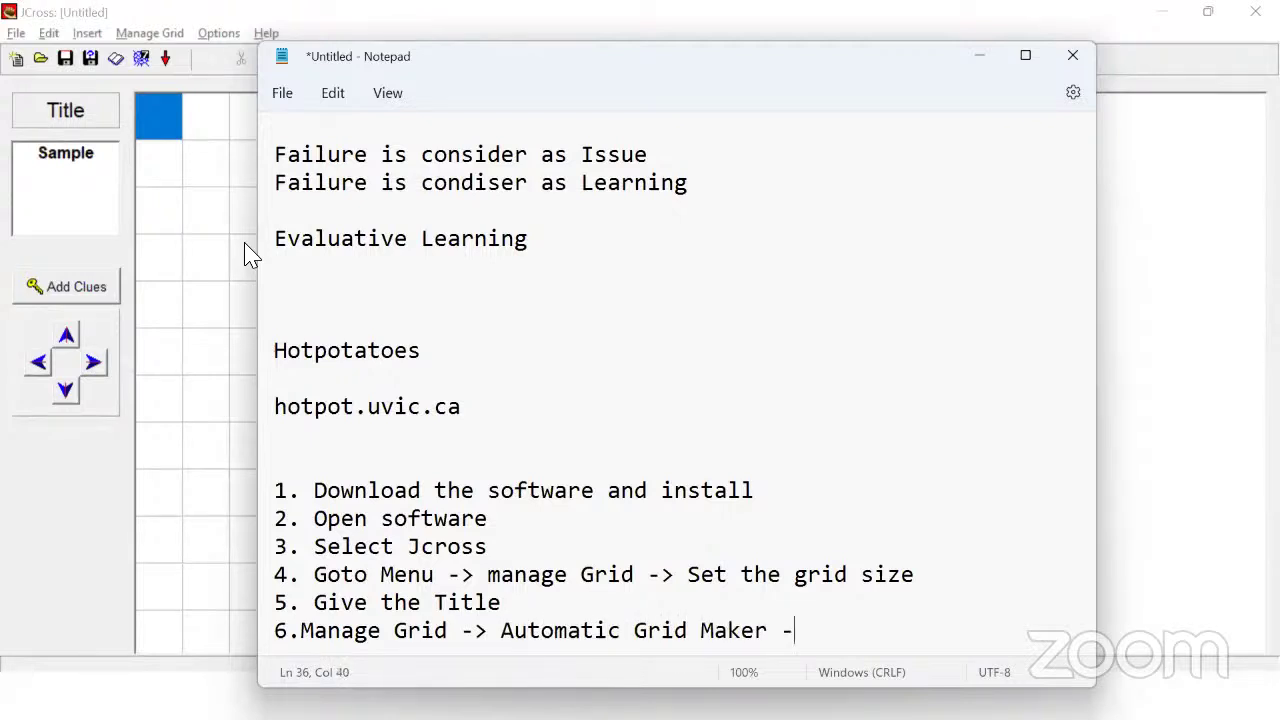
key("BackSpace")
key("BackSpace")
key("Return")
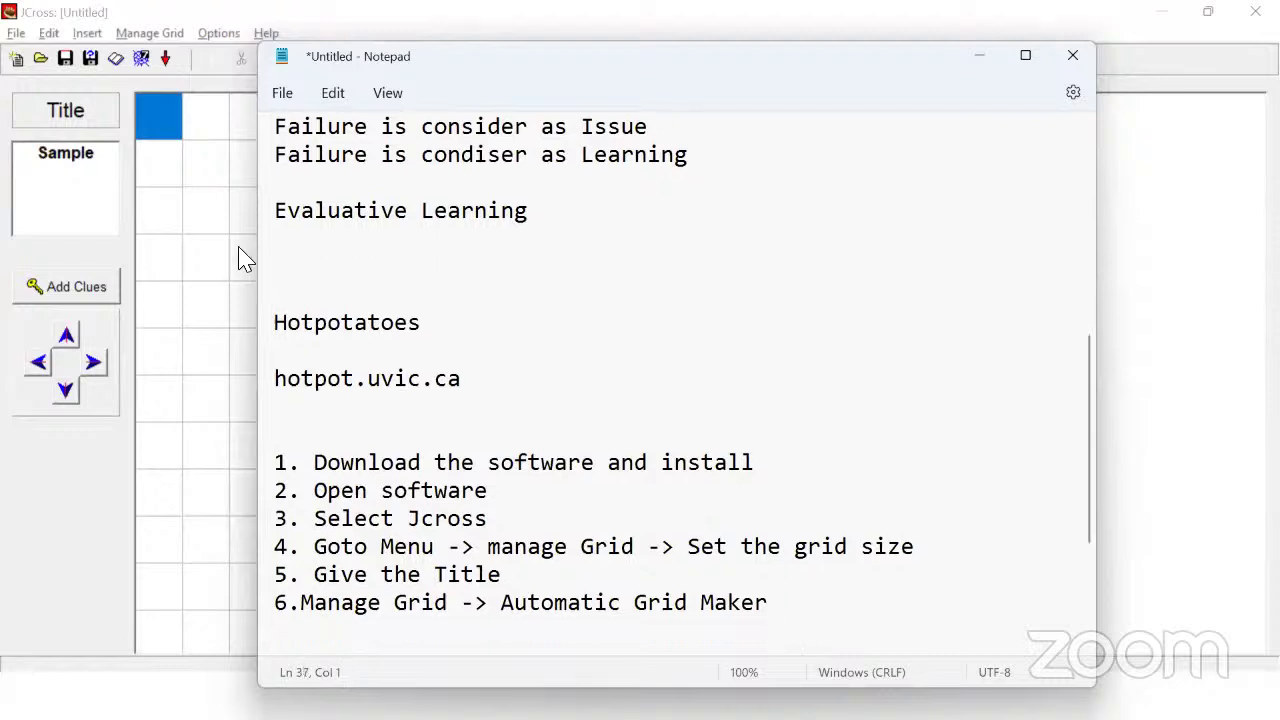
left_click(163, 149)
Open the Automatic Grid-Maker and enter Knowledge as the first word
left_click(150, 33)
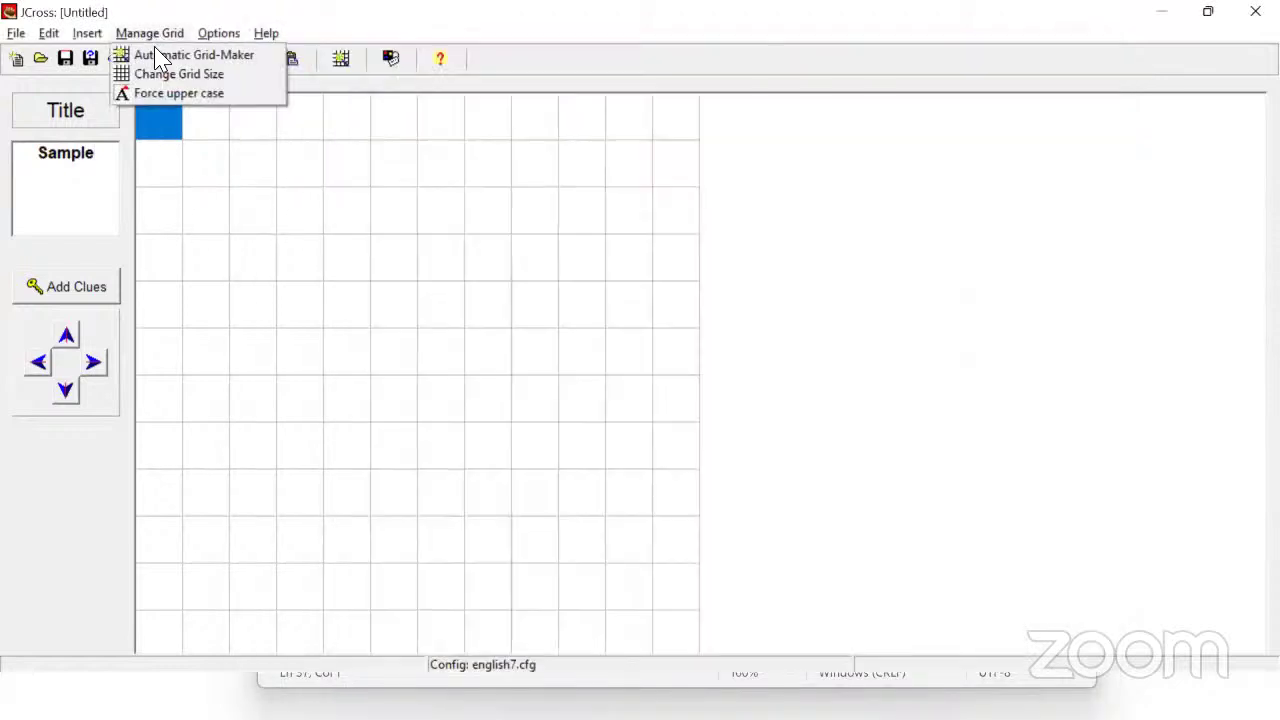
left_click(163, 64)
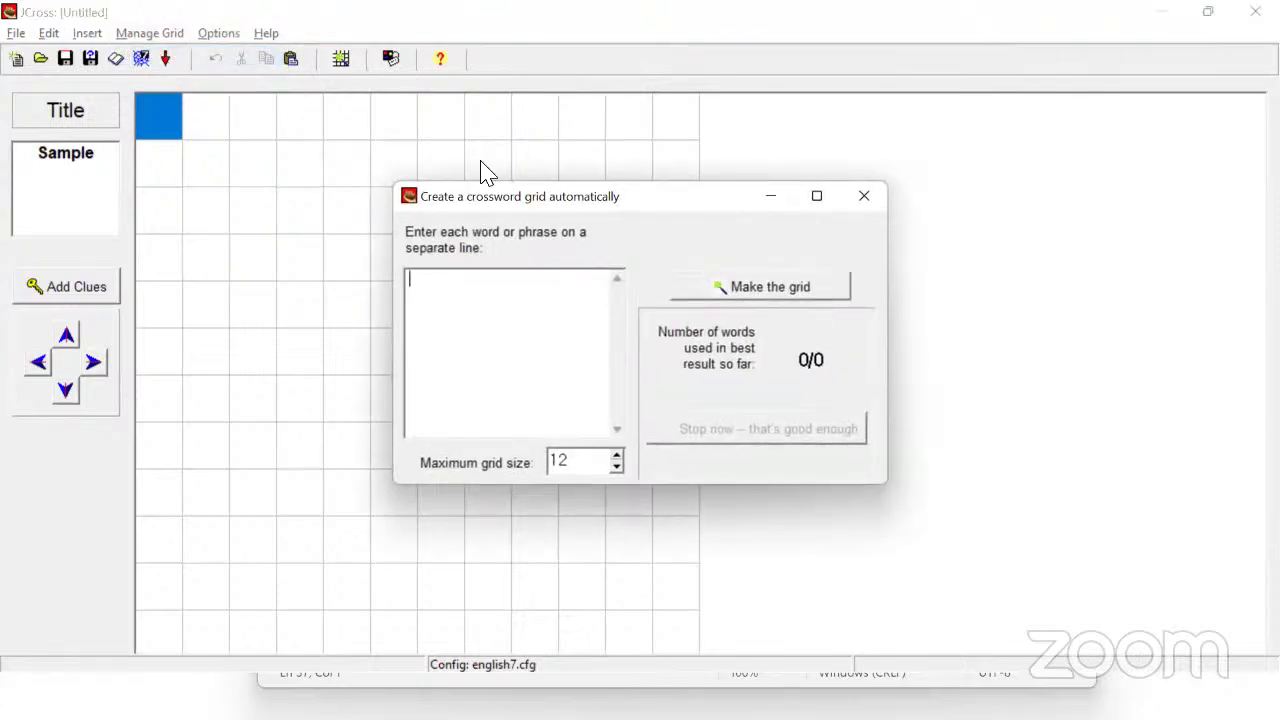
left_click_drag(620, 209, 462, 166)
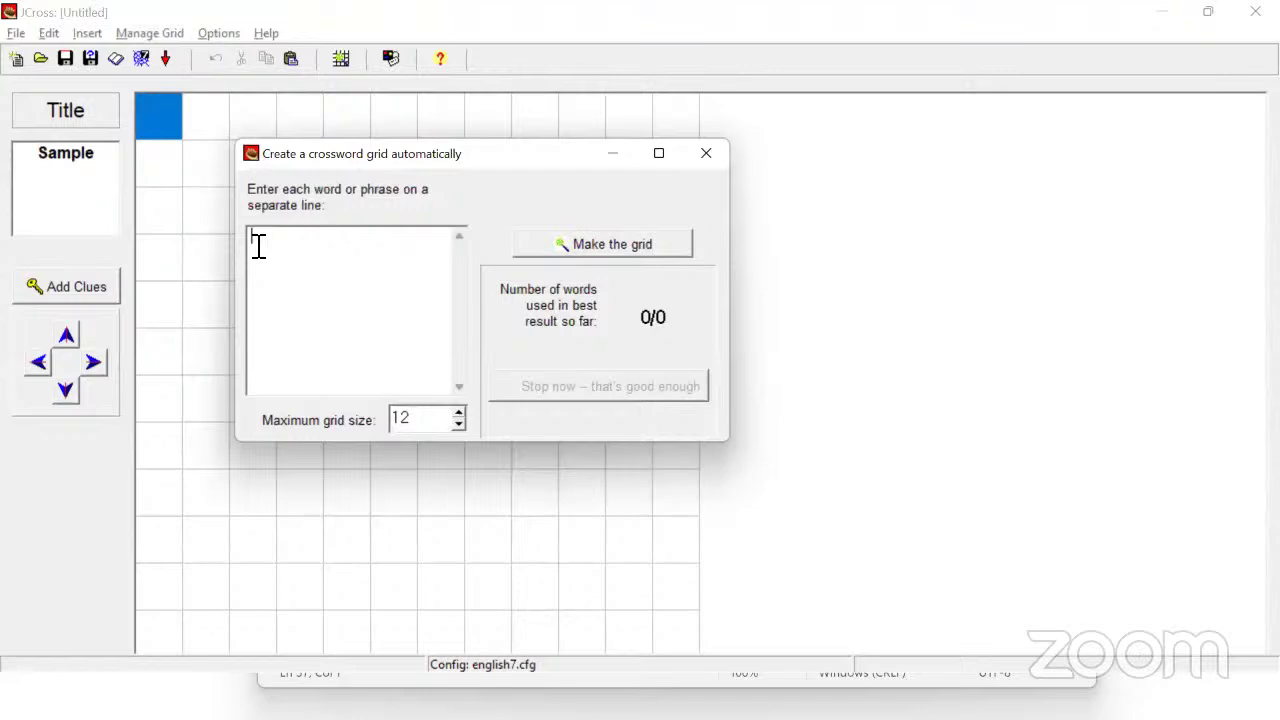
left_click(741, 112)
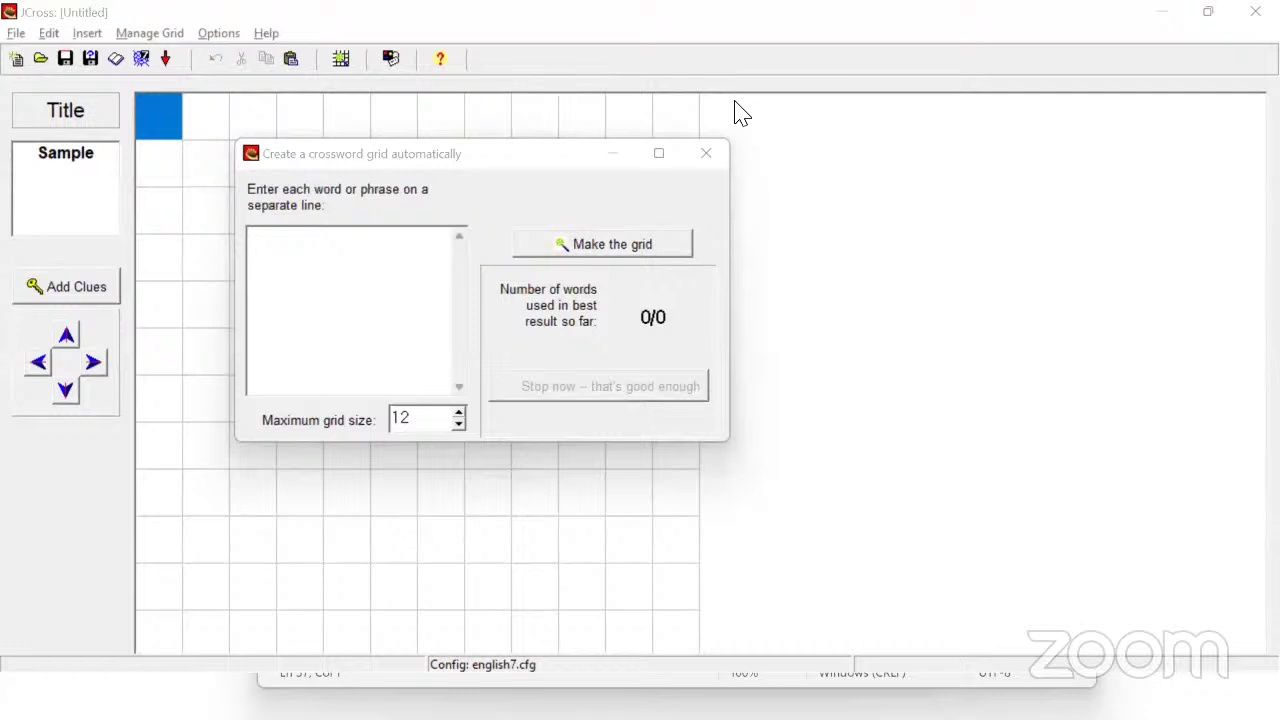
left_click(354, 266)
type("Knowledge")
key("Return")
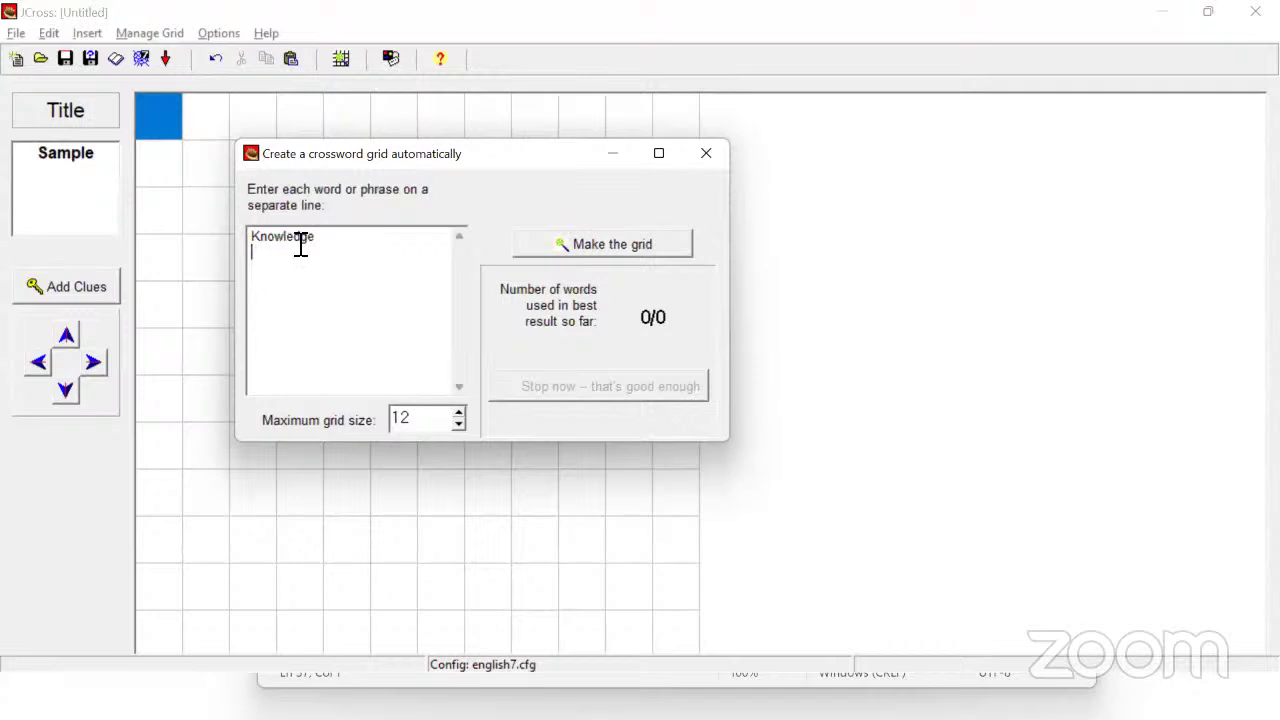
Add biology, discipline and skill on separate lines below Knowledge
double_click(237, 237)
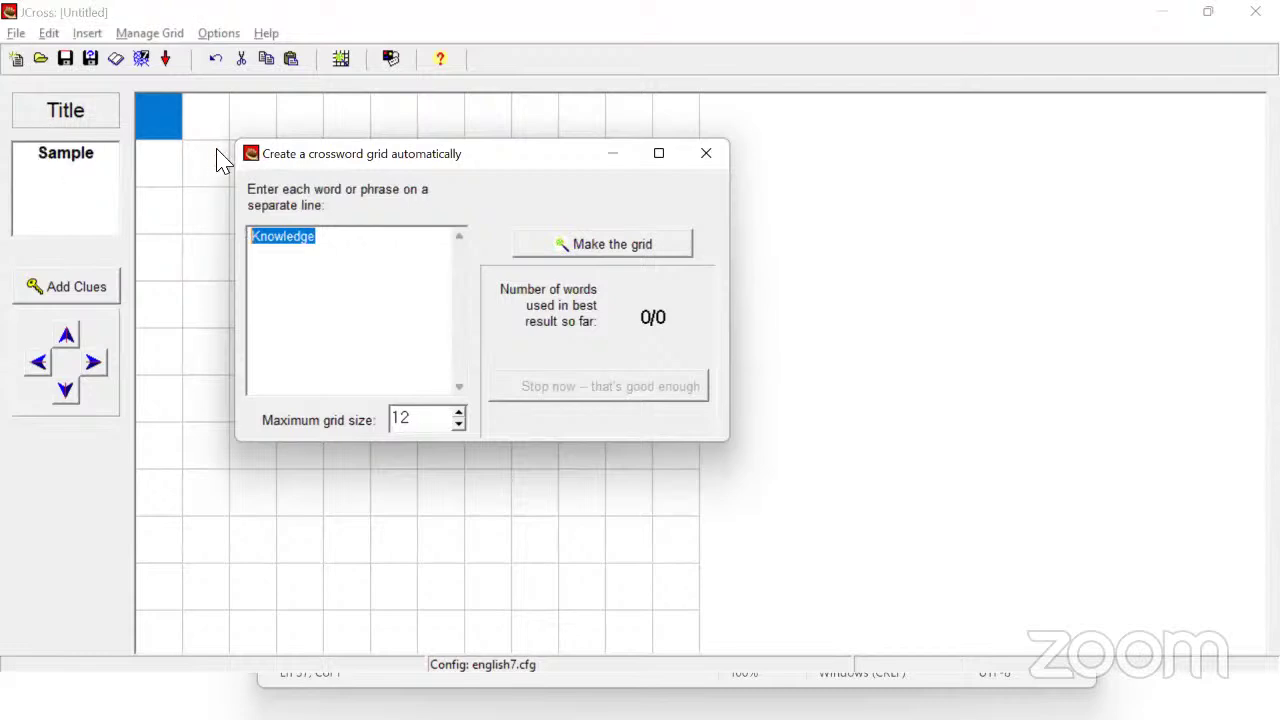
left_click(340, 248)
type("notebook")
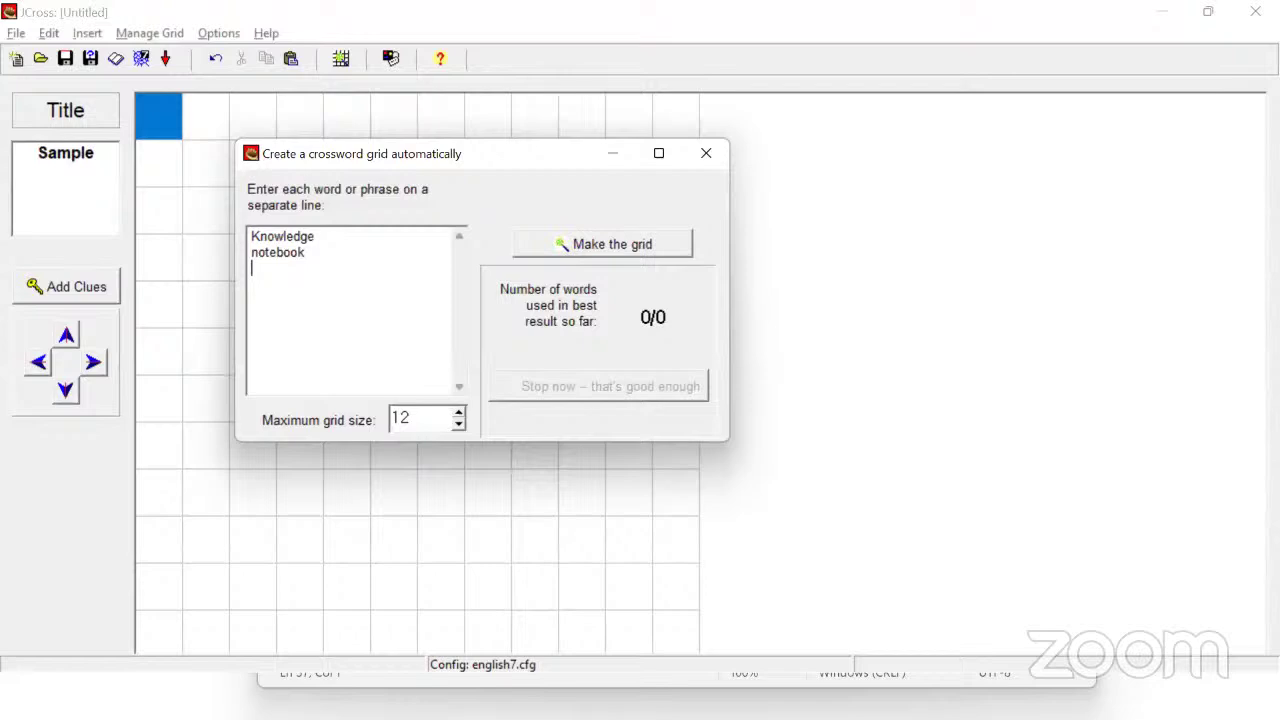
double_click(340, 249)
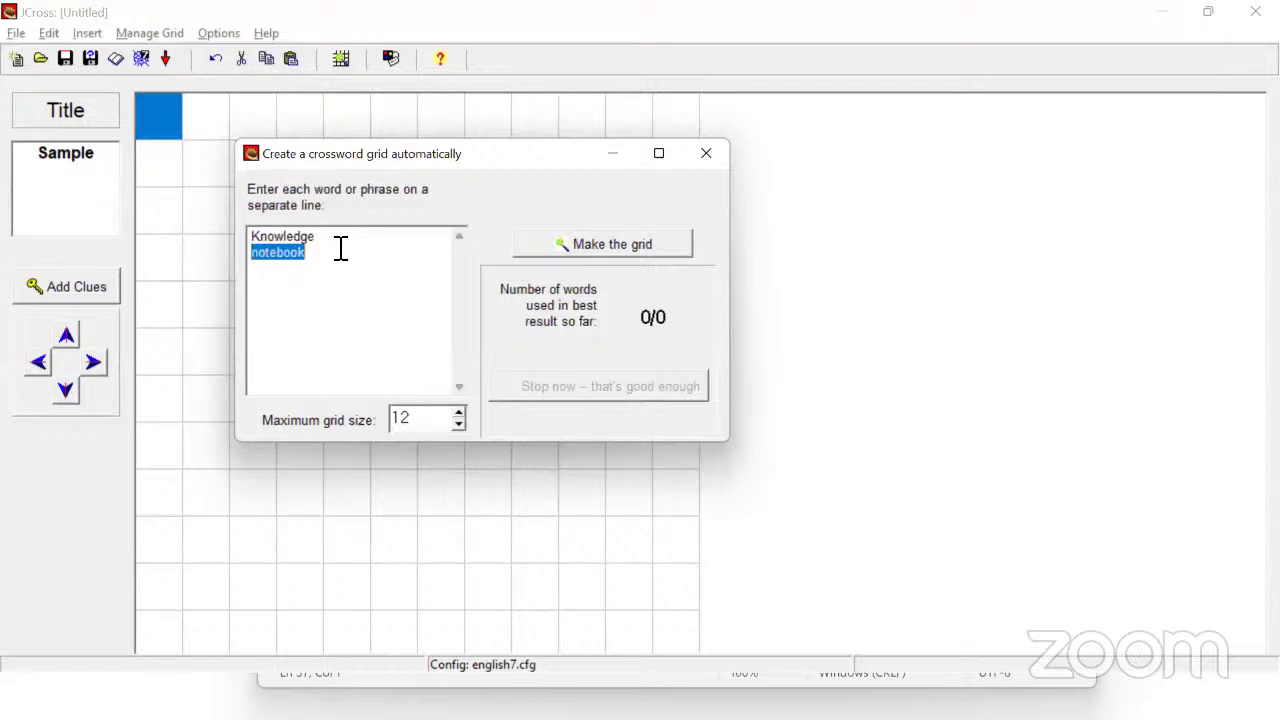
type("bi")
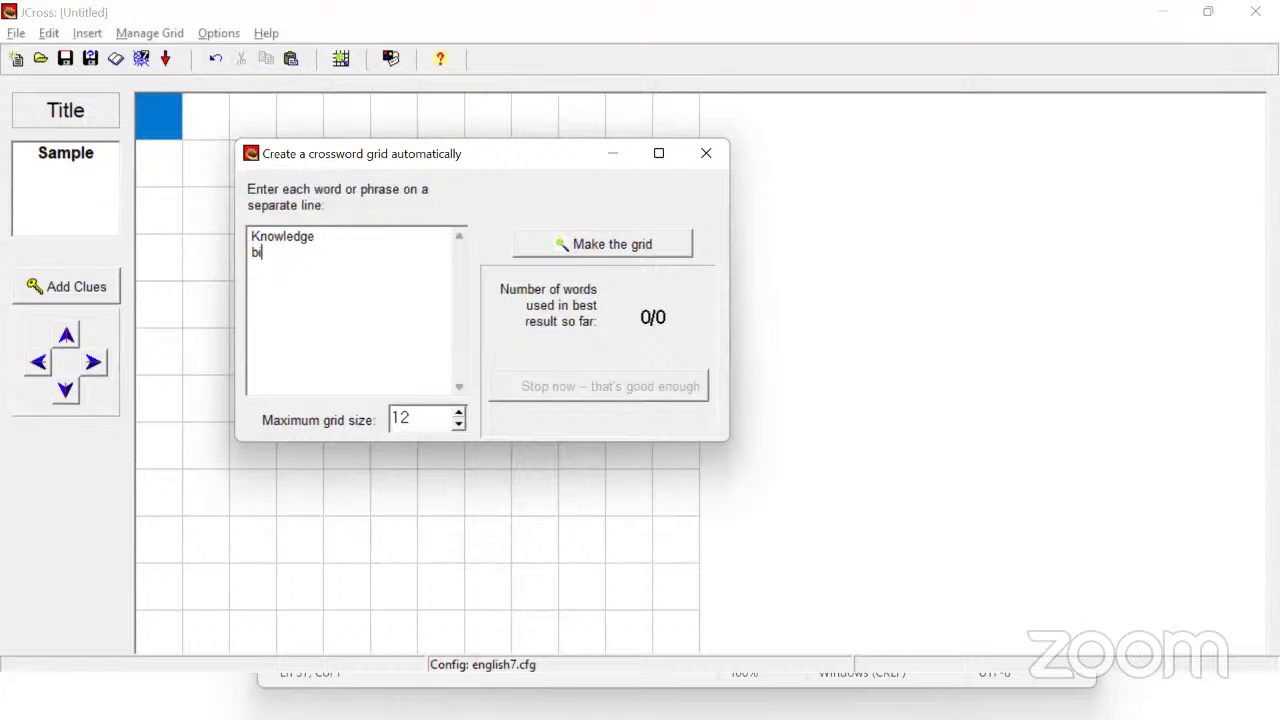
type("ology")
key("Return")
type("discipline")
key("Return")
type("skill")
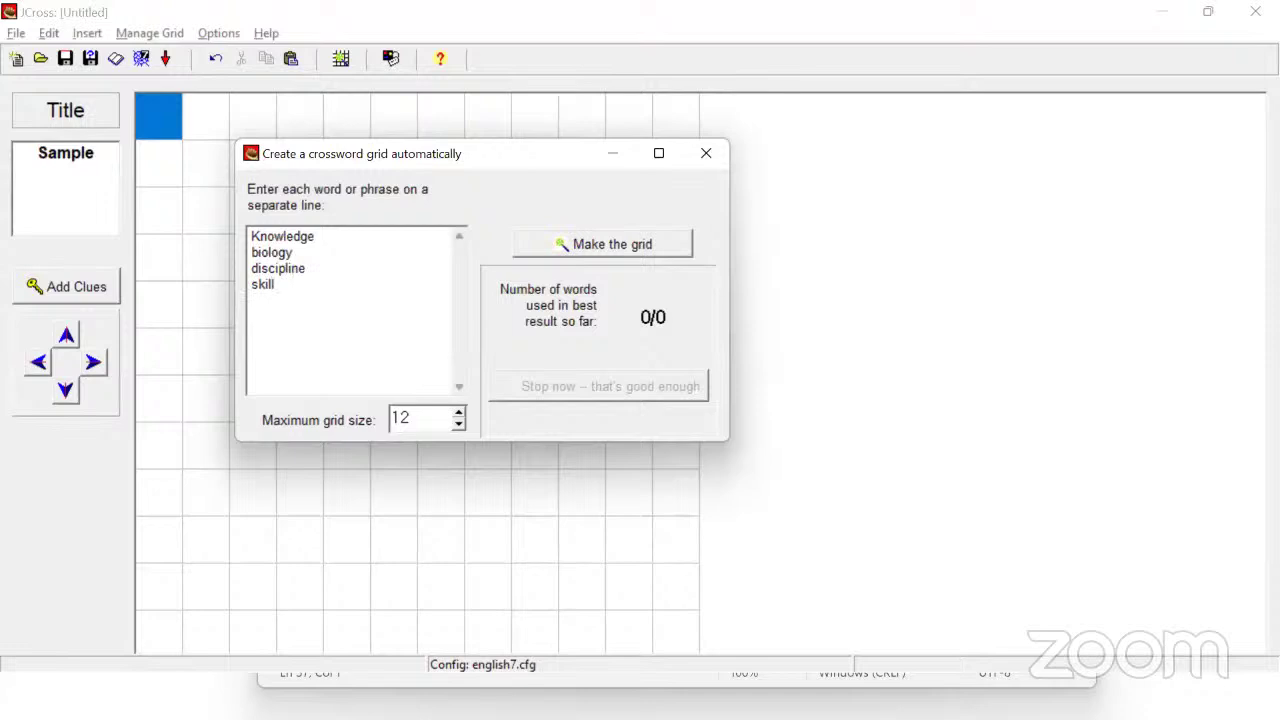
Add learner, education, encyclopedia, psychology, experience, student and abudance to the word list
key("Return")
type("learner")
key("Return")
type("education")
key("Return")
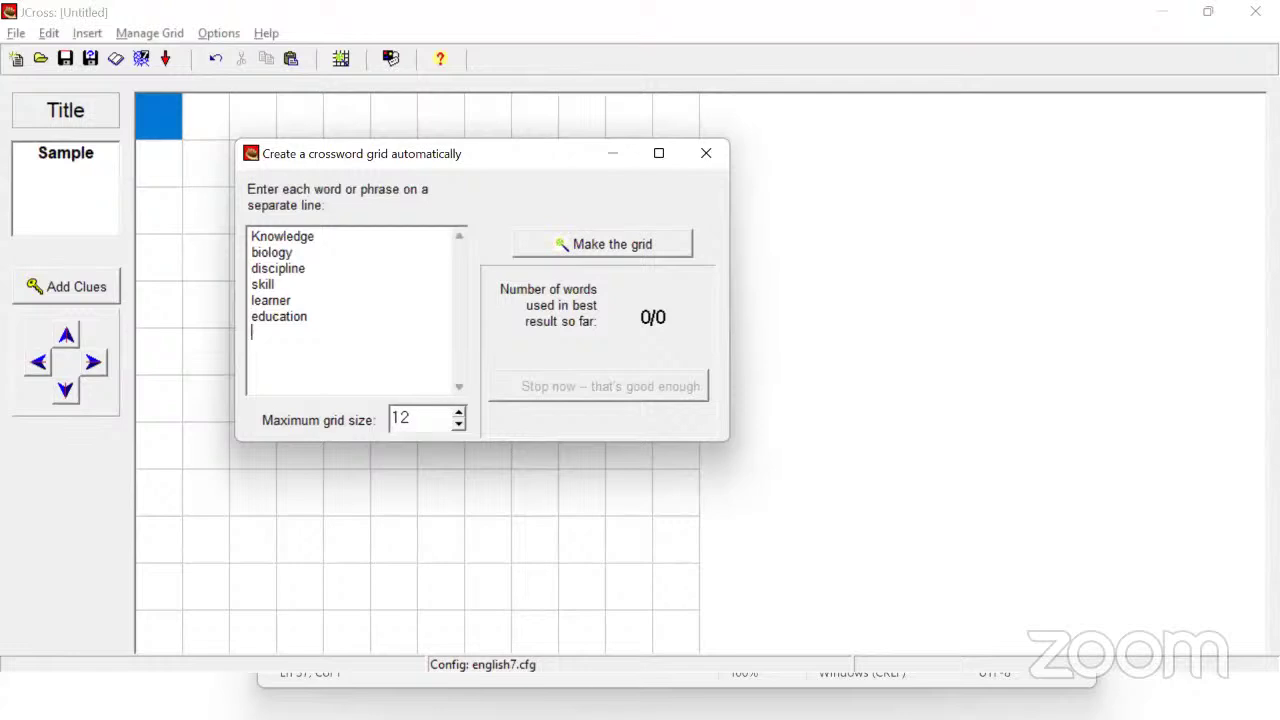
type("encyc")
type("lop")
type("edia ")
type("ps")
type("ychology")
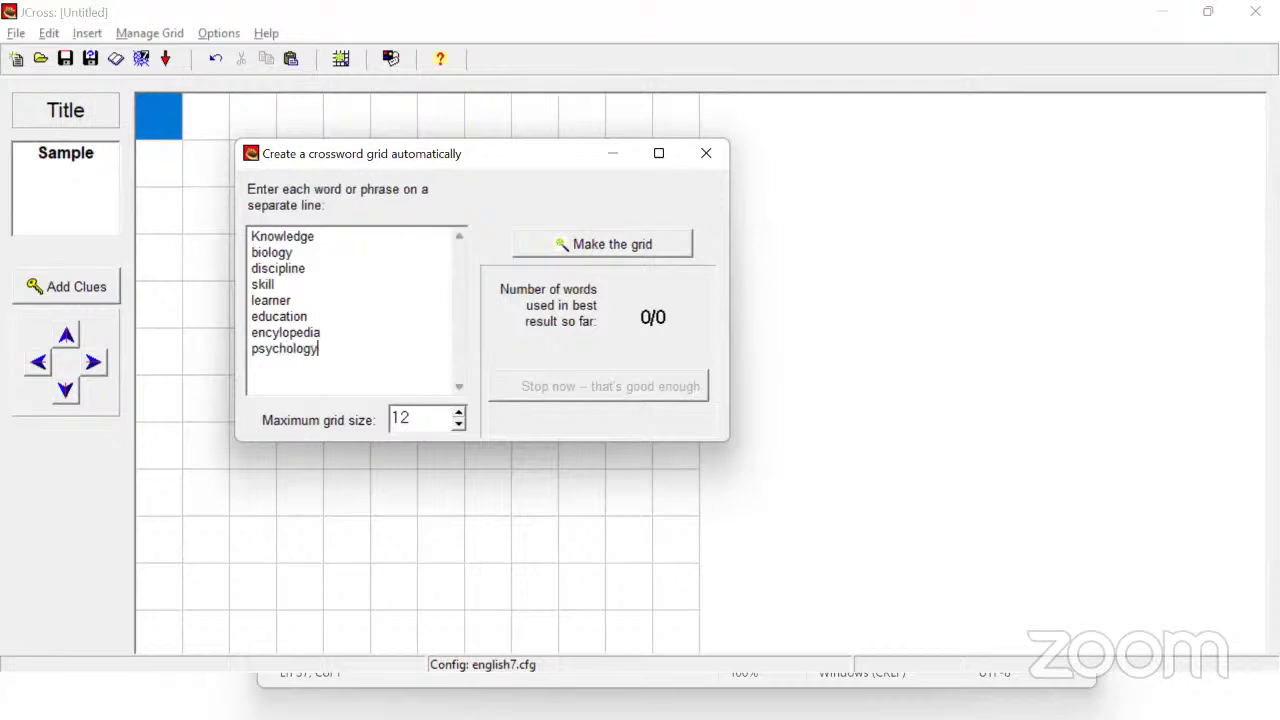
key("Return")
type("experience")
key("Return")
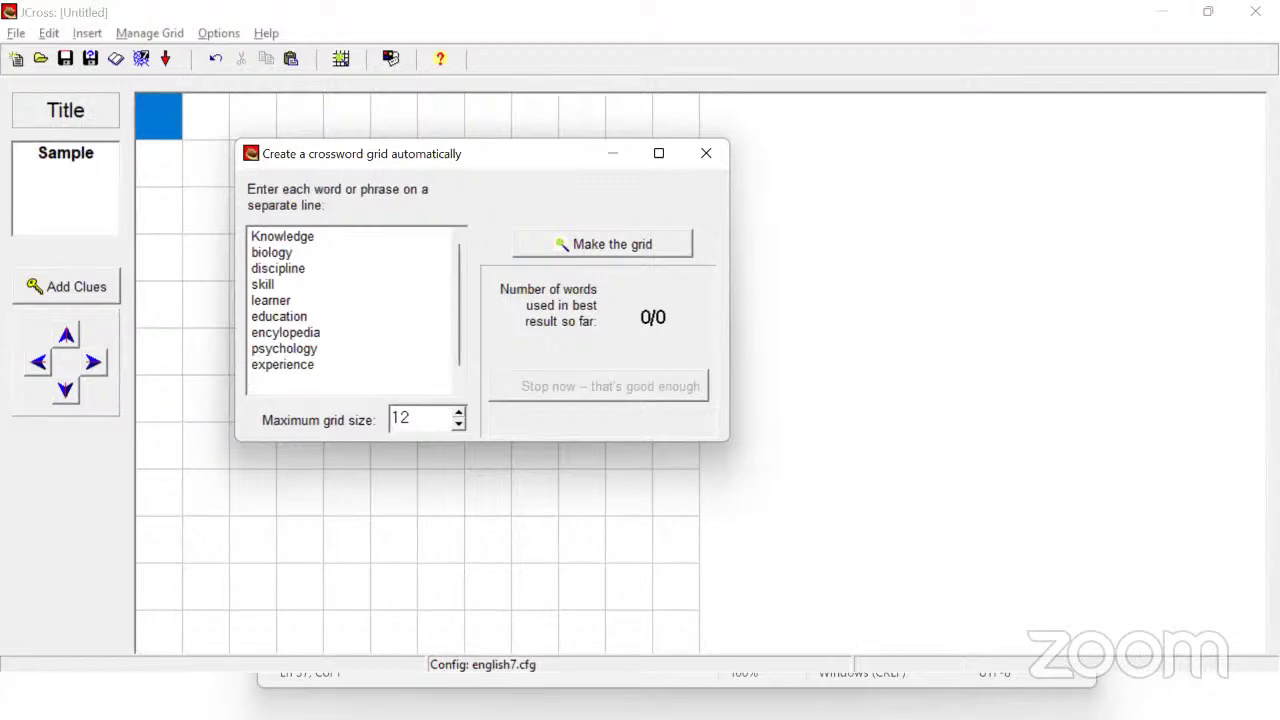
type("student")
key("Return")
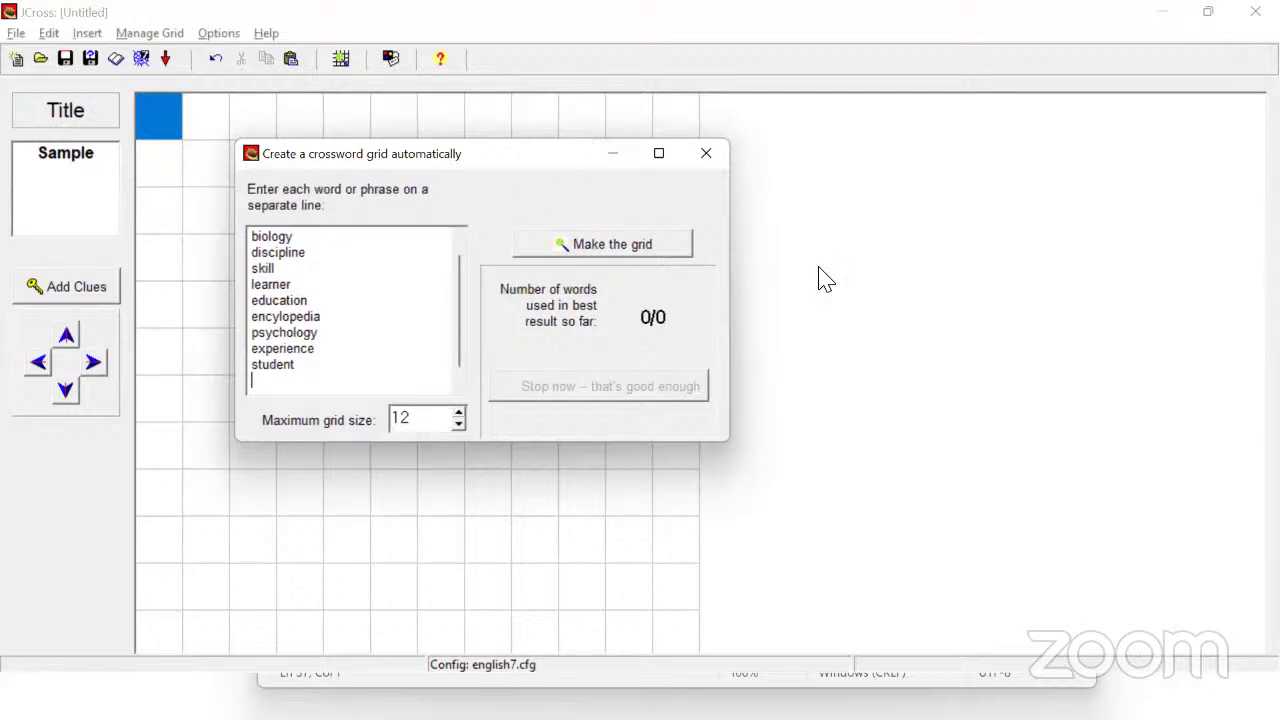
type("abudance")
key("Return")
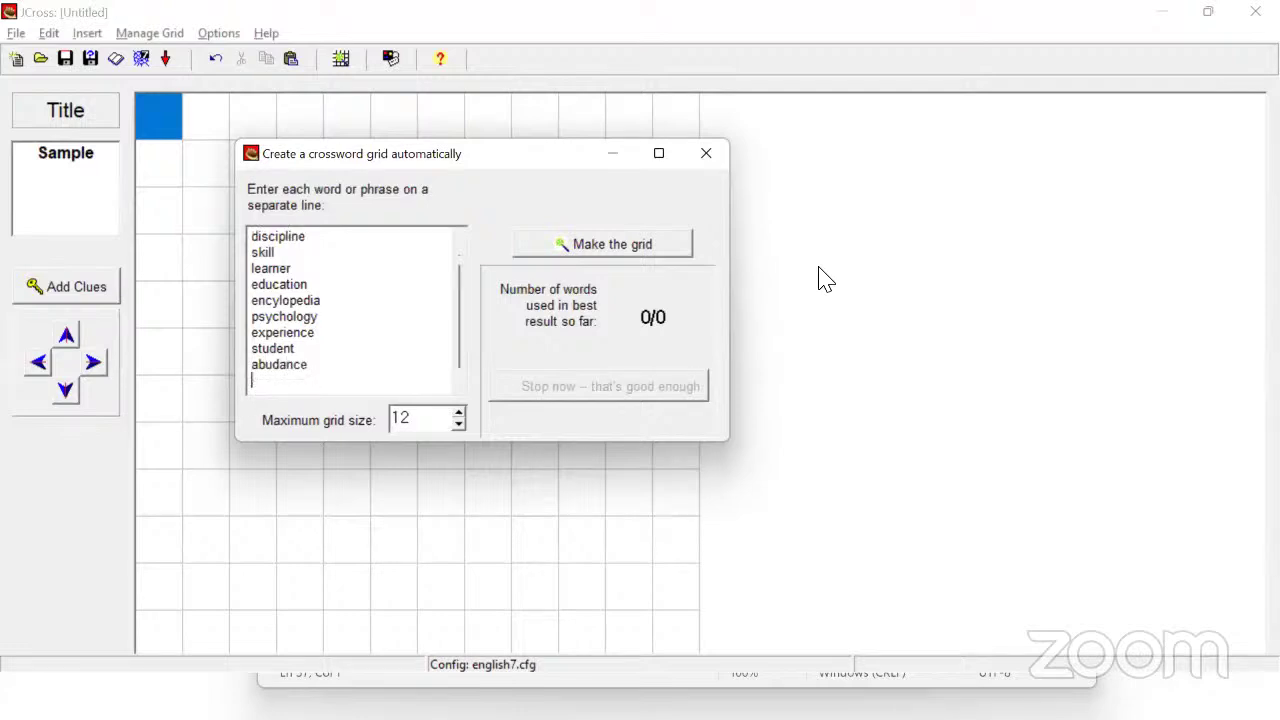
Add precision, teacher, thesaurus (spelling fixed), involvement and examination to the list
type("precision")
key("Return")
type("teacher")
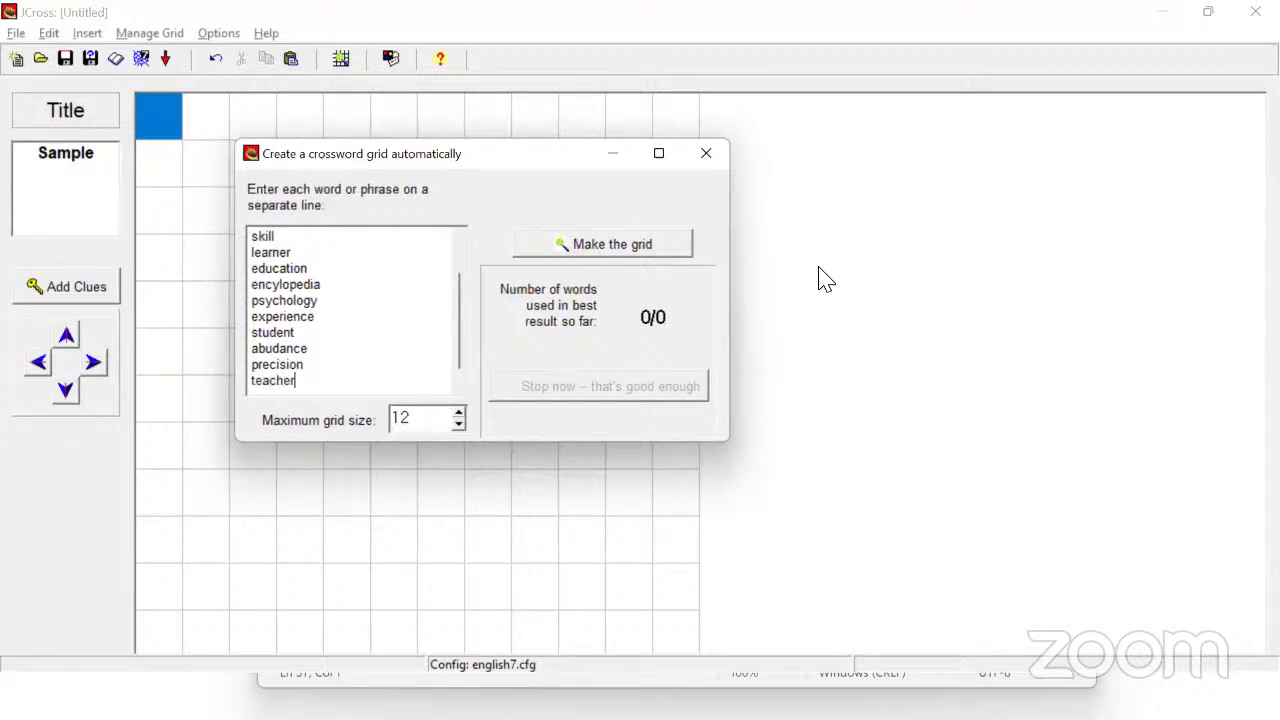
key("Return")
type("t")
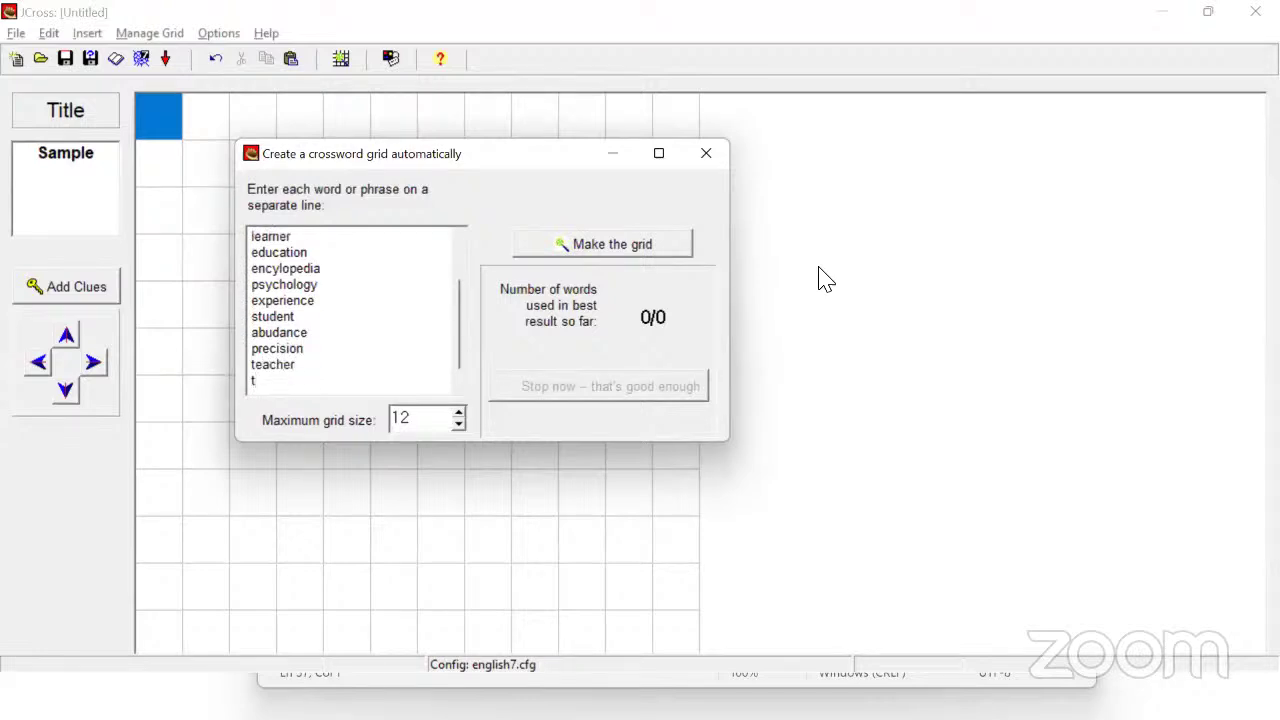
type("hesarus")
key("Return")
key("BackSpace")
key("Left")
key("Left")
key("Left")
type("u")
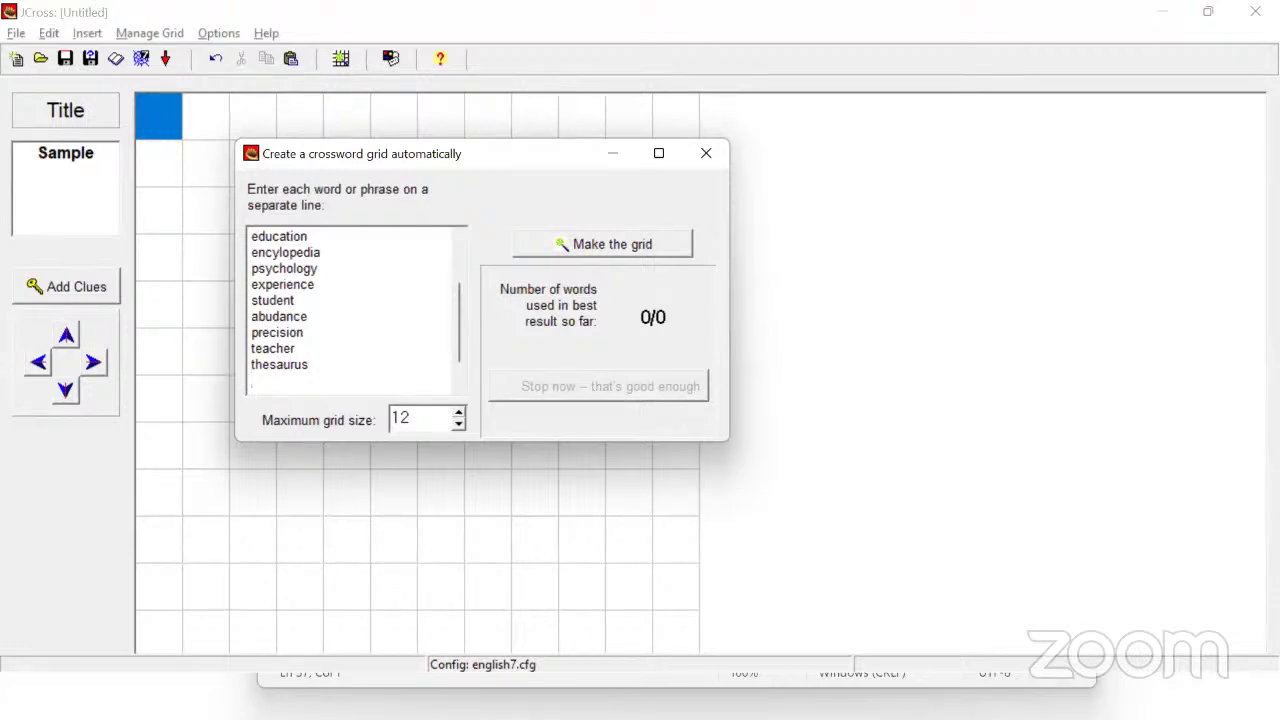
type("involvement")
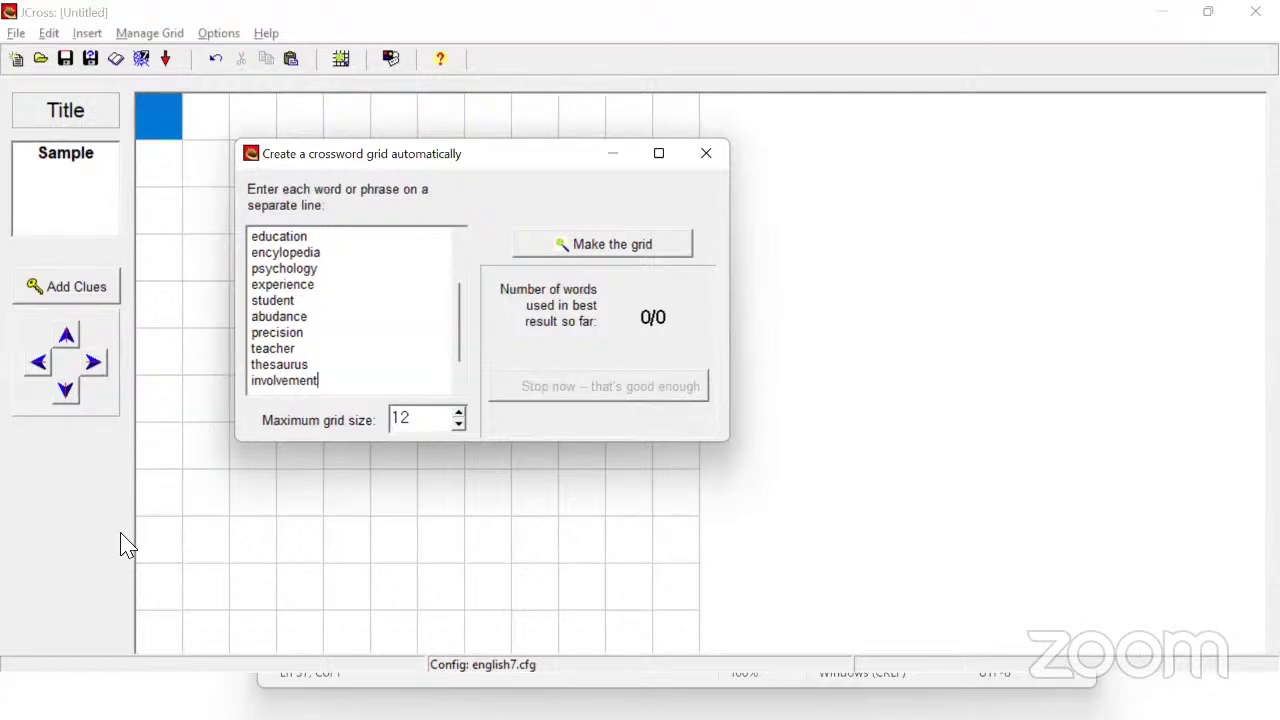
key("Return")
type("examin")
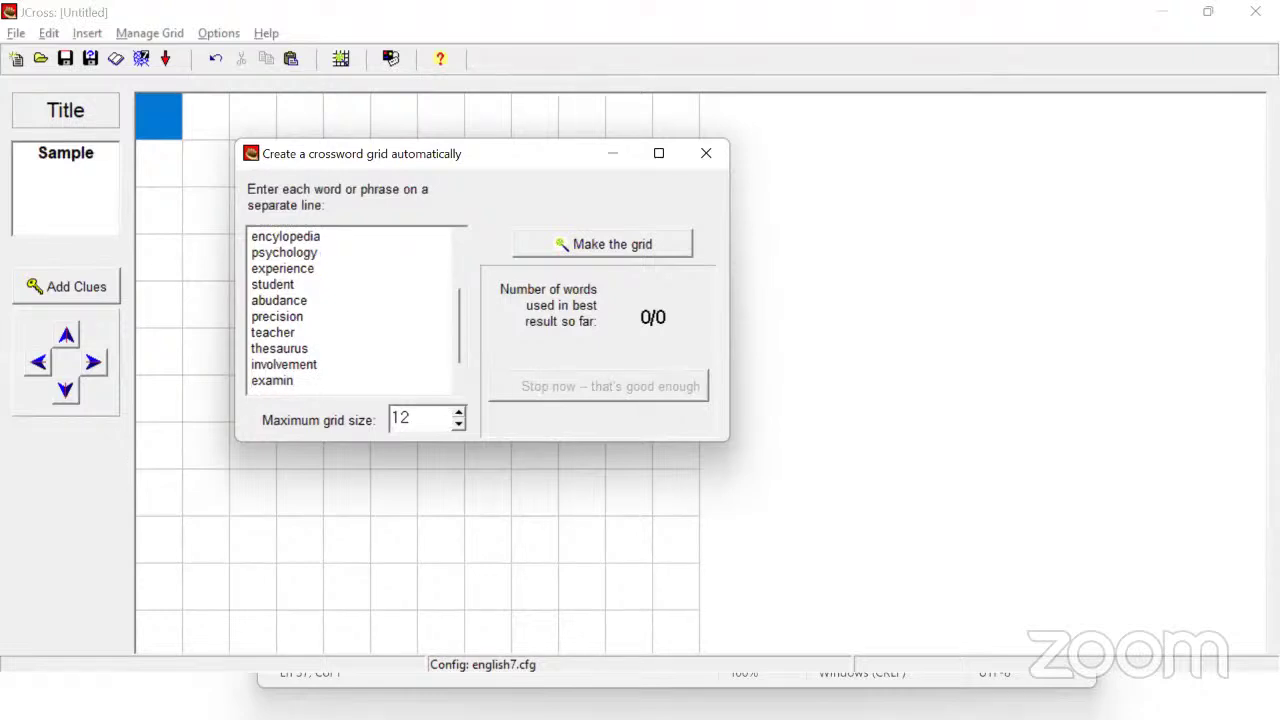
type("ation")
Generate the grid, stop at the current layout, and dismiss the list of unplaced words
left_click(597, 252)
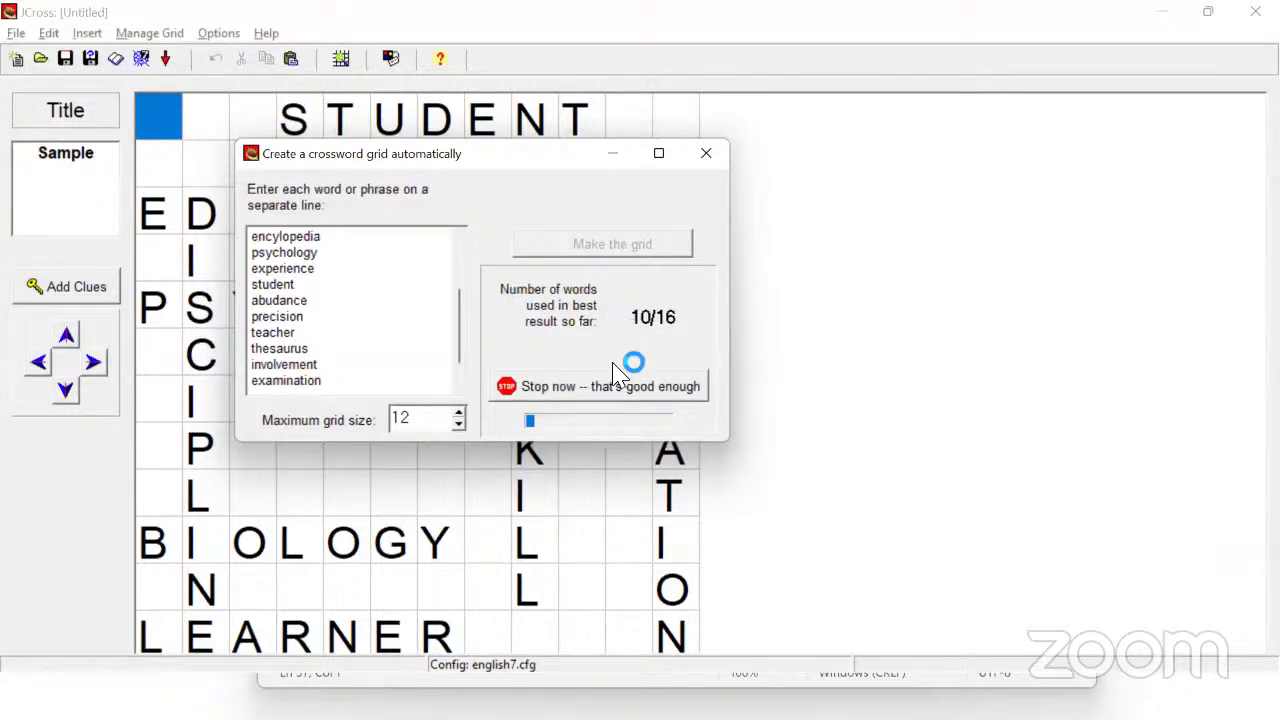
left_click(624, 400)
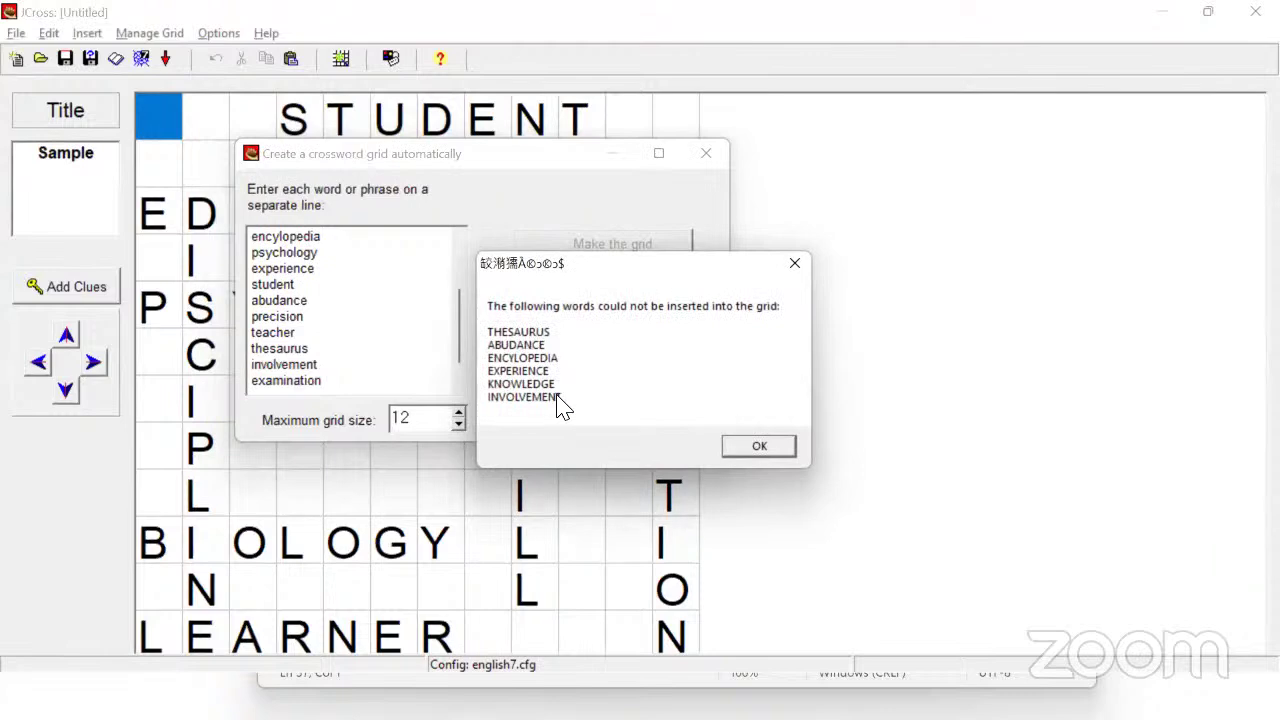
left_click(759, 447)
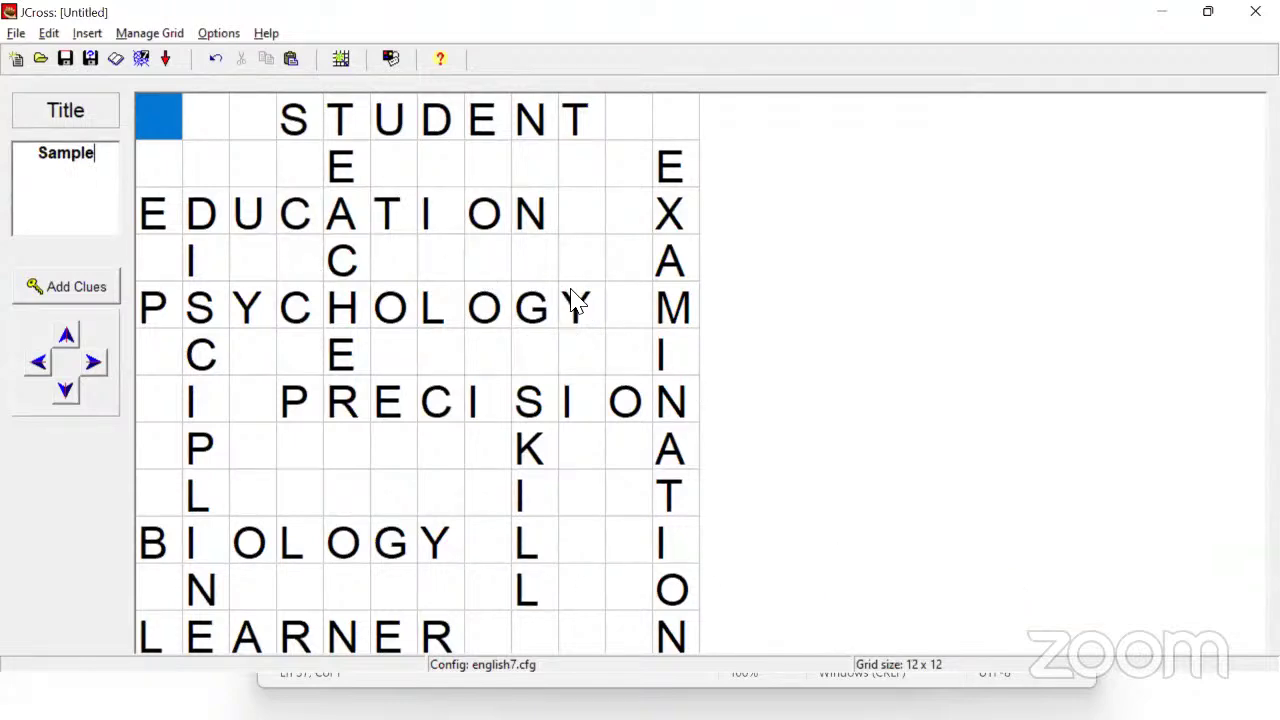
Finish note step 6 with '-> add the words ->ok'
key("alt+Tab")
left_click(805, 610)
type("-> c")
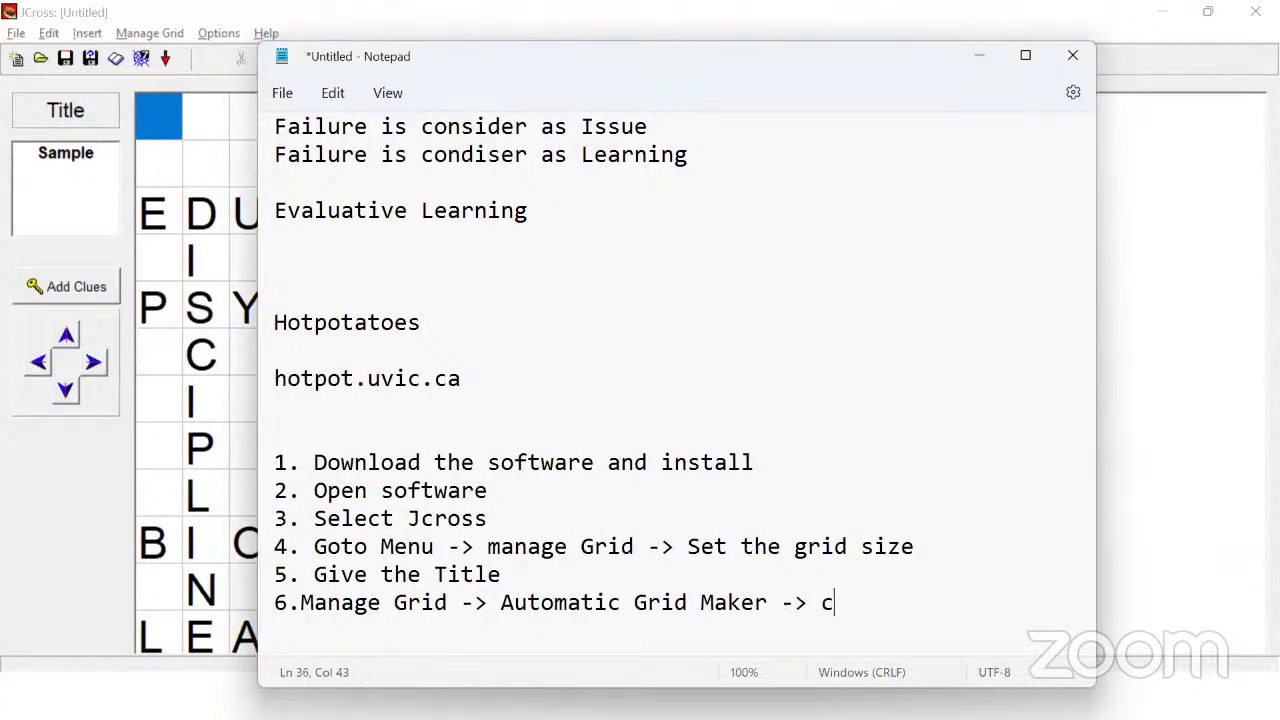
key("BackSpace")
key("BackSpace")
type("a")
key("BackSpace")
type("add the wor")
key("BackSpace")
type("rds ->ok")
Begin note step 7 as '7. Click Add Clue ->'
key("Return")
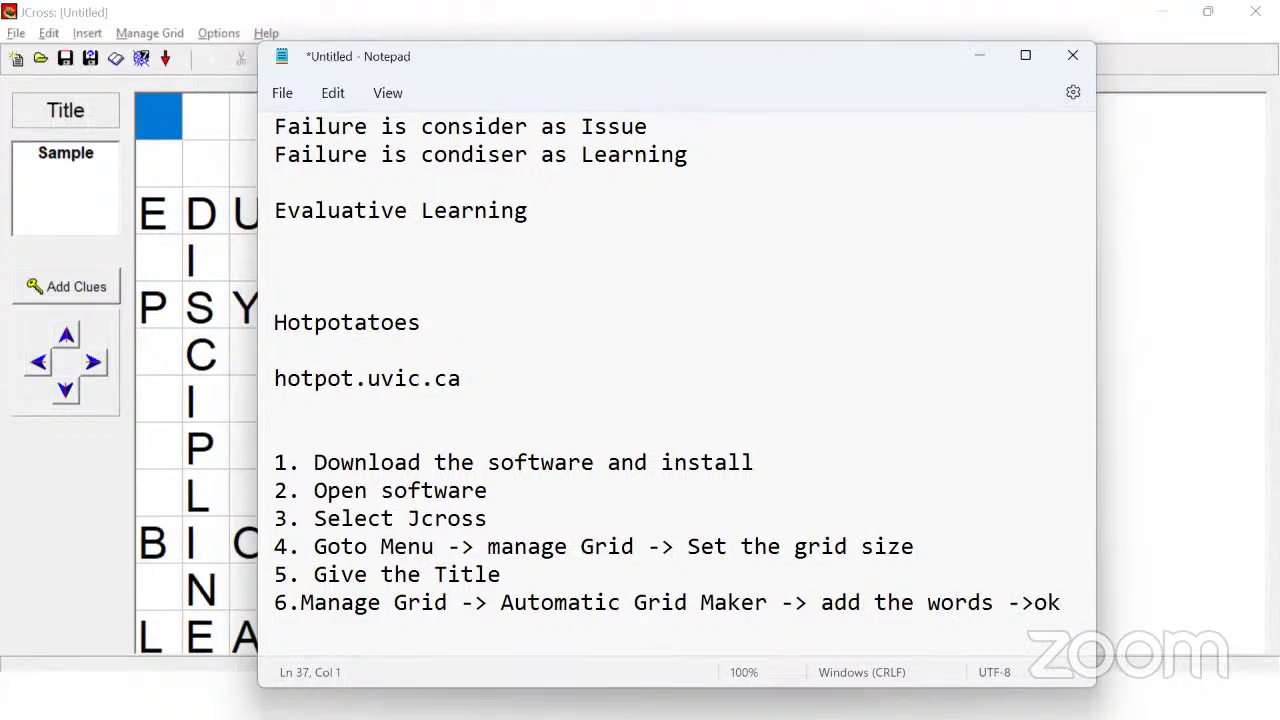
type("7. Add")
type(" c")
key("BackSpace")
key("BackSpace")
key("BackSpace")
key("BackSpace")
key("BackSpace")
type("Click Add ")
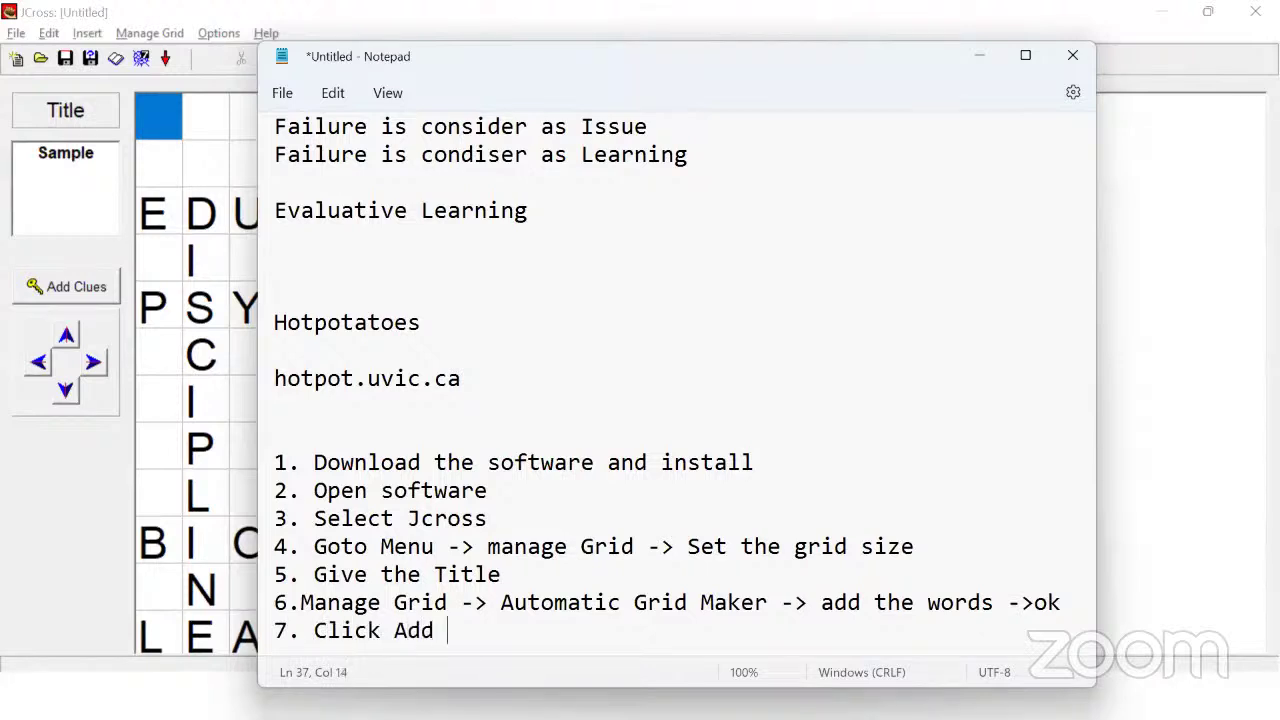
type("Clue ->")
Open Add Clues, stretch it to full screen height, and select STUDENT
left_click(85, 300)
left_click(85, 300)
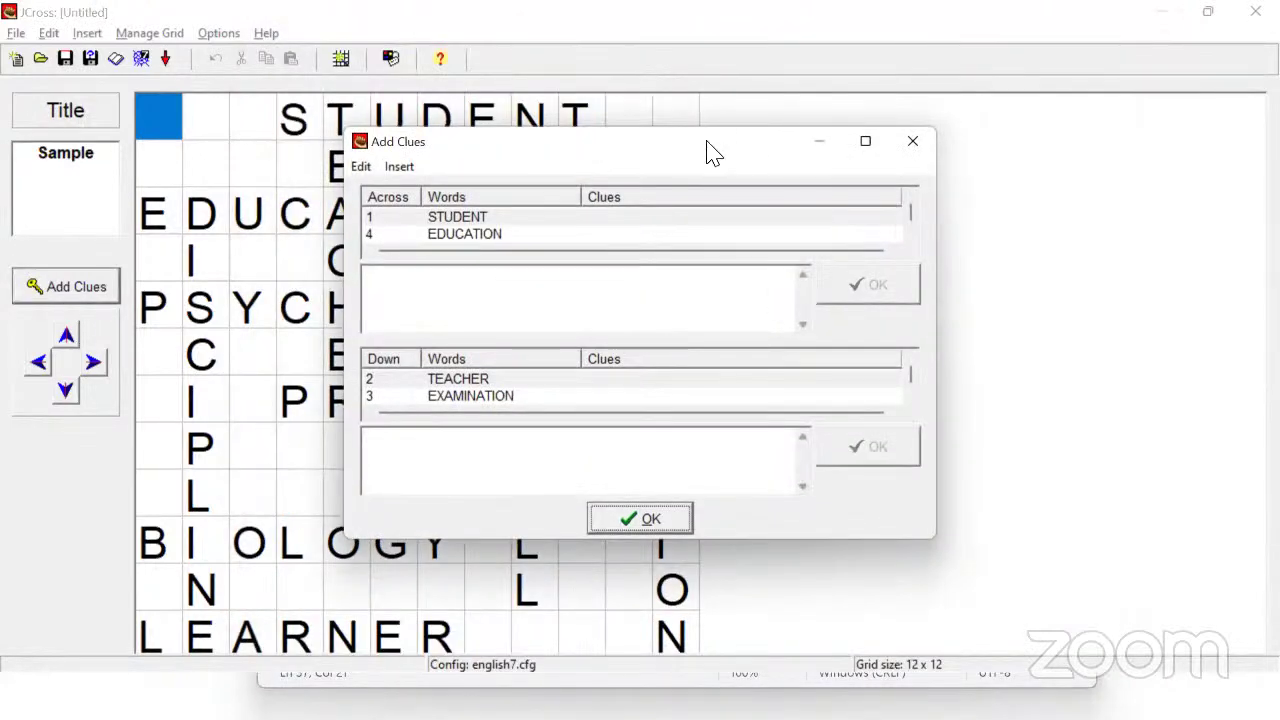
left_click_drag(645, 135, 459, 46)
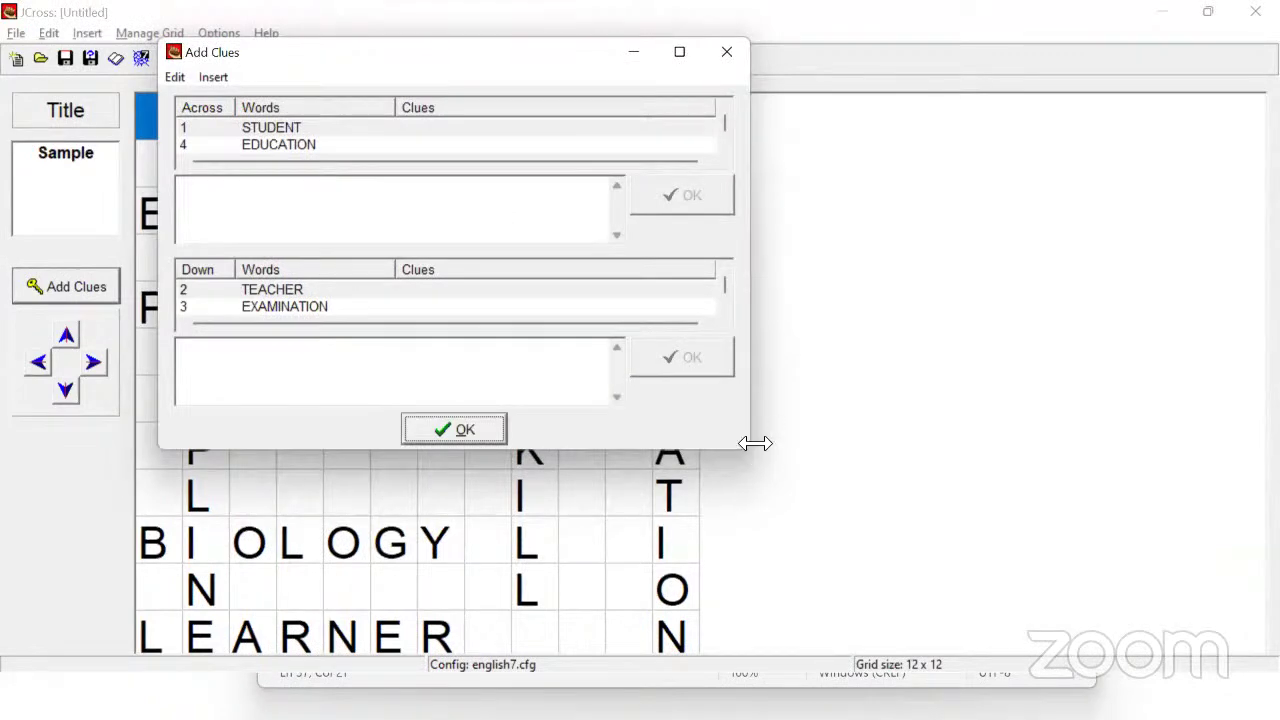
left_click_drag(750, 452, 855, 582)
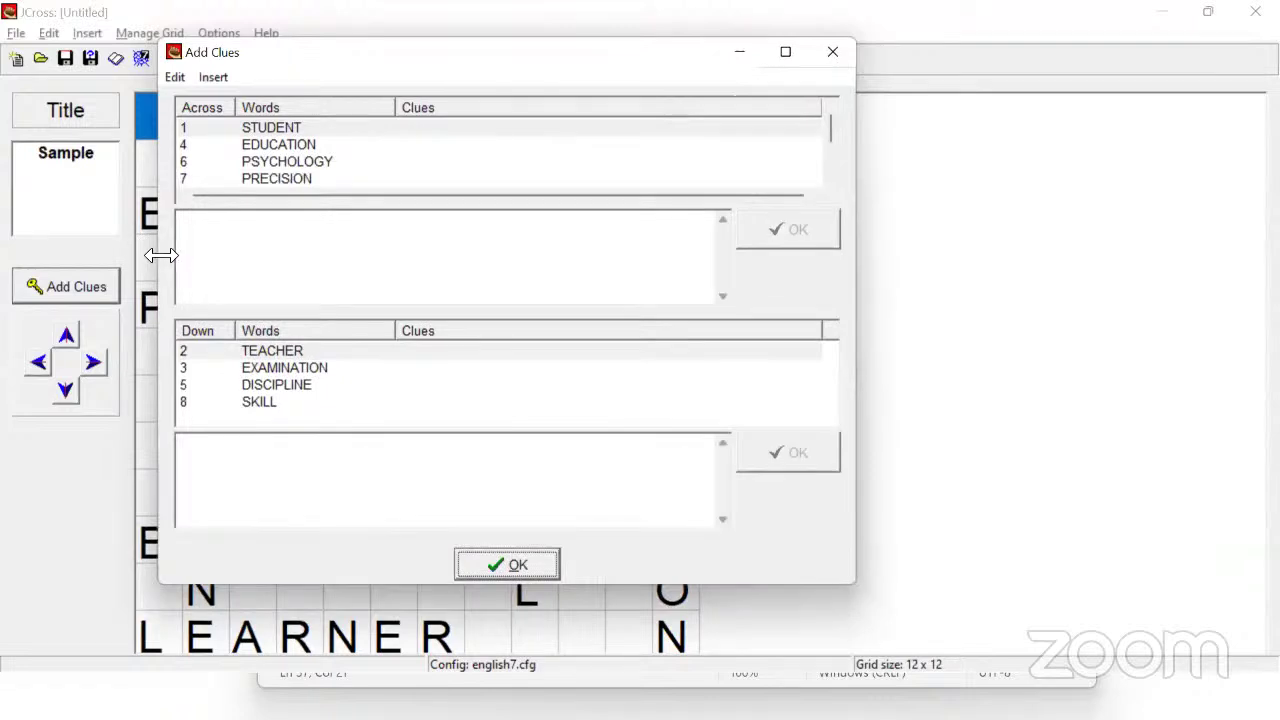
left_click_drag(160, 256, 4, 256)
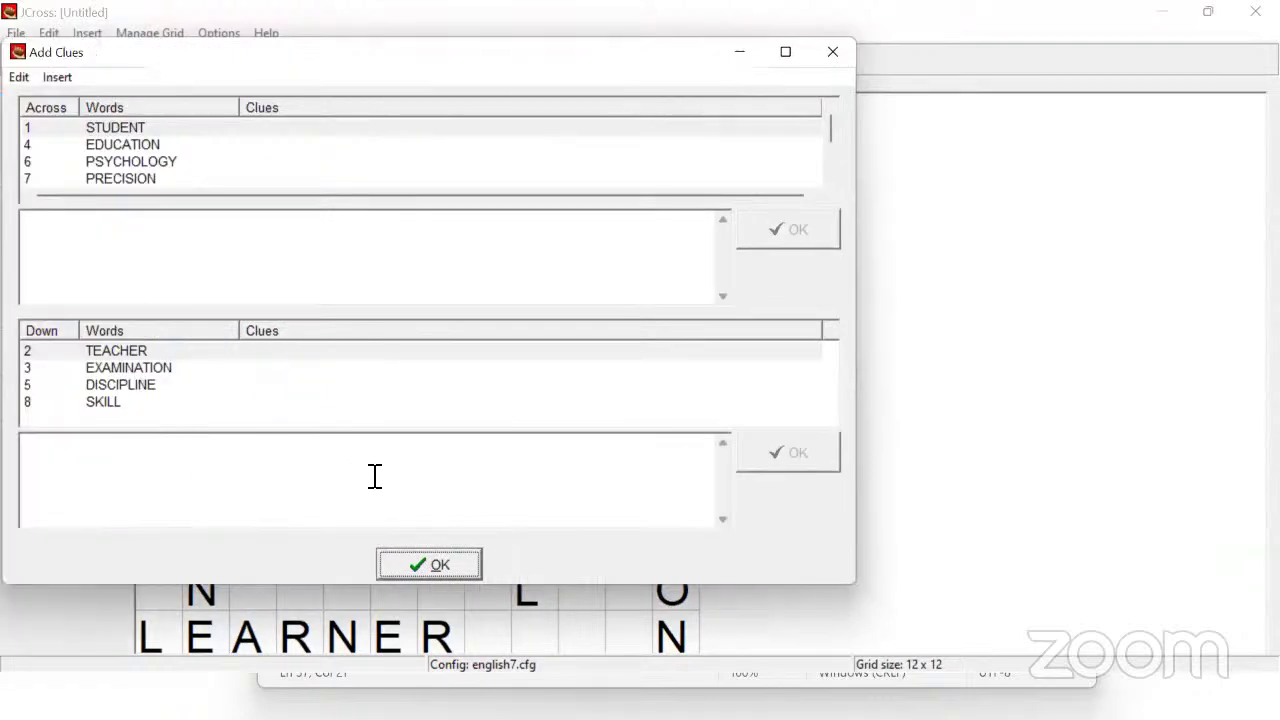
double_click(611, 590)
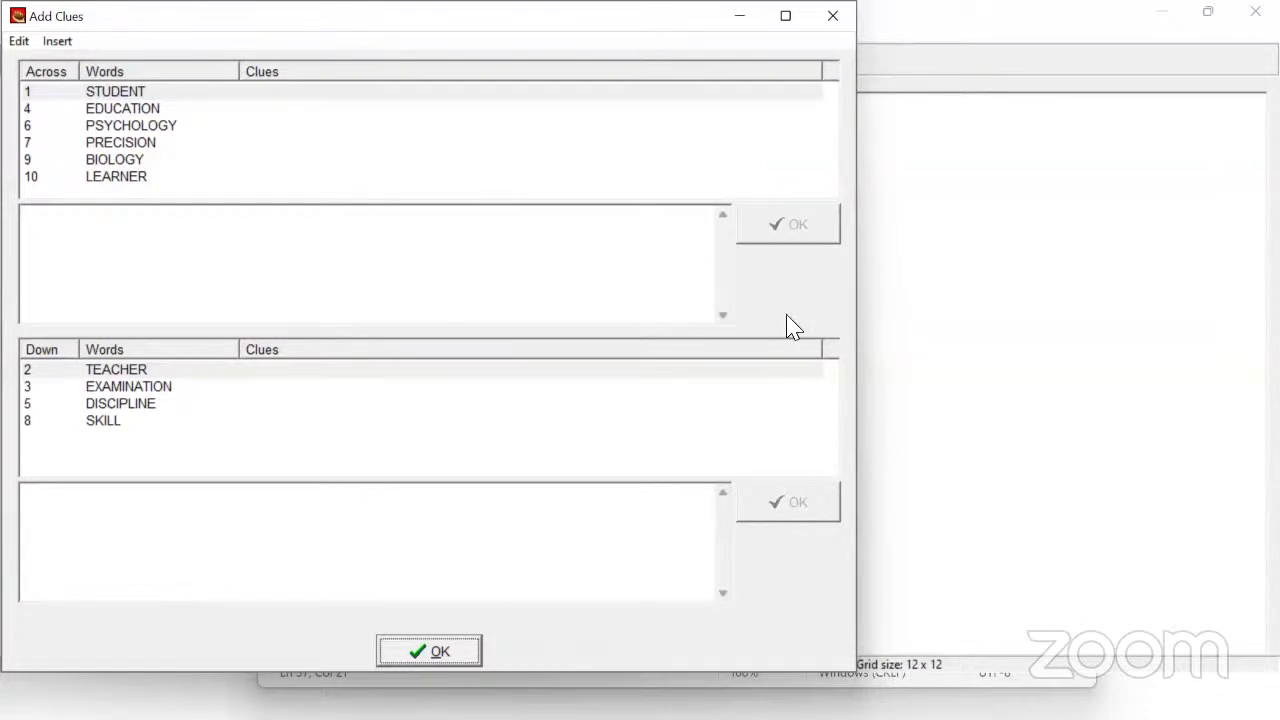
left_click(117, 90)
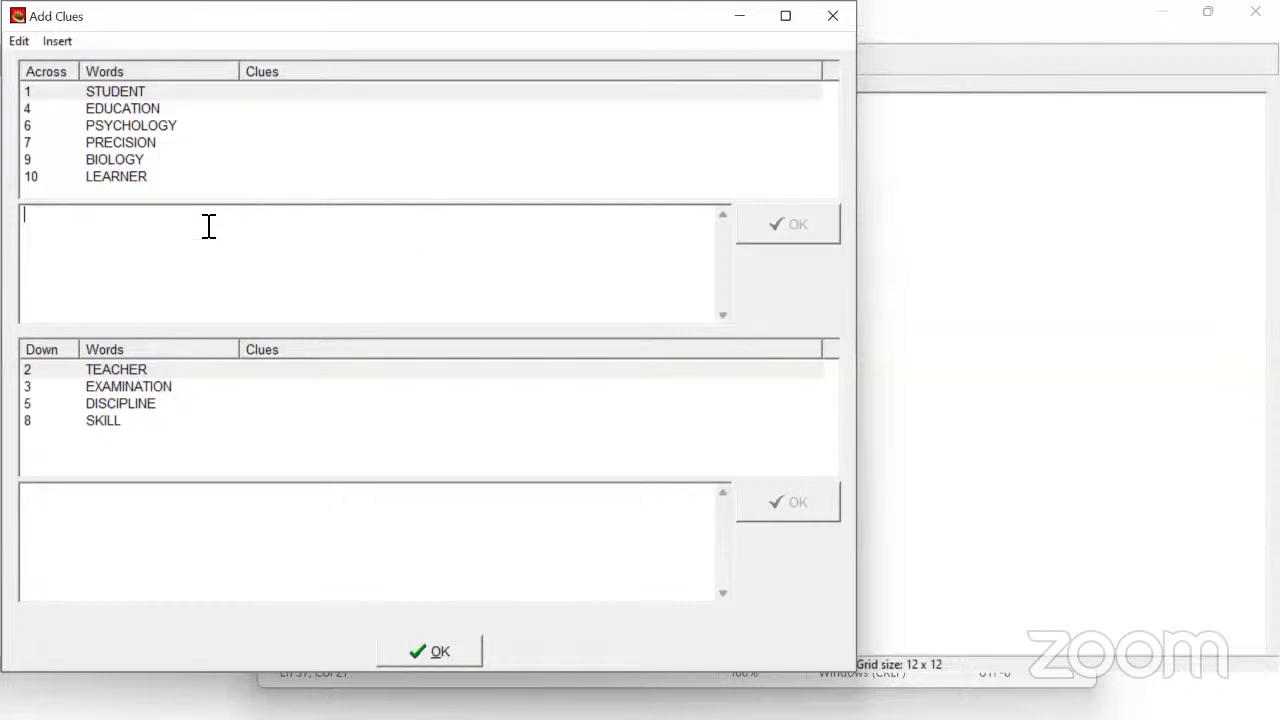
Clue STUDENT as 'One who goes to the school' and paste the EDUCATION clue
type("One who goes to t")
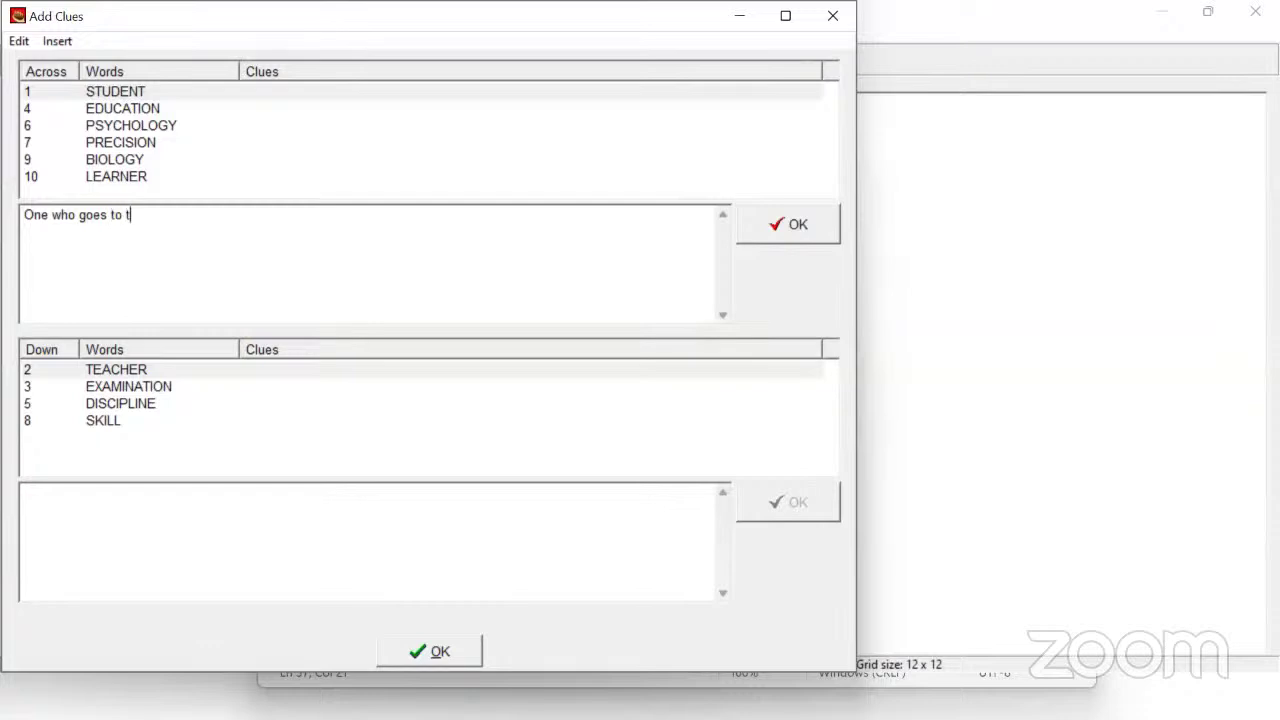
type("he school")
key("Return")
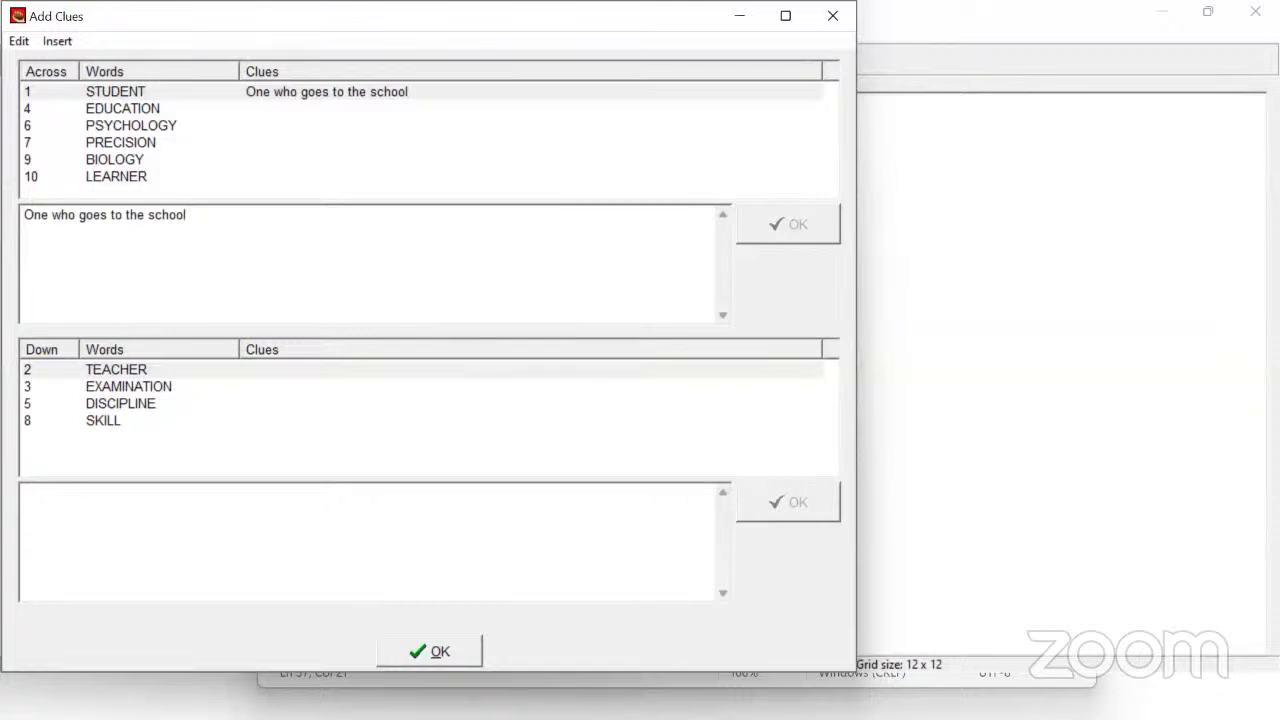
left_click(143, 112)
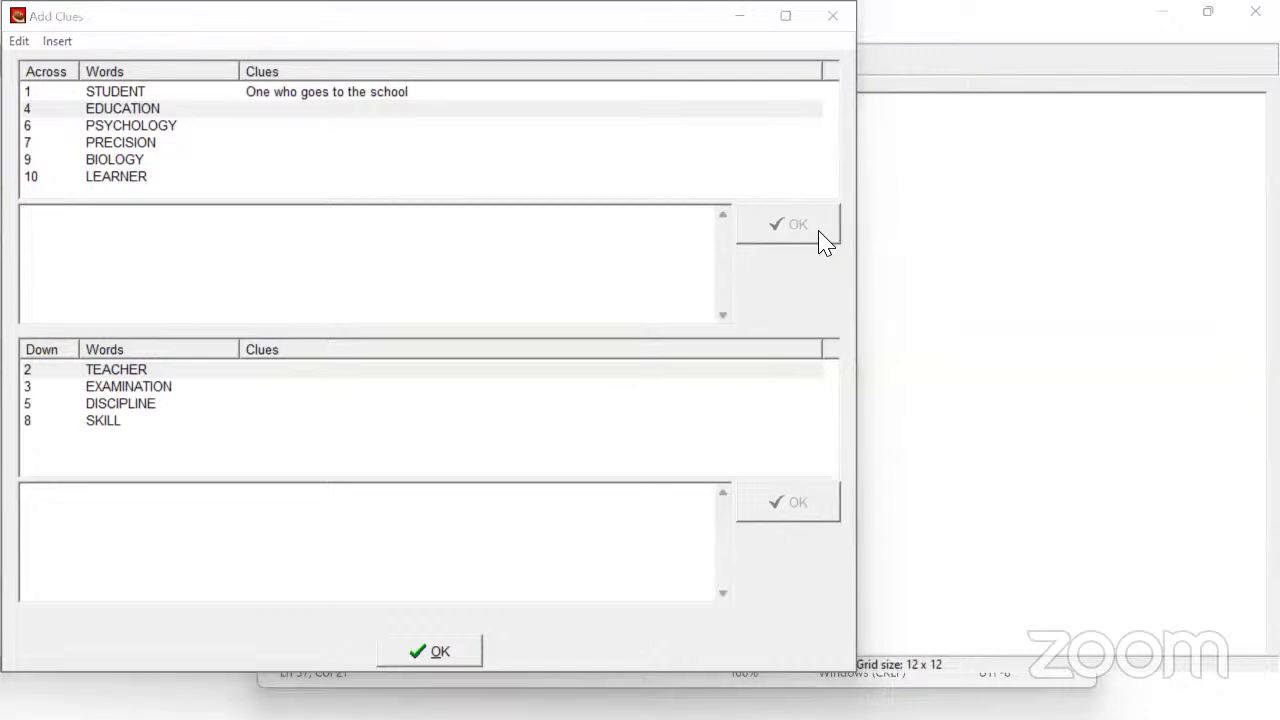
left_click(208, 238)
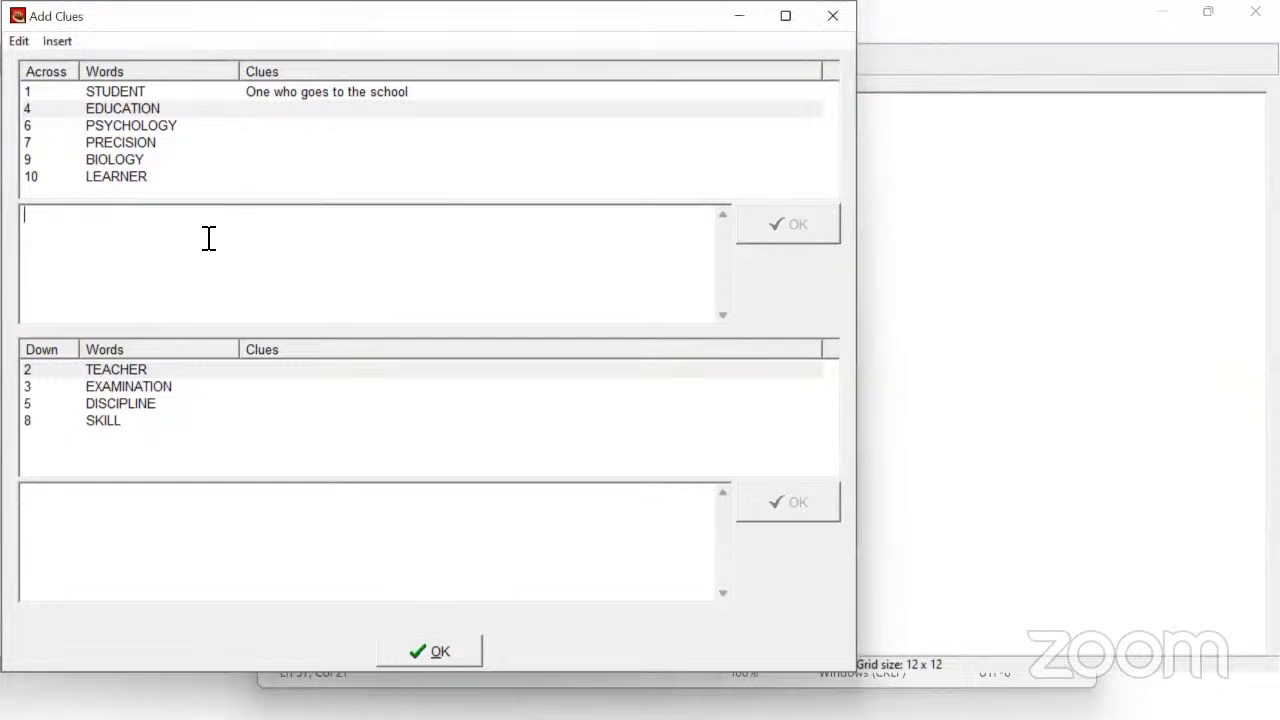
type("denoting someone who is studying in order to enter a particular profession.")
left_click(800, 234)
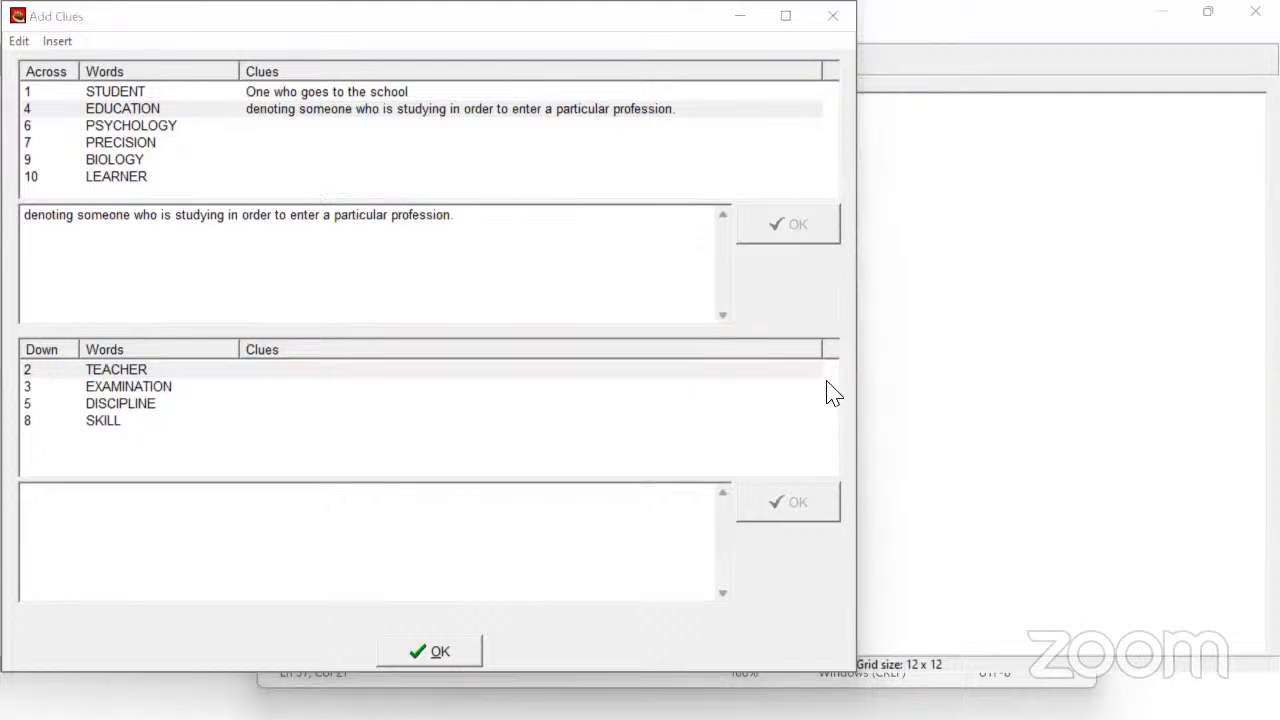
Paste clues for PSYCHOLOGY, LEARNER and PRECISION ('accuracy and exactness')
left_click(100, 130)
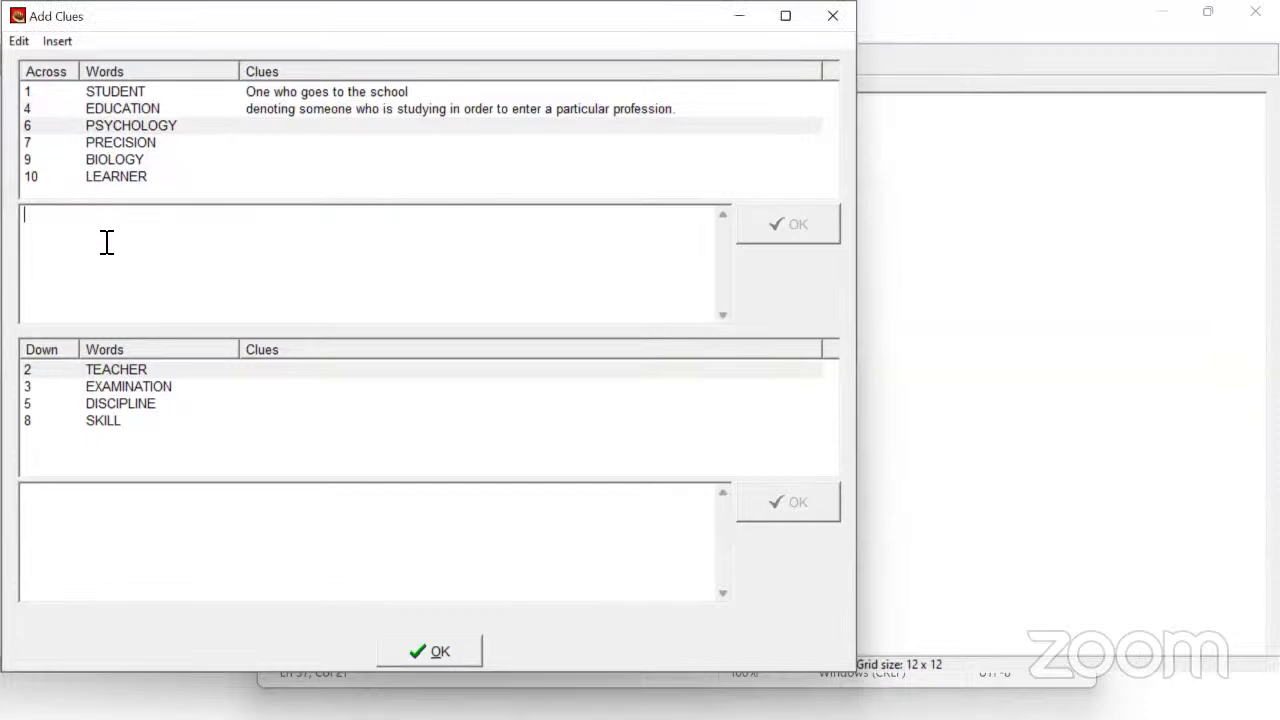
type("study of mind and behaviour")
left_click(776, 238)
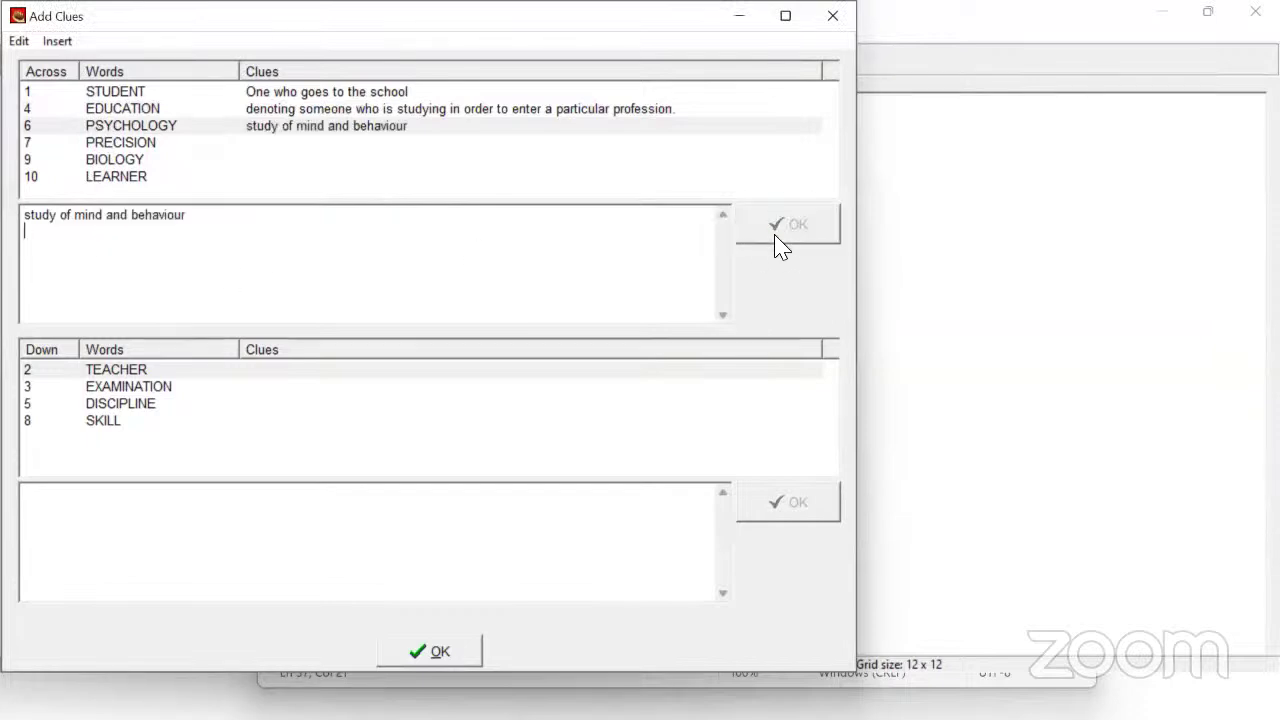
left_click(136, 144)
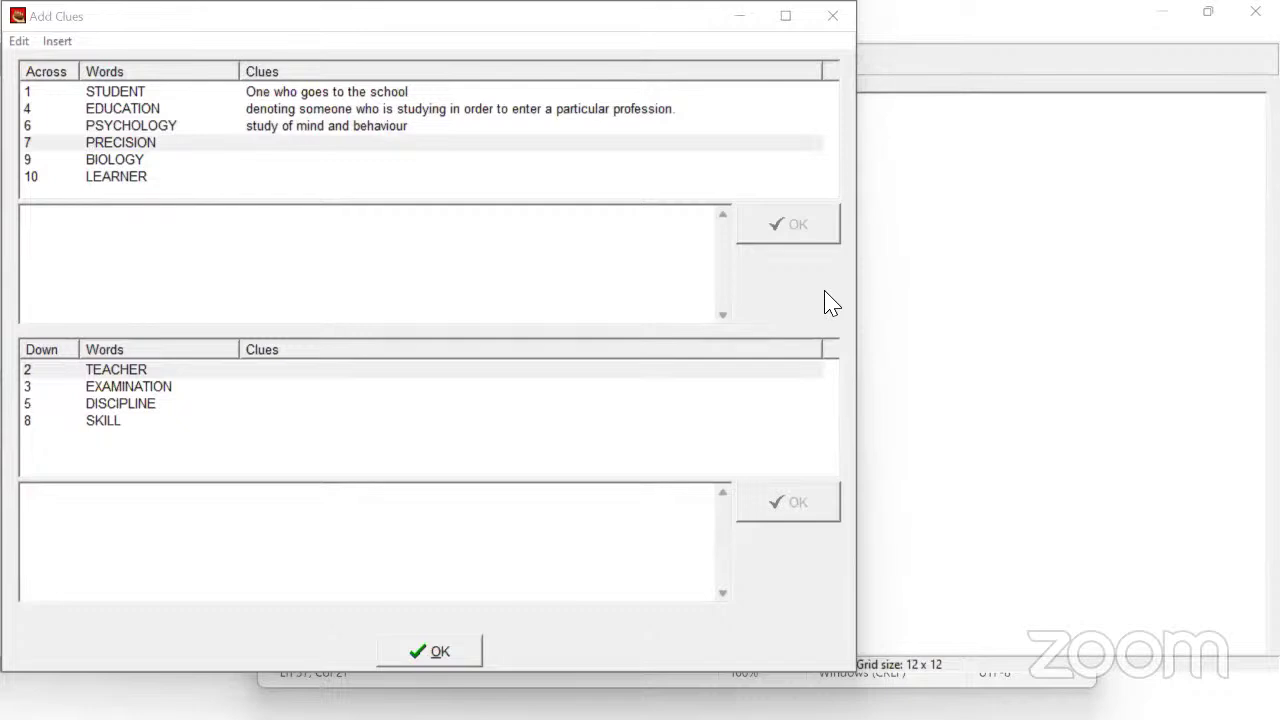
left_click(127, 177)
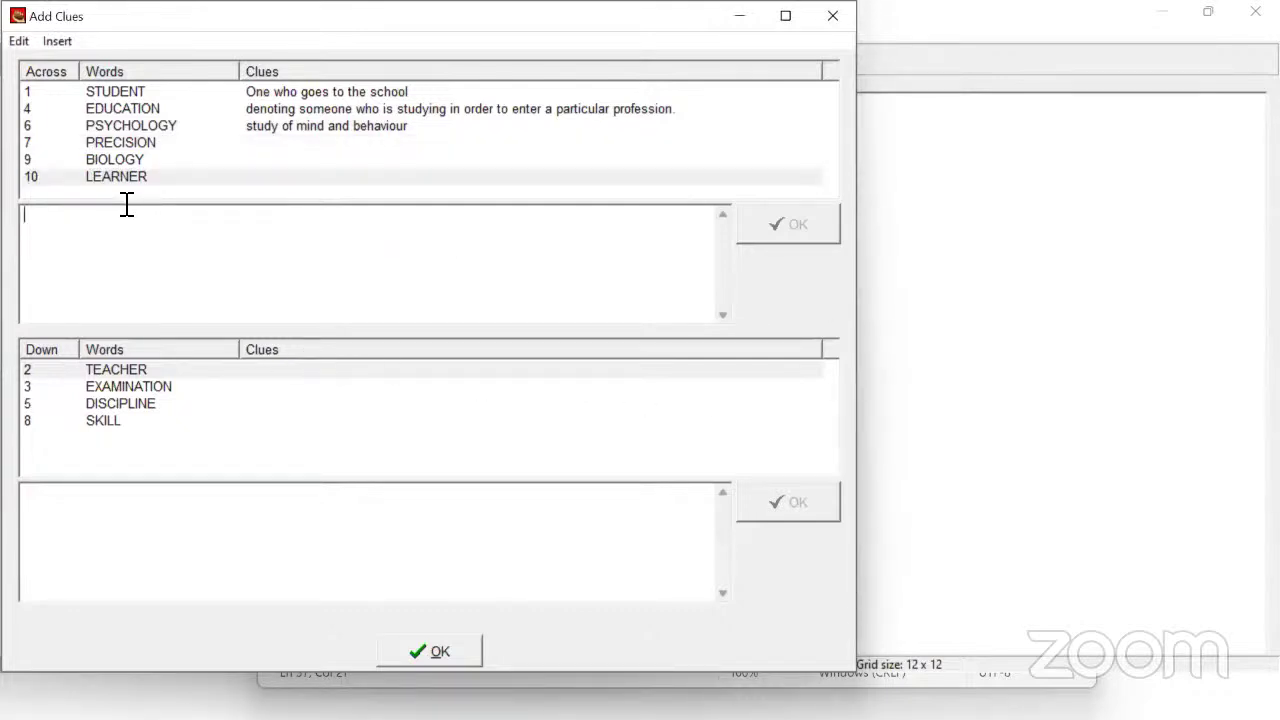
type("a person who is learning a subject or skill")
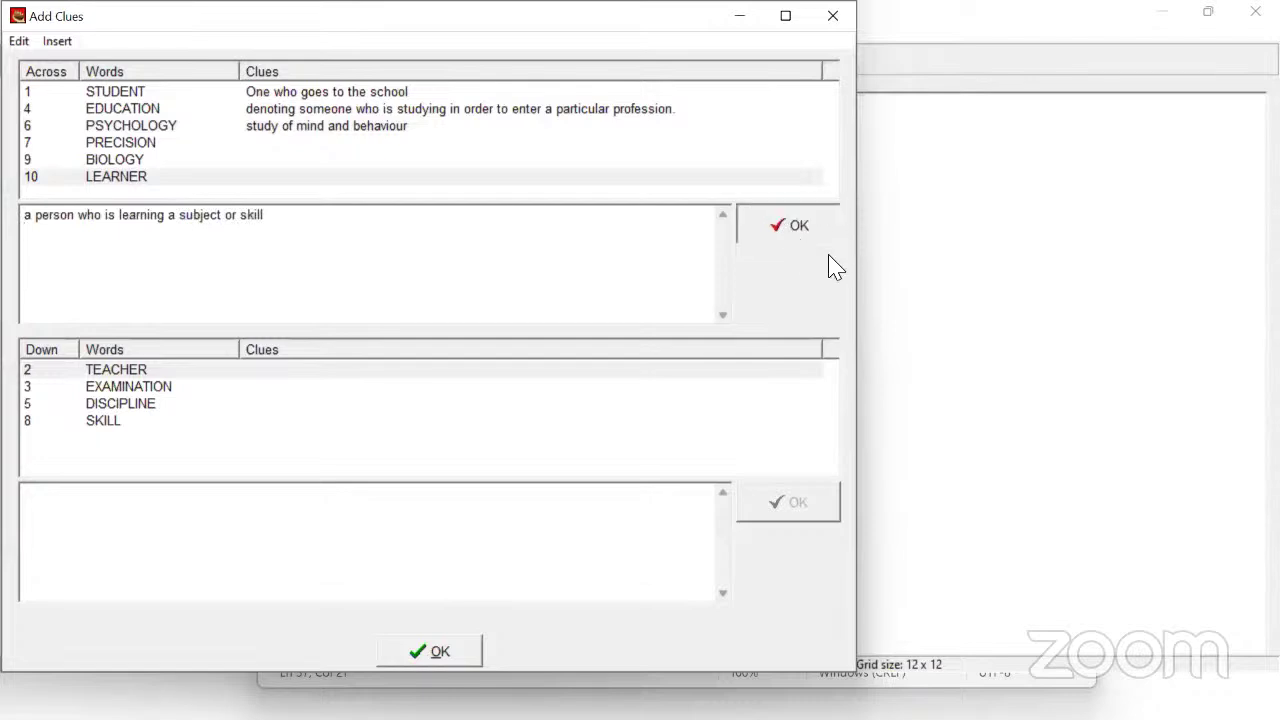
left_click(831, 258)
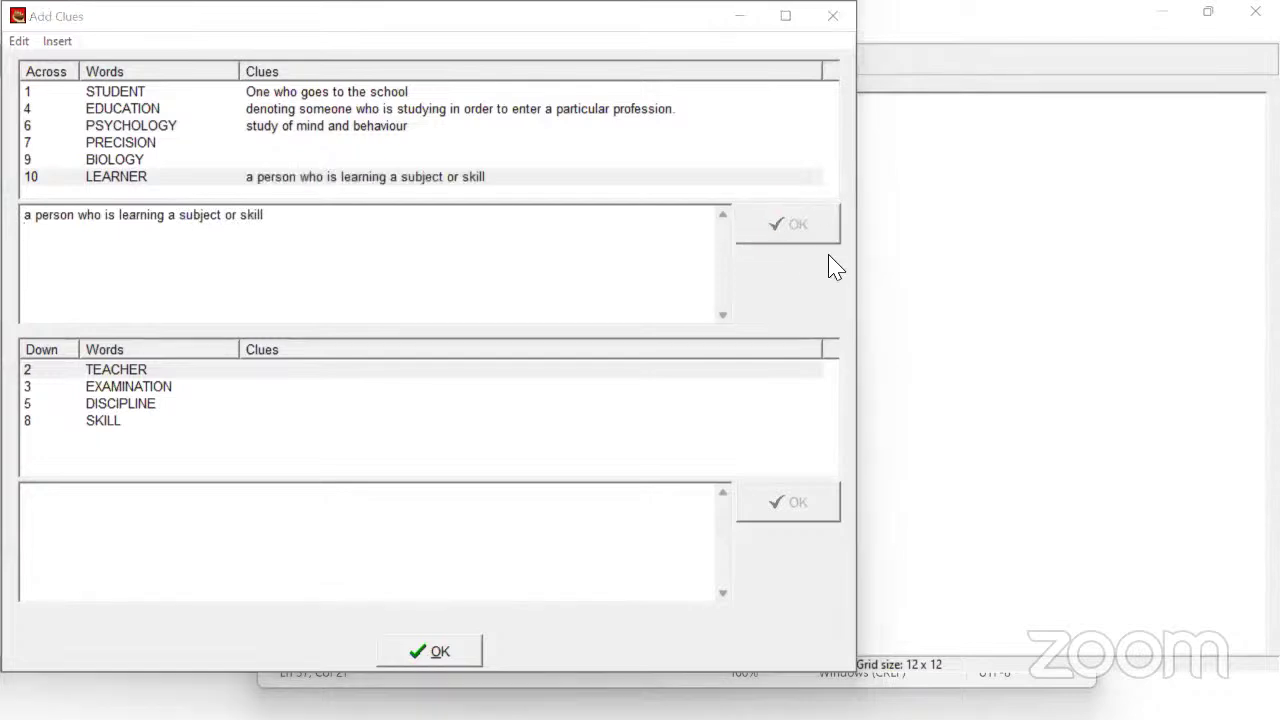
left_click(176, 143)
left_click(143, 254)
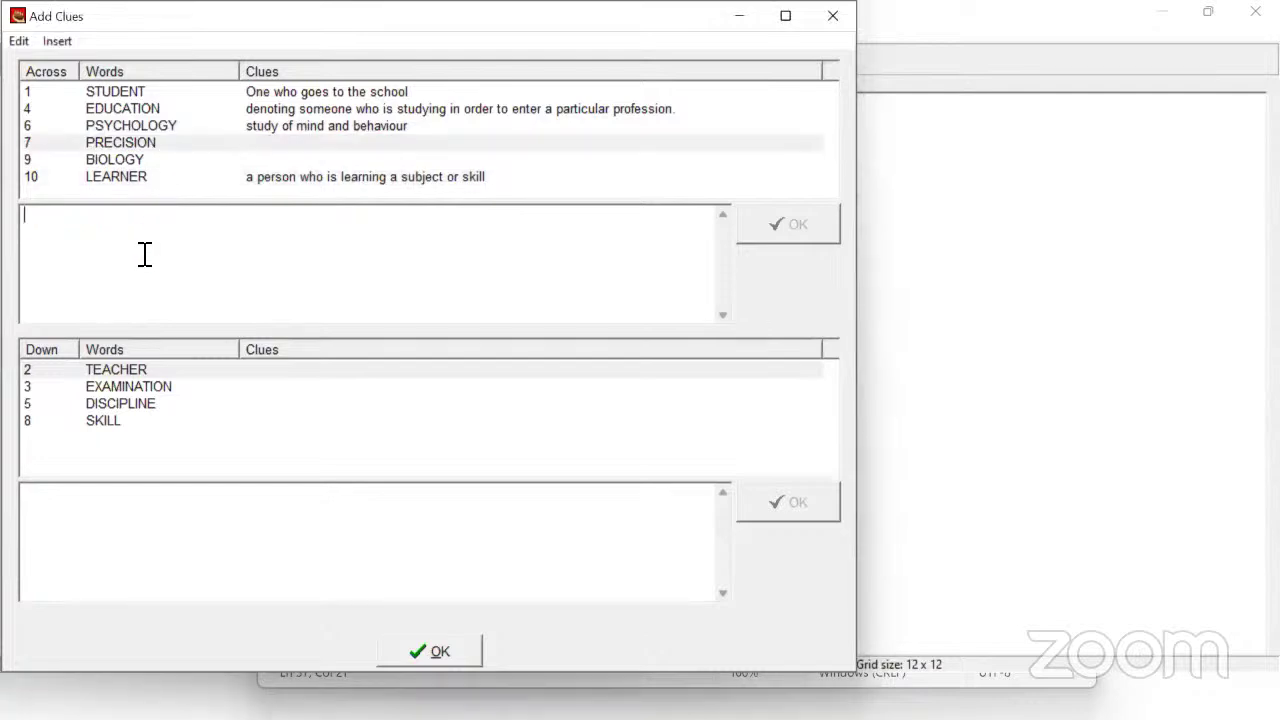
type("accuracy and exactness")
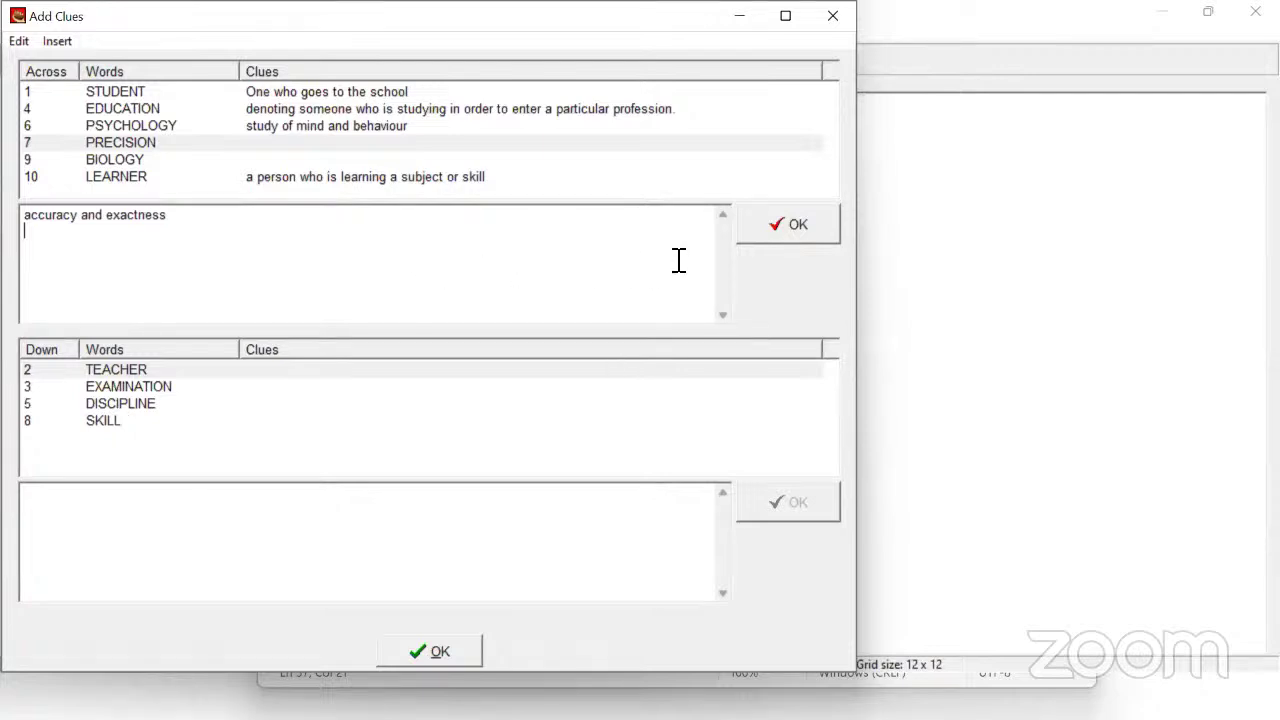
left_click(795, 238)
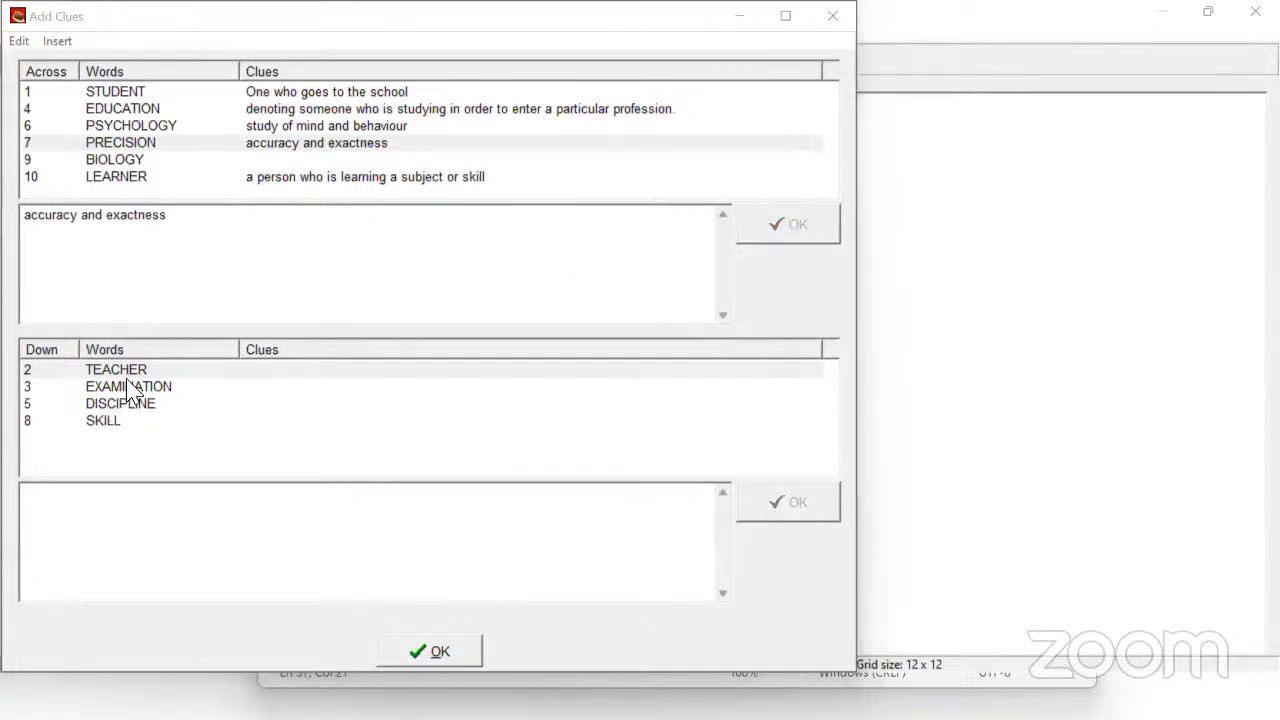
Paste clues for TEACHER, BIOLOGY and DISCIPLINE
left_click(120, 526)
type("who teach the lesson for students")
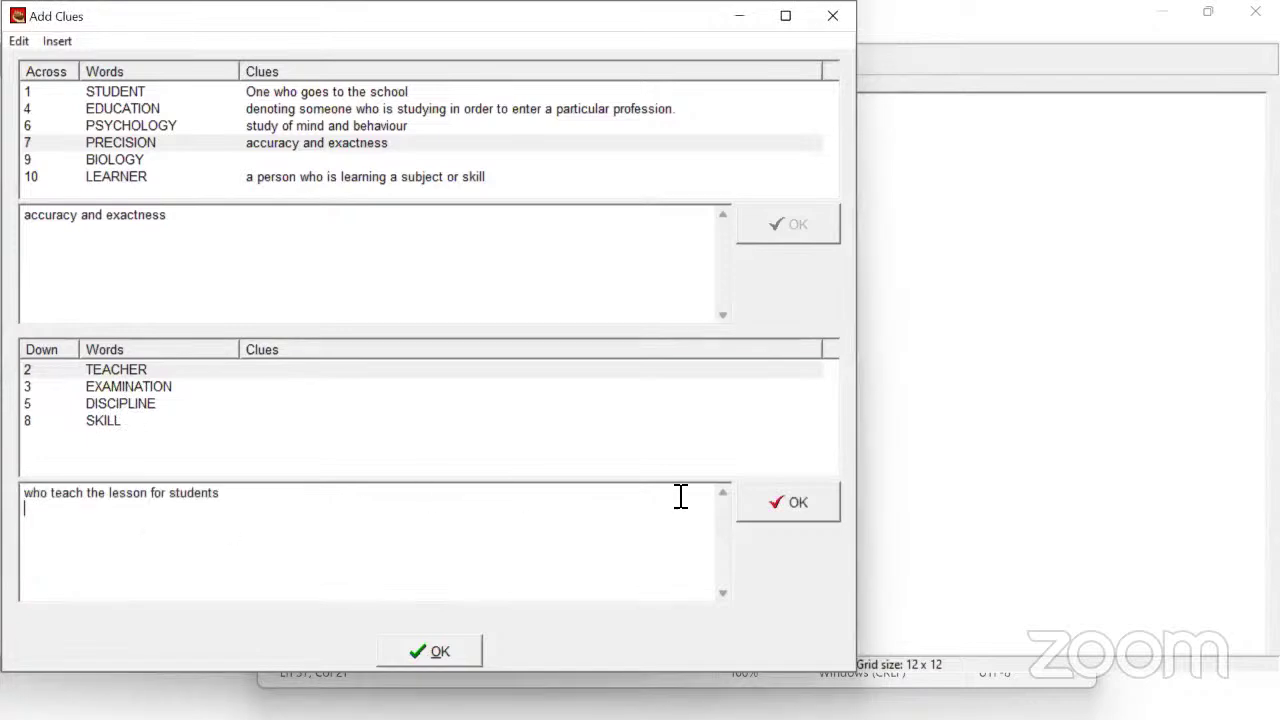
left_click(795, 512)
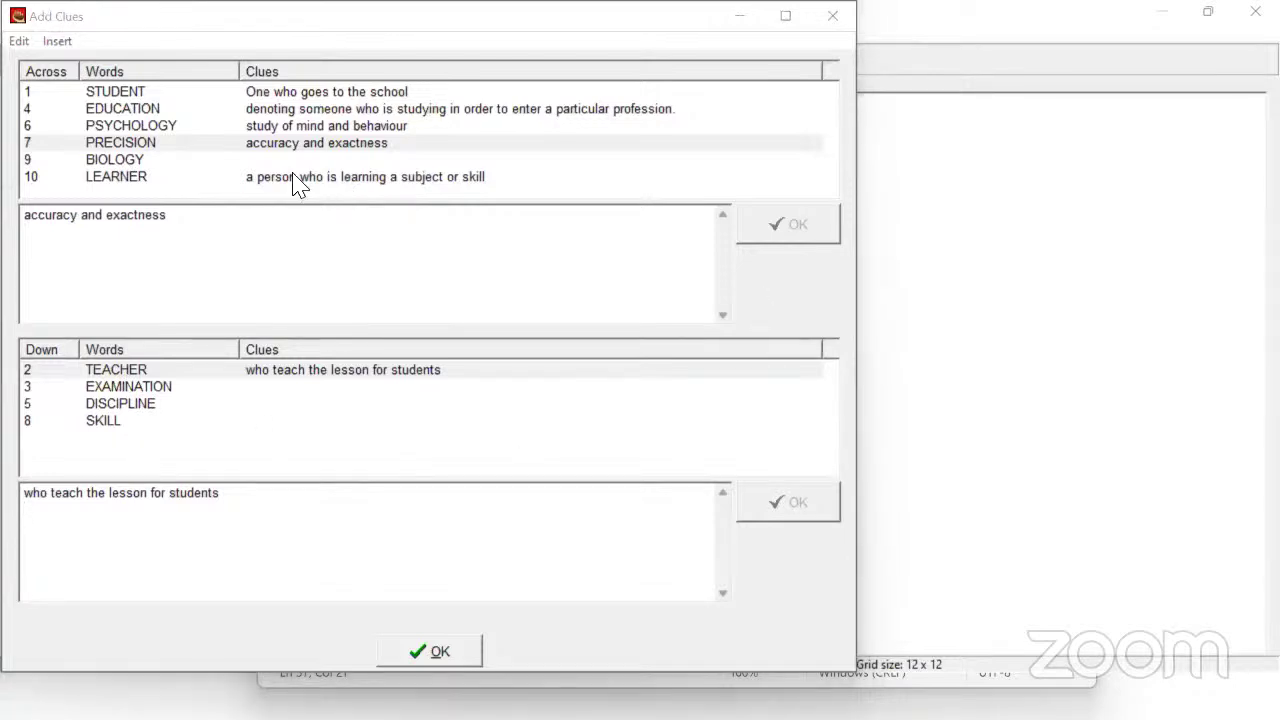
left_click(140, 160)
type("basic knowledge to study mbbs")
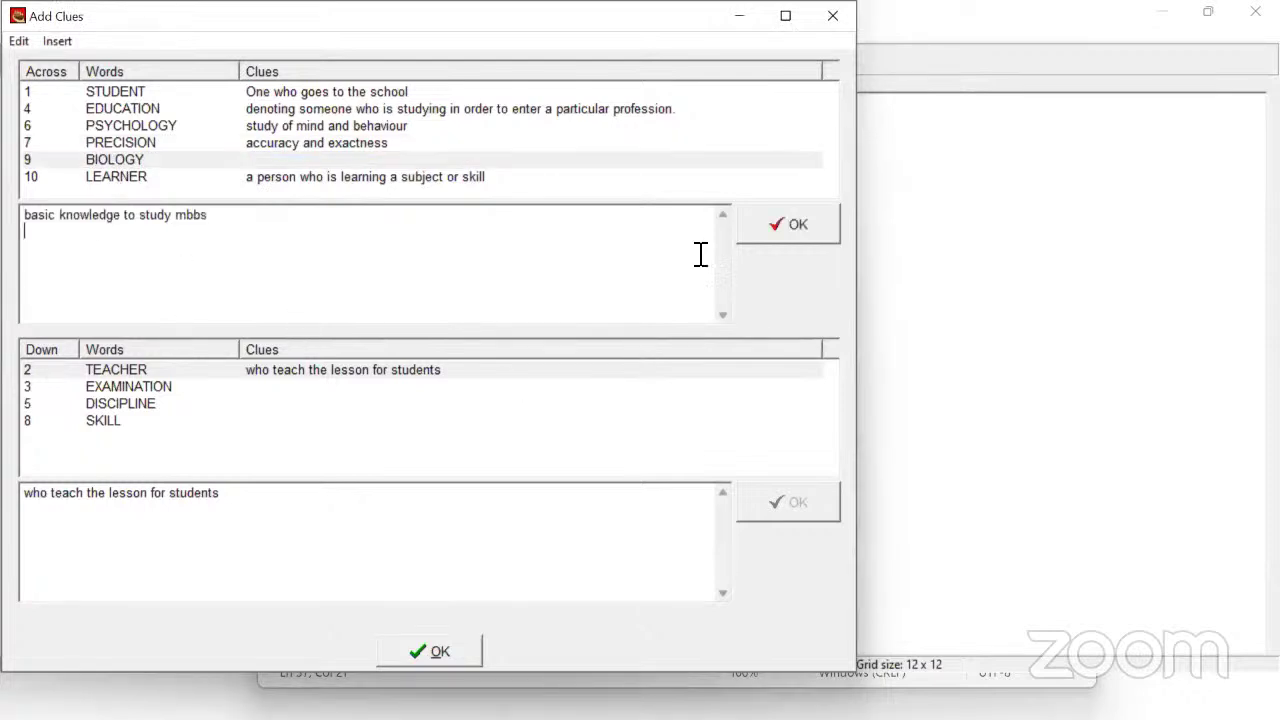
left_click(788, 247)
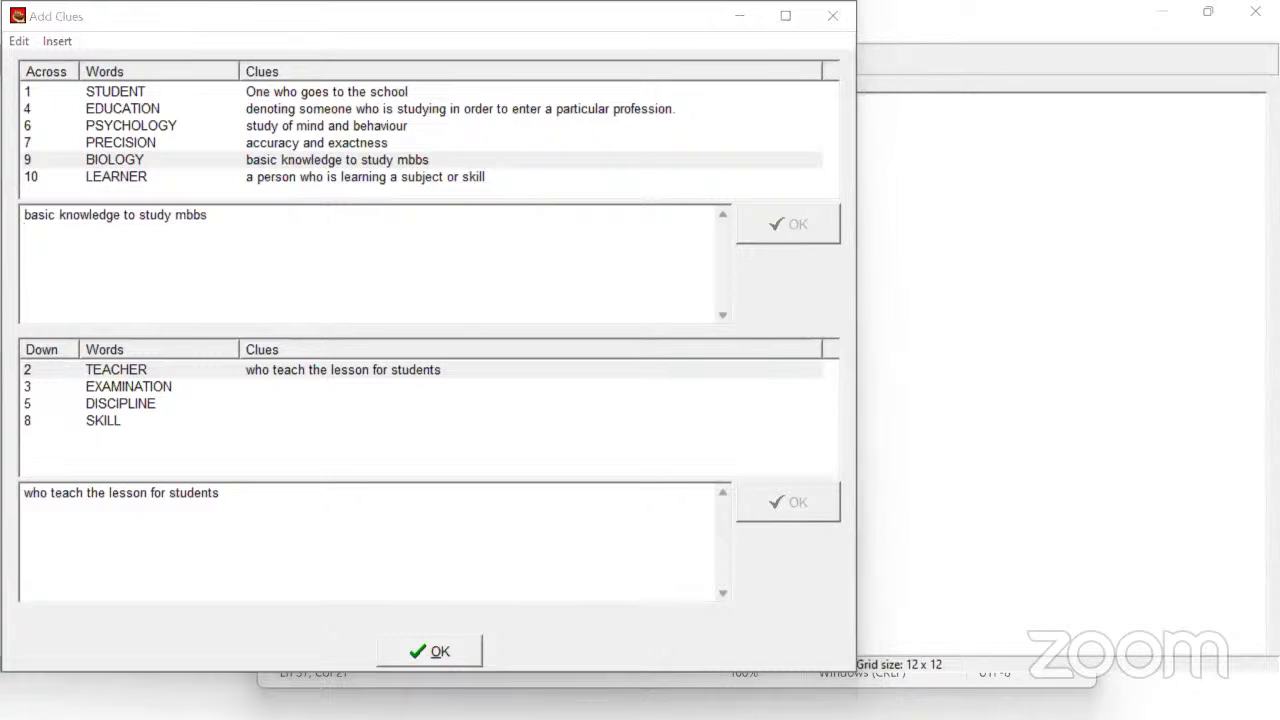
left_click(145, 403)
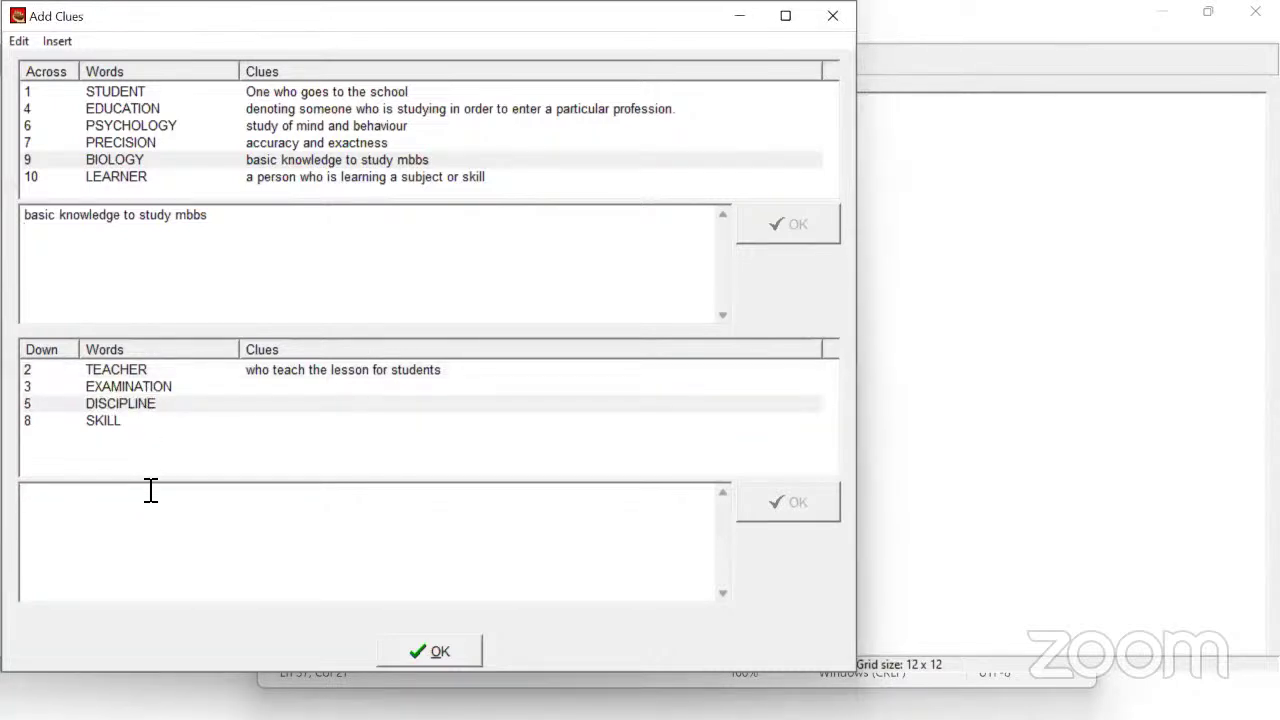
type("enforcing obedience and perfecting moral character.")
left_click(776, 507)
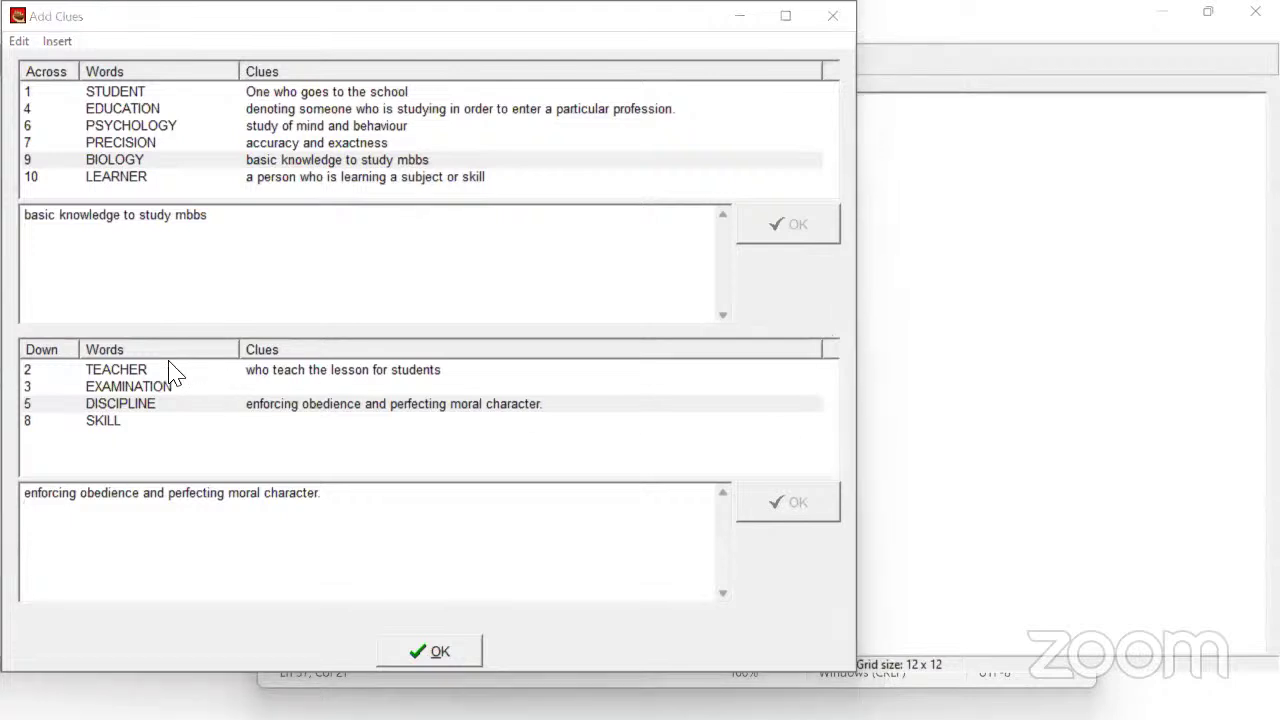
Paste clues for EXAMINATION and SKILL, then close Add Clues
left_click(140, 392)
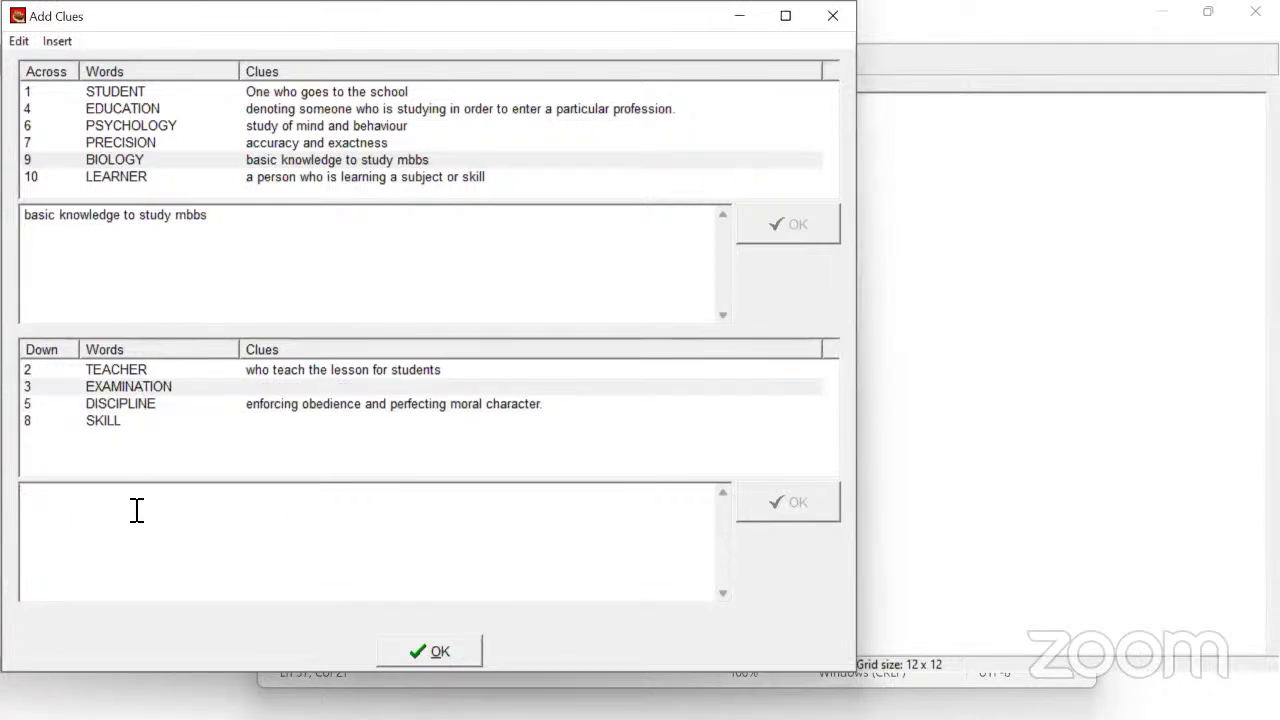
type("examine students knowledge")
left_click(815, 513)
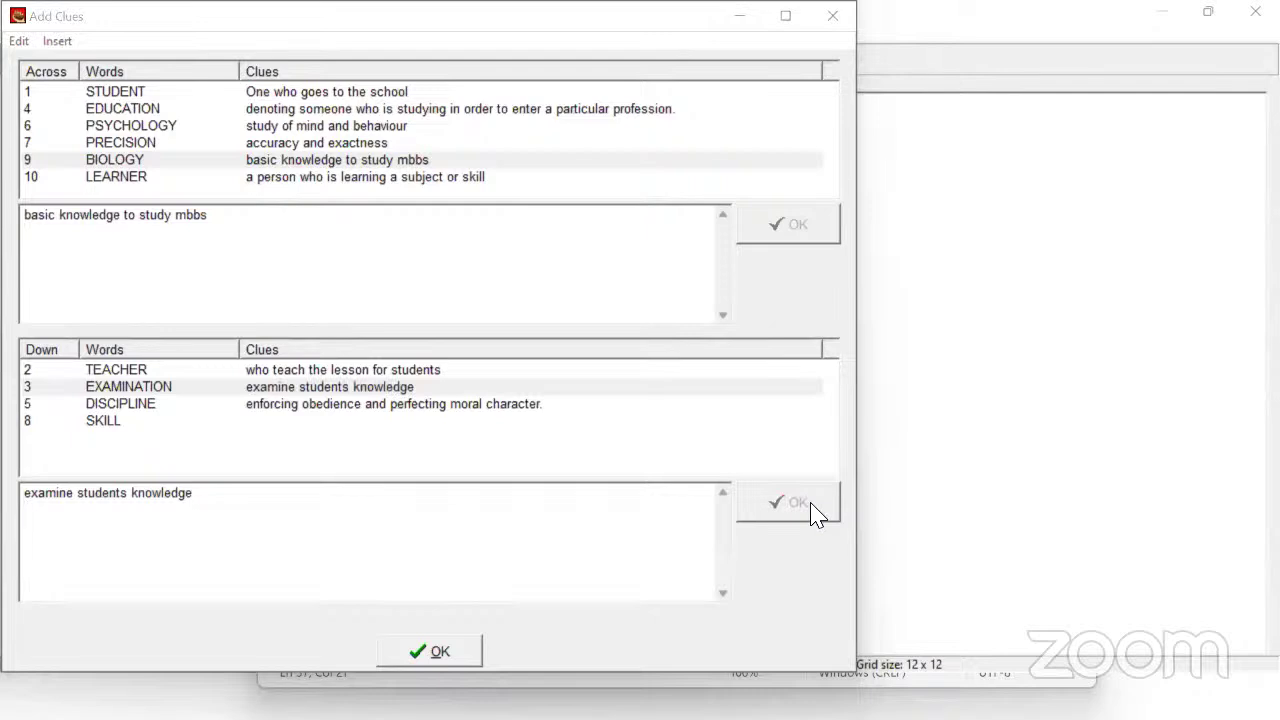
left_click(110, 424)
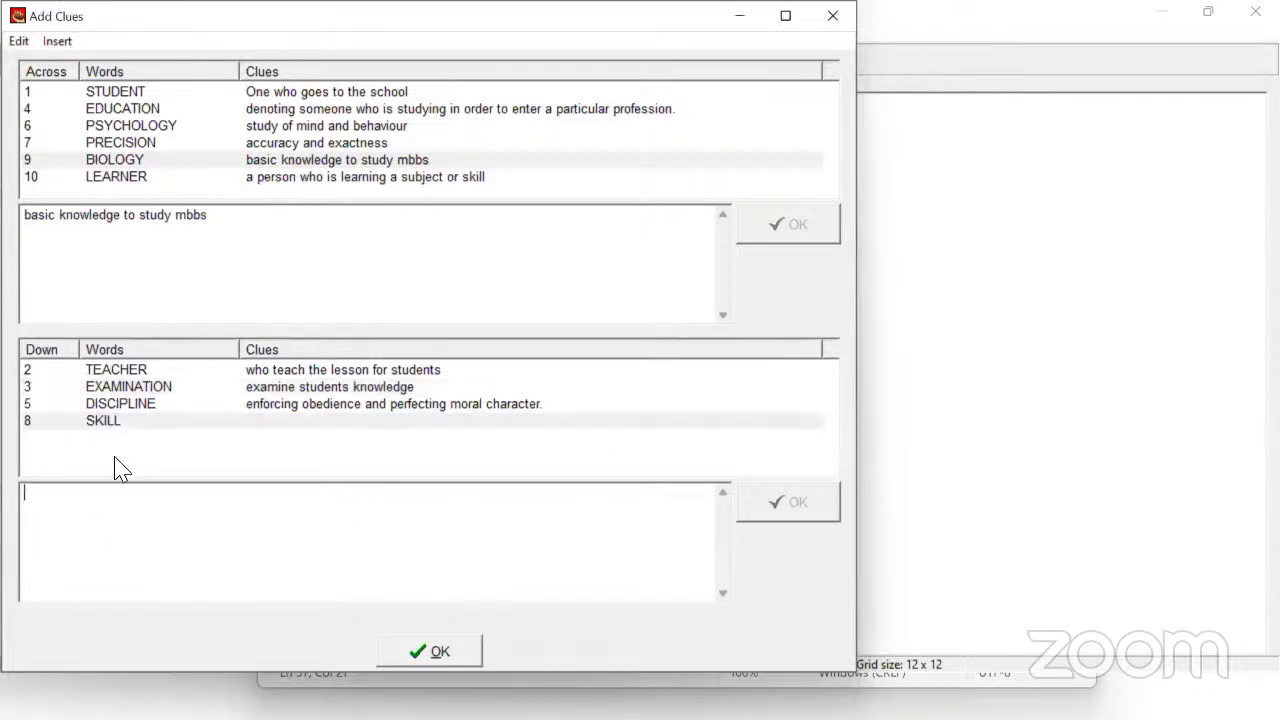
type("to expertise in something")
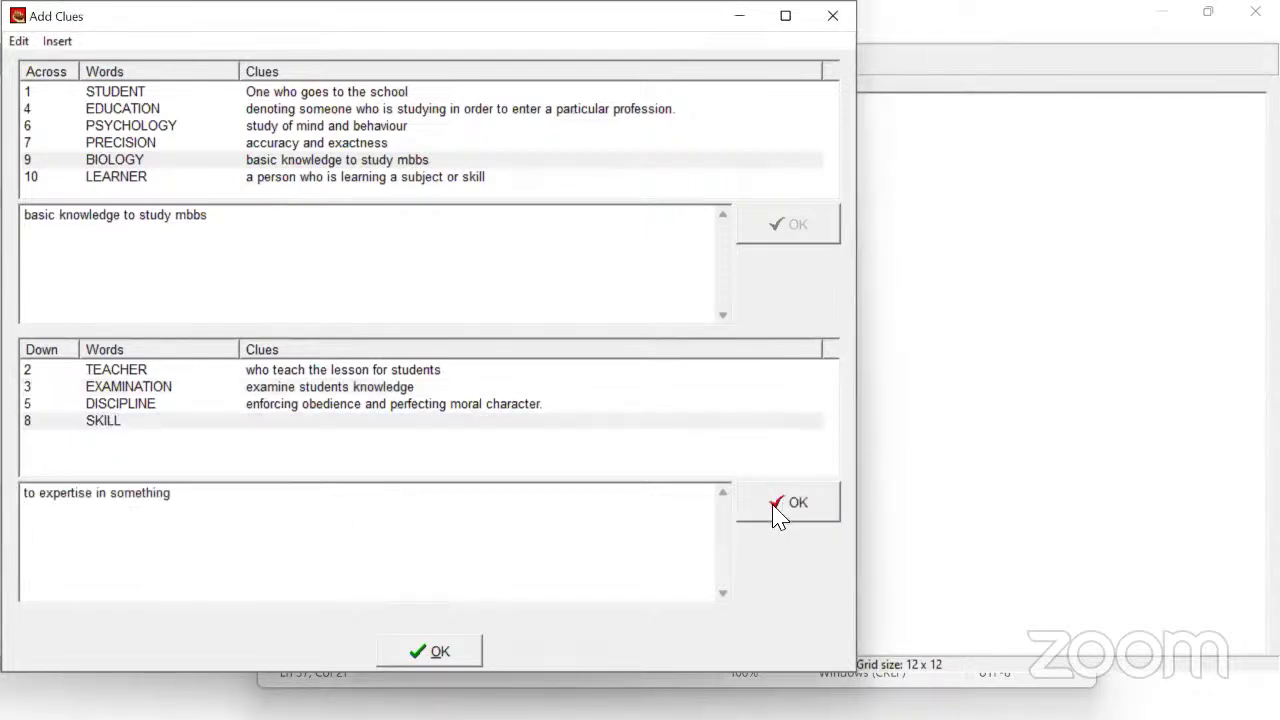
left_click(777, 515)
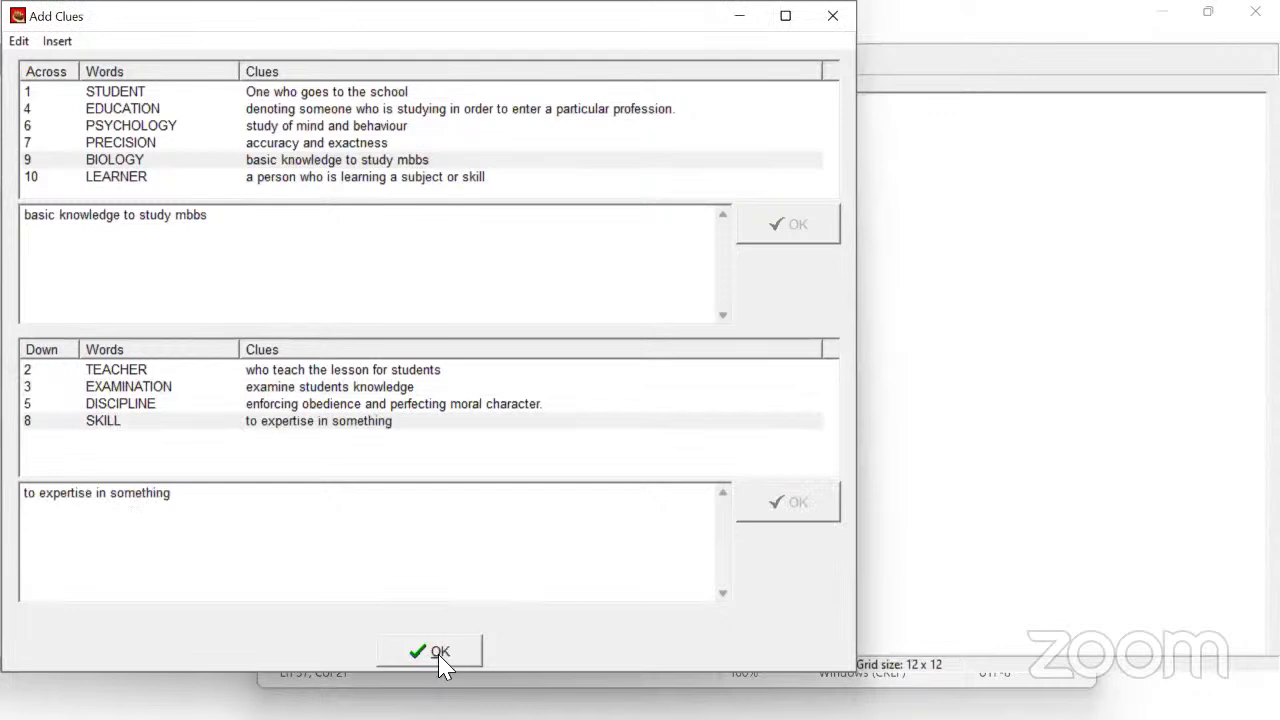
left_click(430, 652)
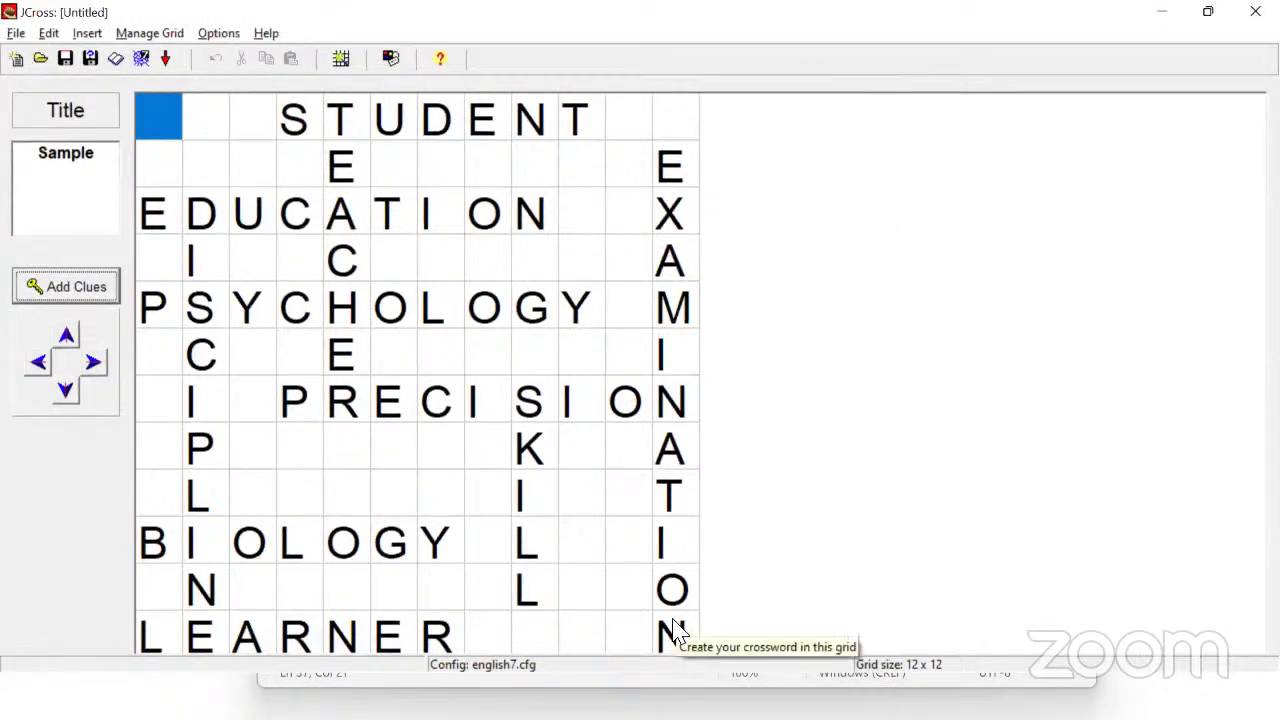
Complete note step 7 with 'add the clues for across and Down -> ok'
key("alt+Tab")
key("alt+Tab")
key("alt+Tab")
key("alt+Tab")
key("alt+Tab")
key("alt+Tab")
key("alt+Tab")
key("alt+Tab")
key("alt+Tab")
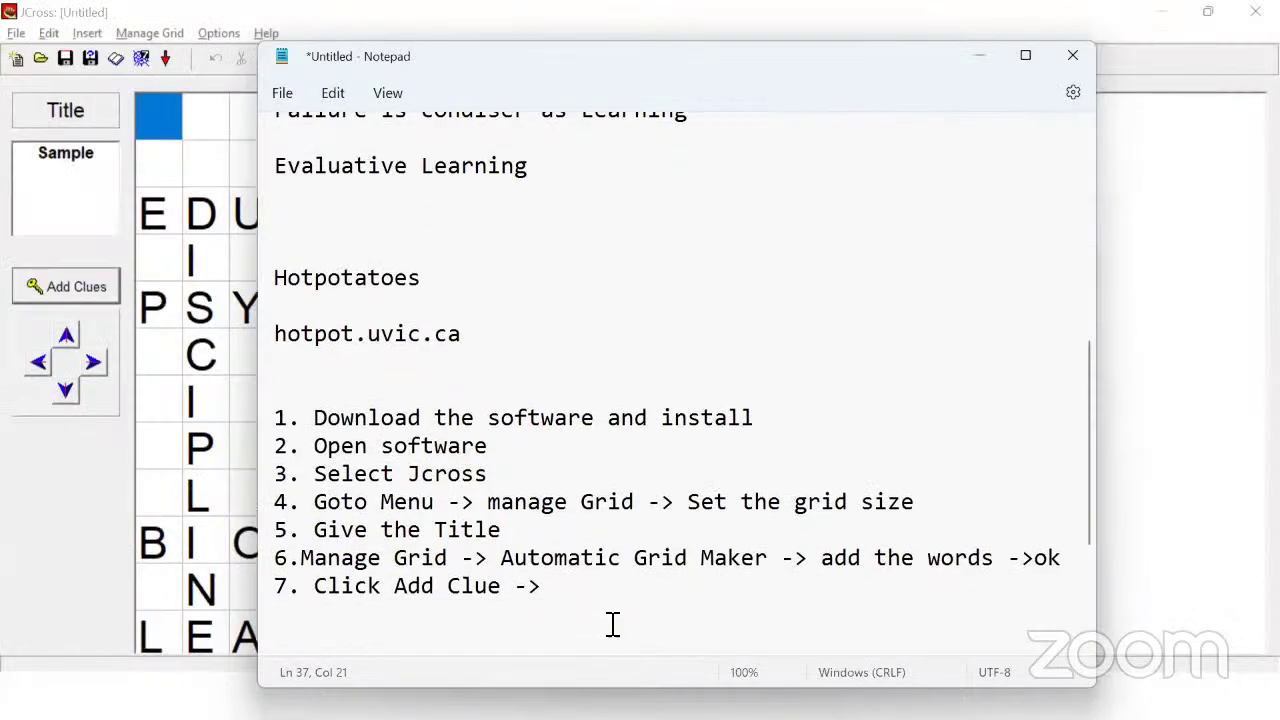
scroll(595, 425, "down", 3)
type("a")
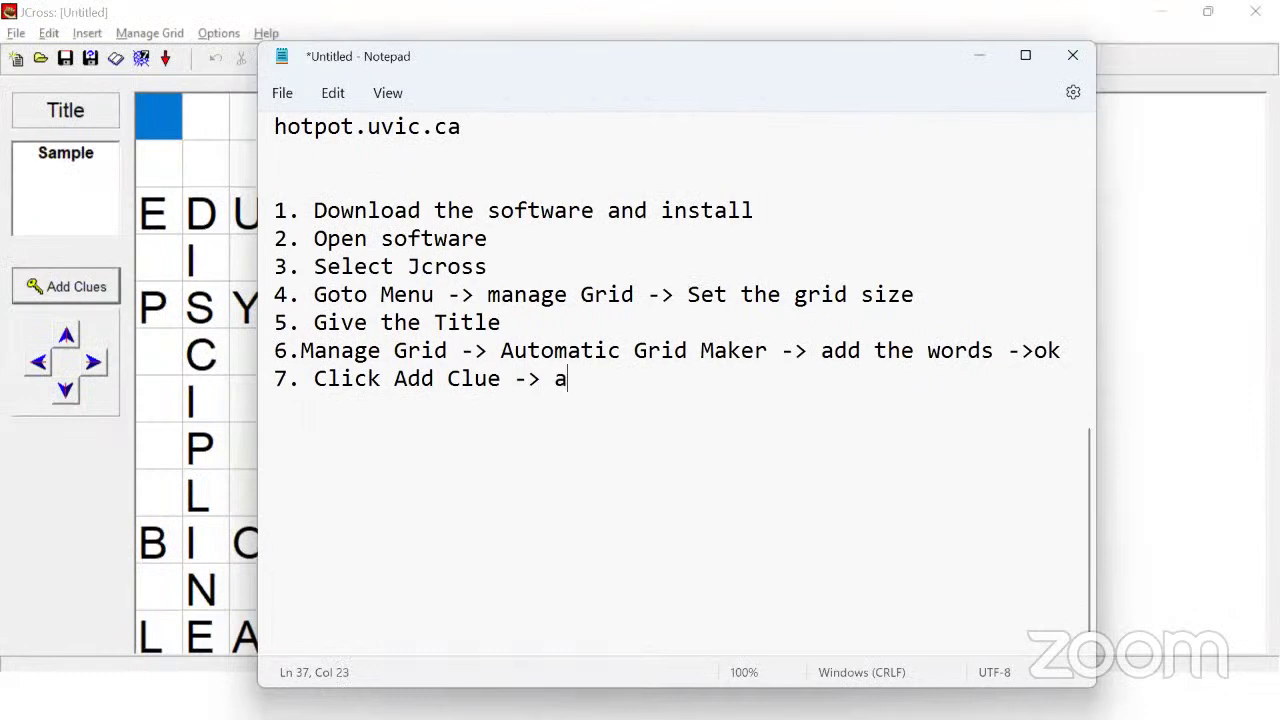
type("dd the clu")
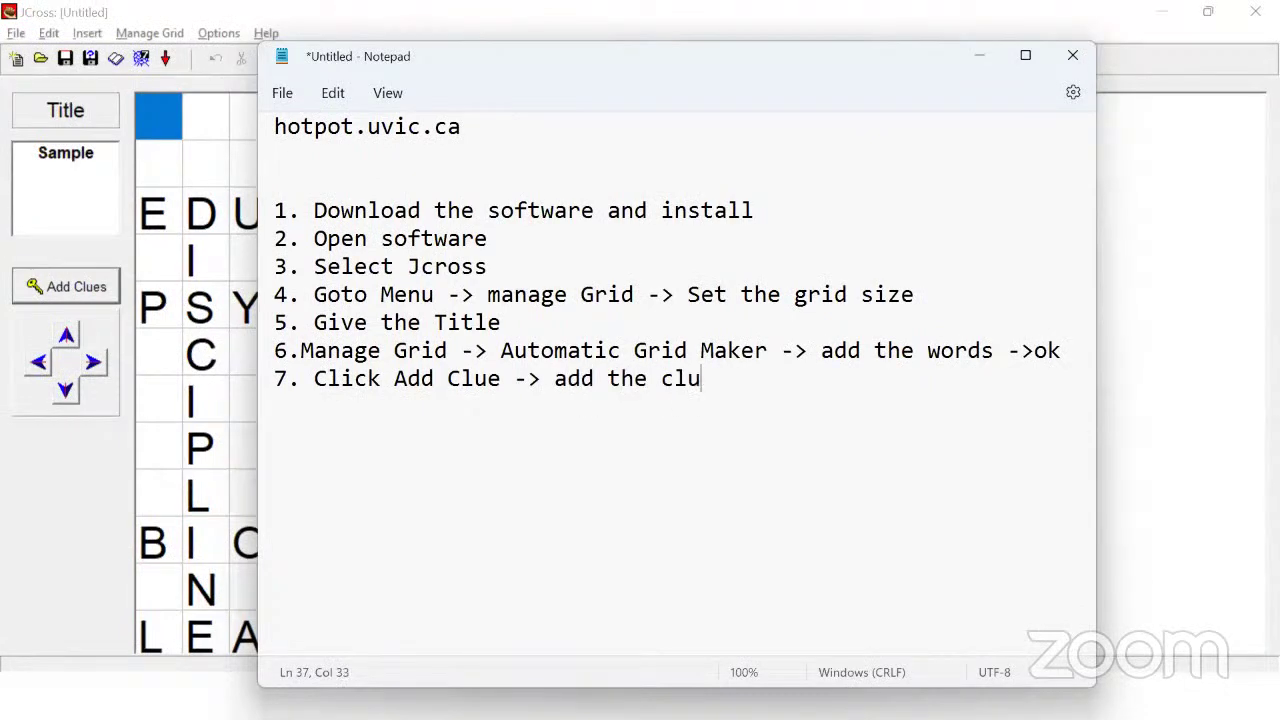
type("es for acc")
key("BackSpace")
type("ross and ")
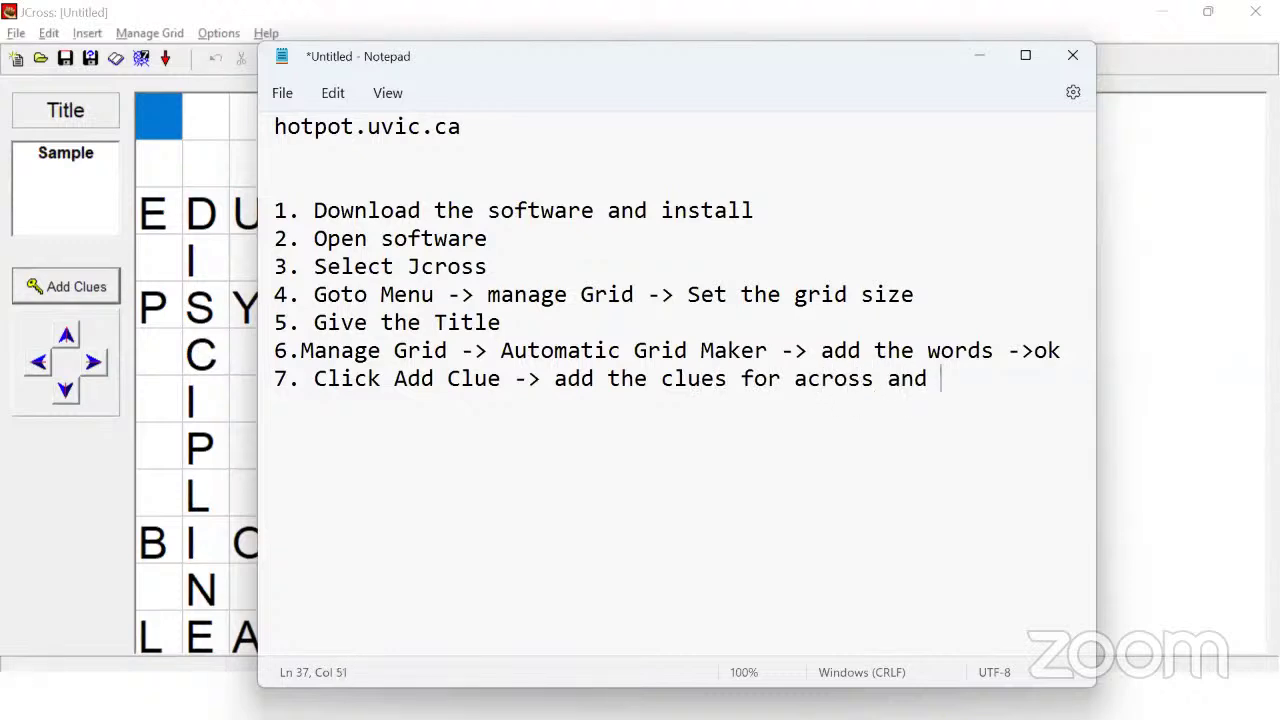
type("Doen")
left_click(1220, 62)
key("alt+Tab")
key("BackSpace")
key("BackSpace")
type("wn")
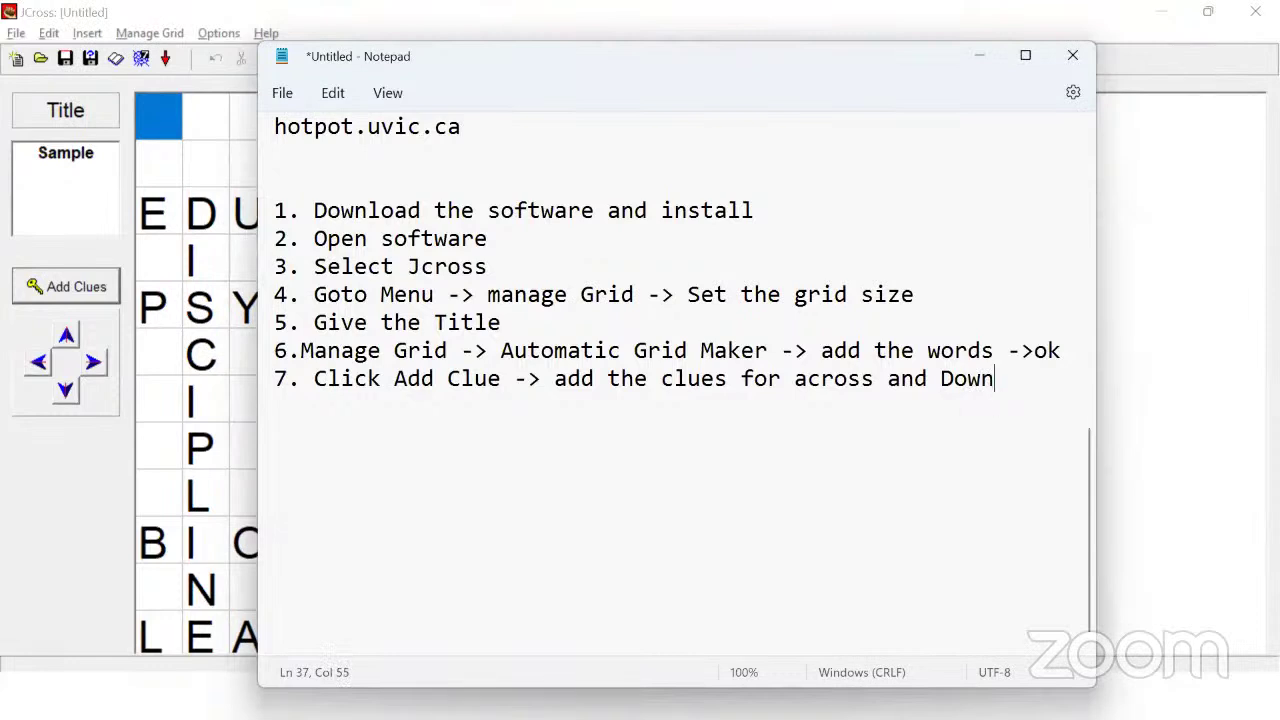
type(" -> ")
type("ok")
Add note step 8, 'File -> save', and return to JCross
key("Return")
type("8. ")
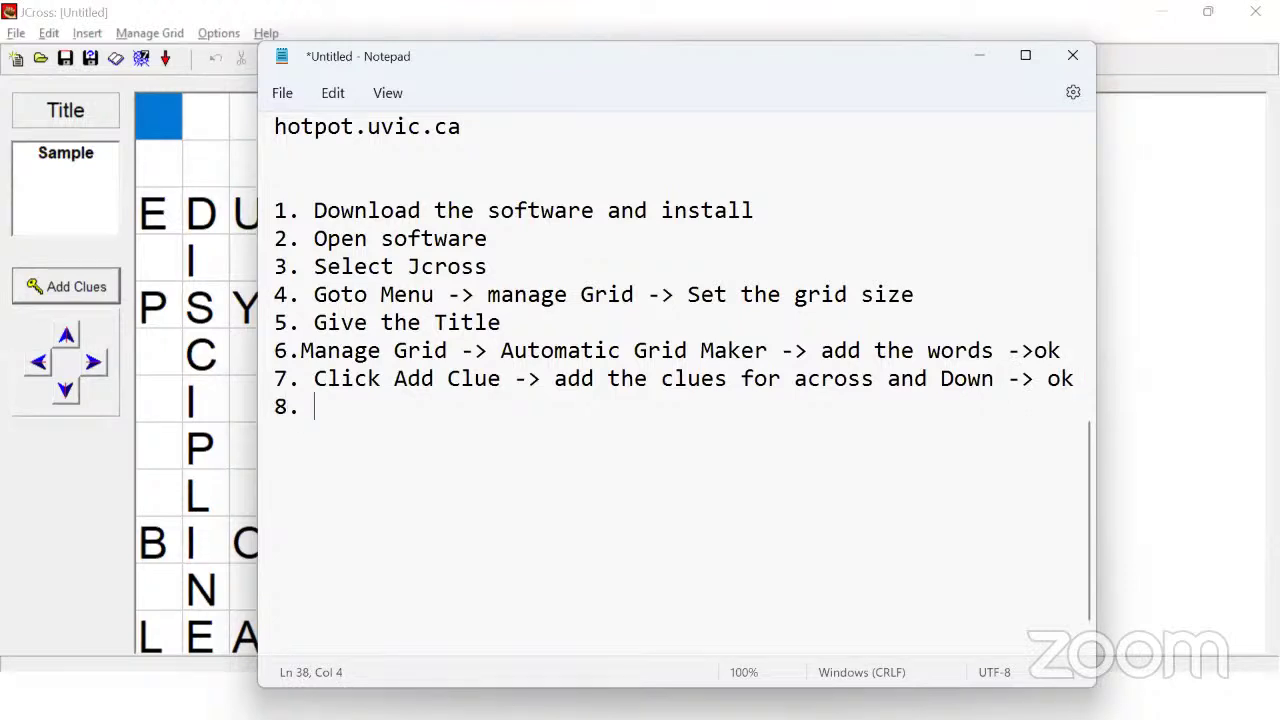
type("File -> s")
key("BackSpace")
type("-> save")
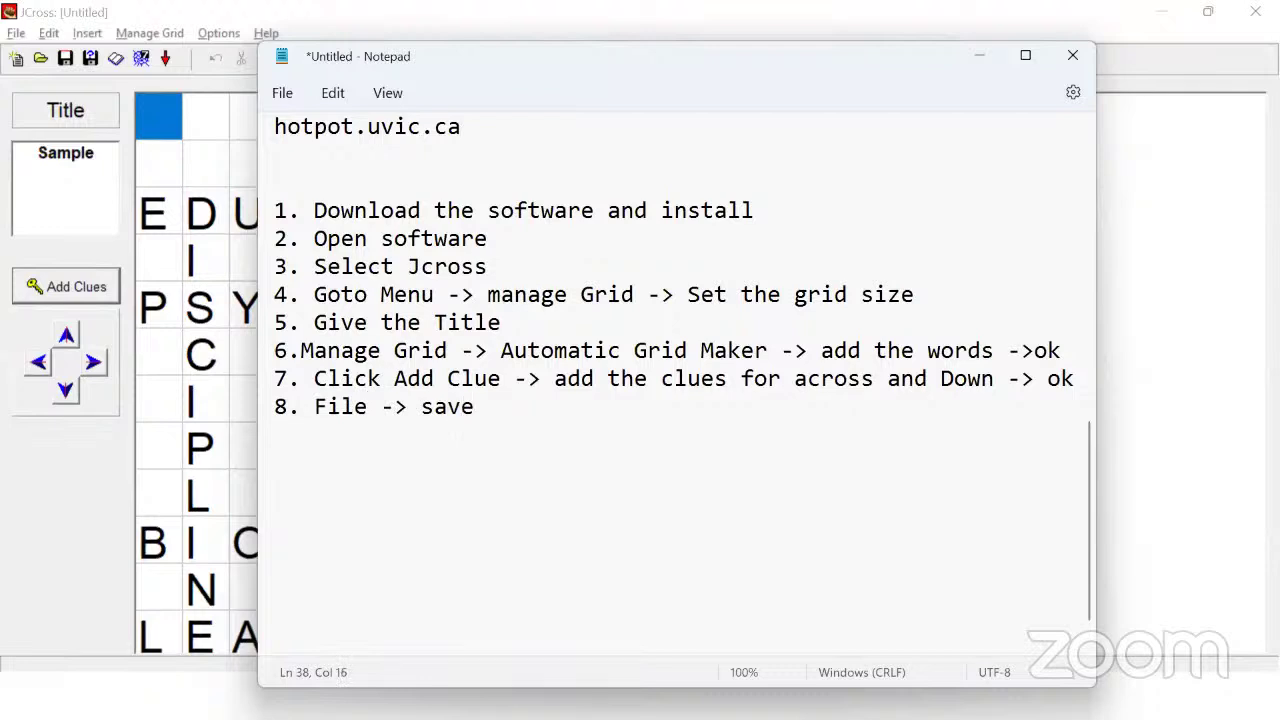
left_click(429, 38)
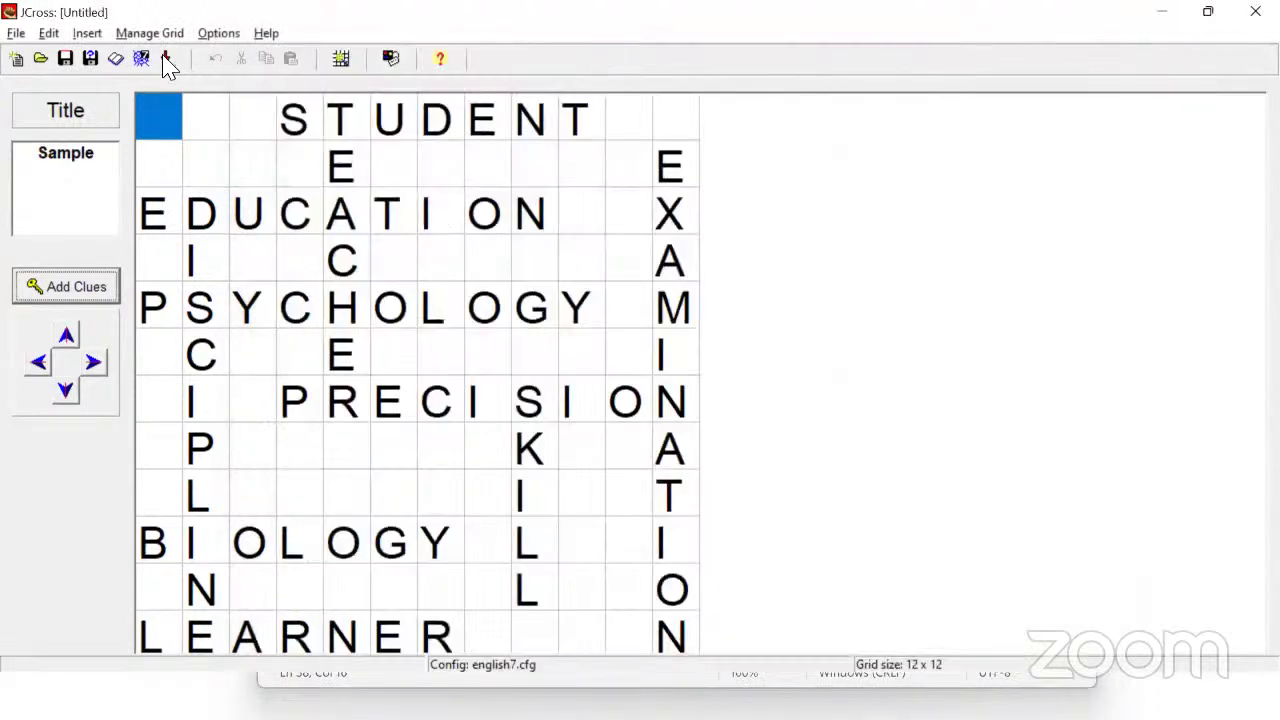
Save the crossword as edtool.jcw in Documents
left_click(16, 33)
left_click(40, 93)
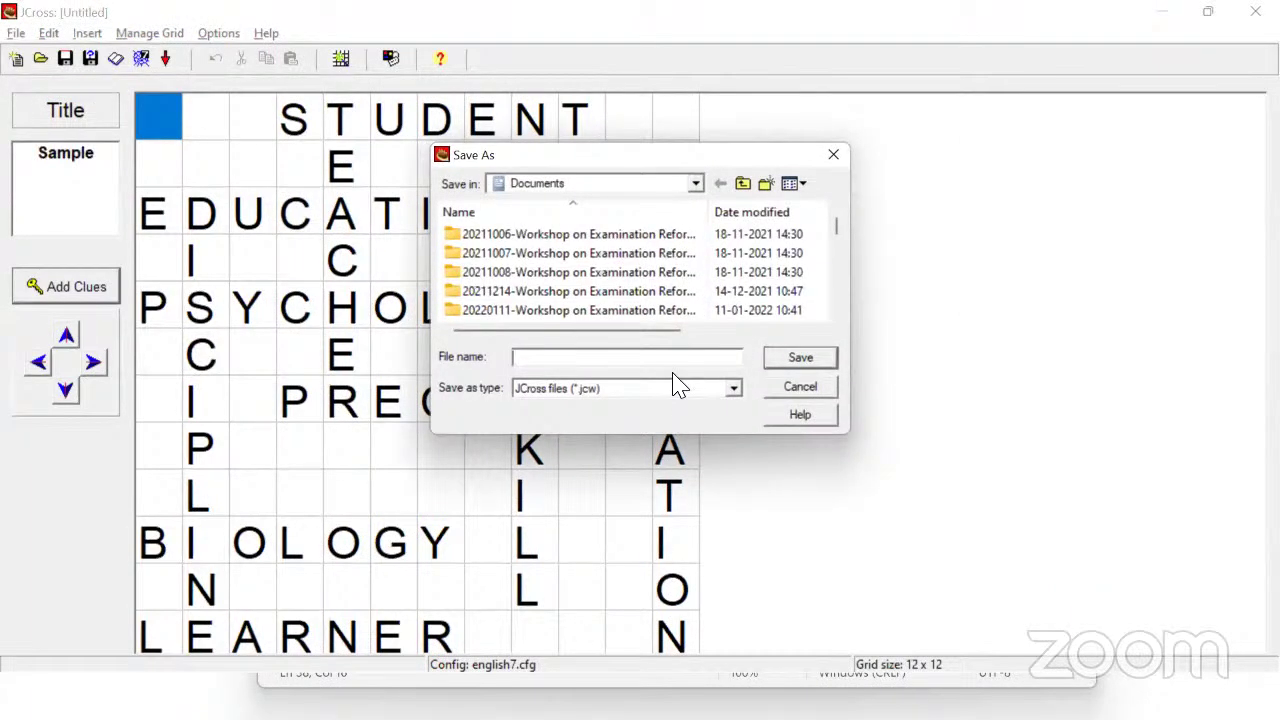
type("edtool")
key("Return")
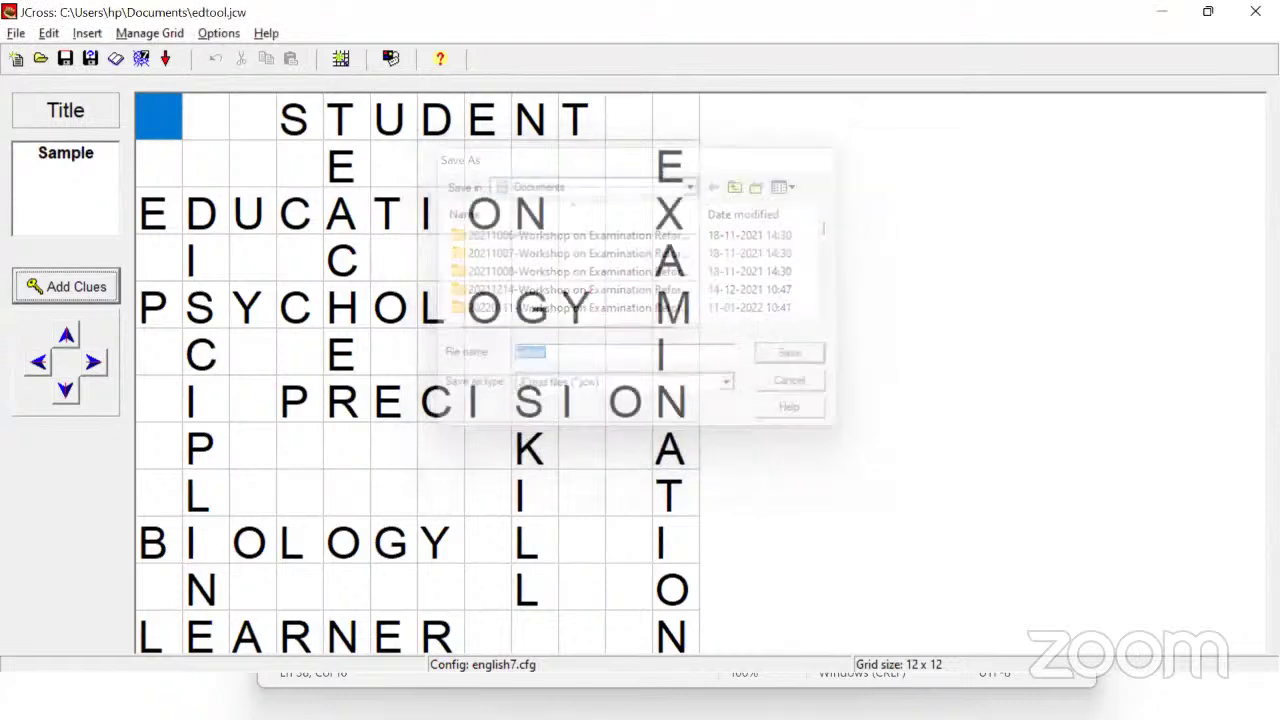
In the Notepad notes, extend step 8 to read 'File -> save -> with some name ->'
key("alt+Tab")
type("-> with")
key("BackSpace")
key("BackSpace")
type("ith some an")
key("BackSpace")
type("n")
key("BackSpace")
key("BackSpace")
type("name ->")
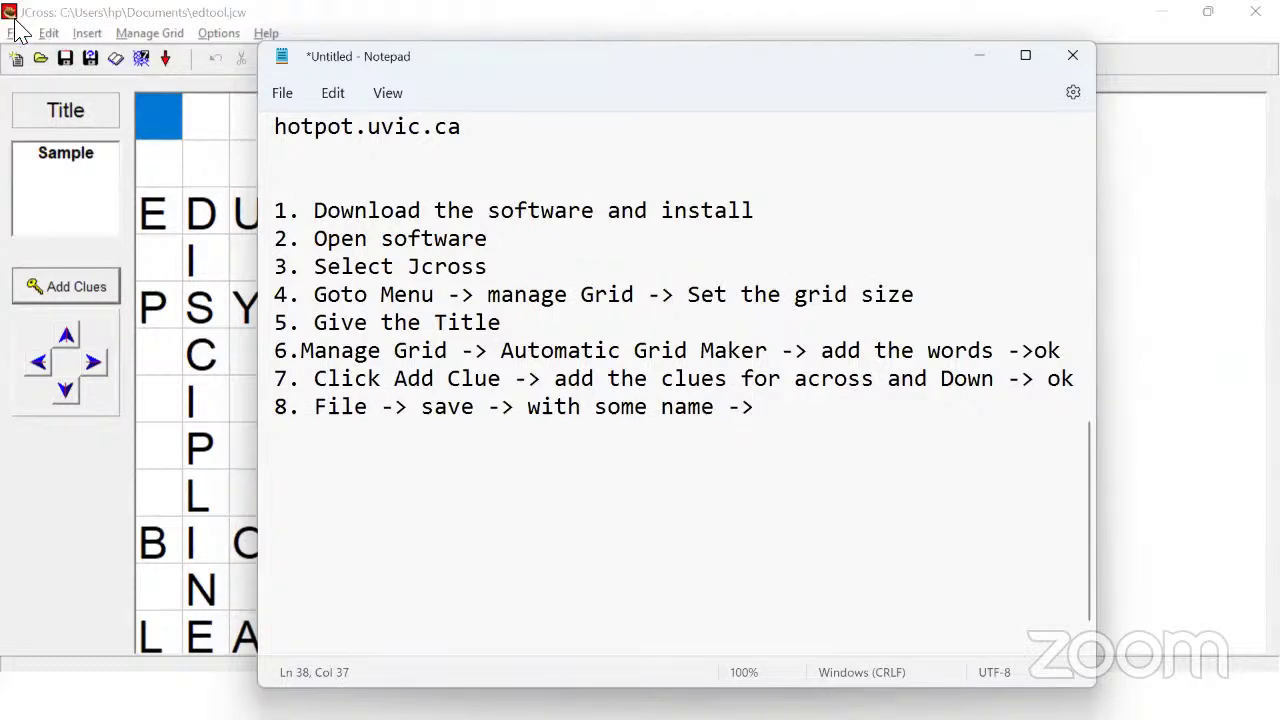
Add note step 9: 'File -> create a wb page -> standard Format'
key("BackSpace")
key("BackSpace")
key("BackSpace")
key("Return")
type("9. File -> crae")
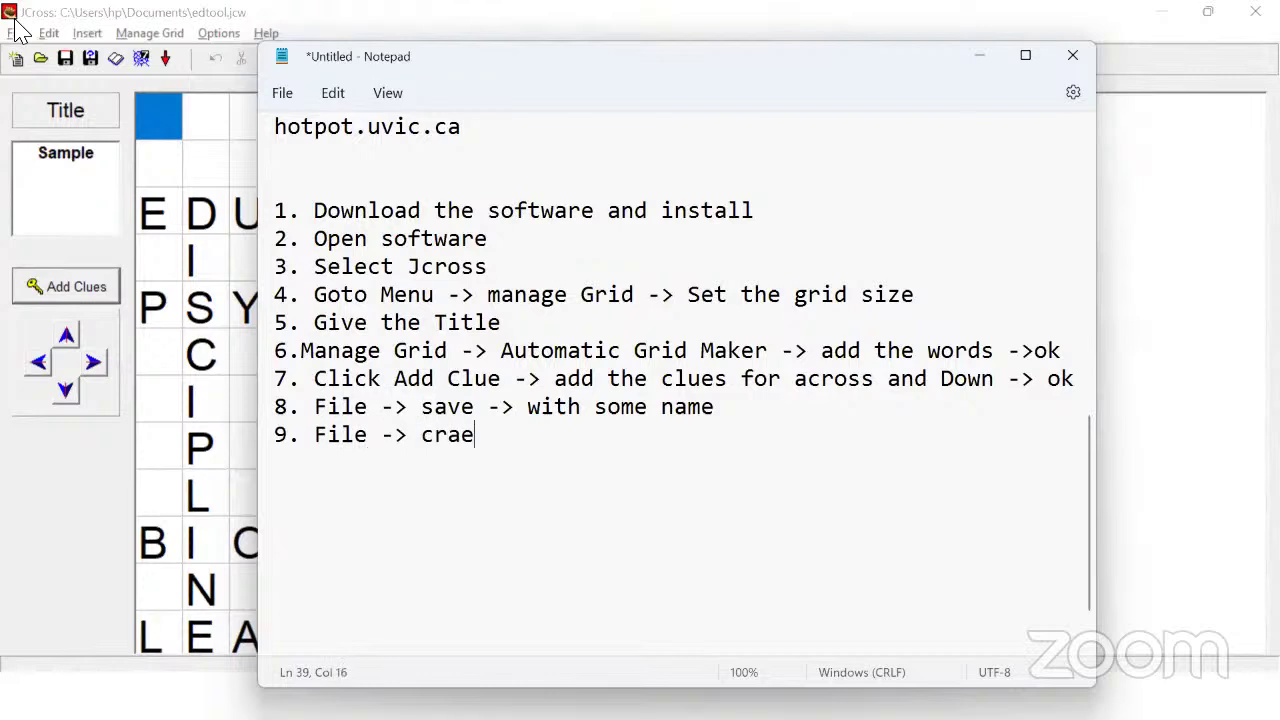
key("BackSpace")
key("BackSpace")
type("eate a wb page ->")
left_click(16, 33)
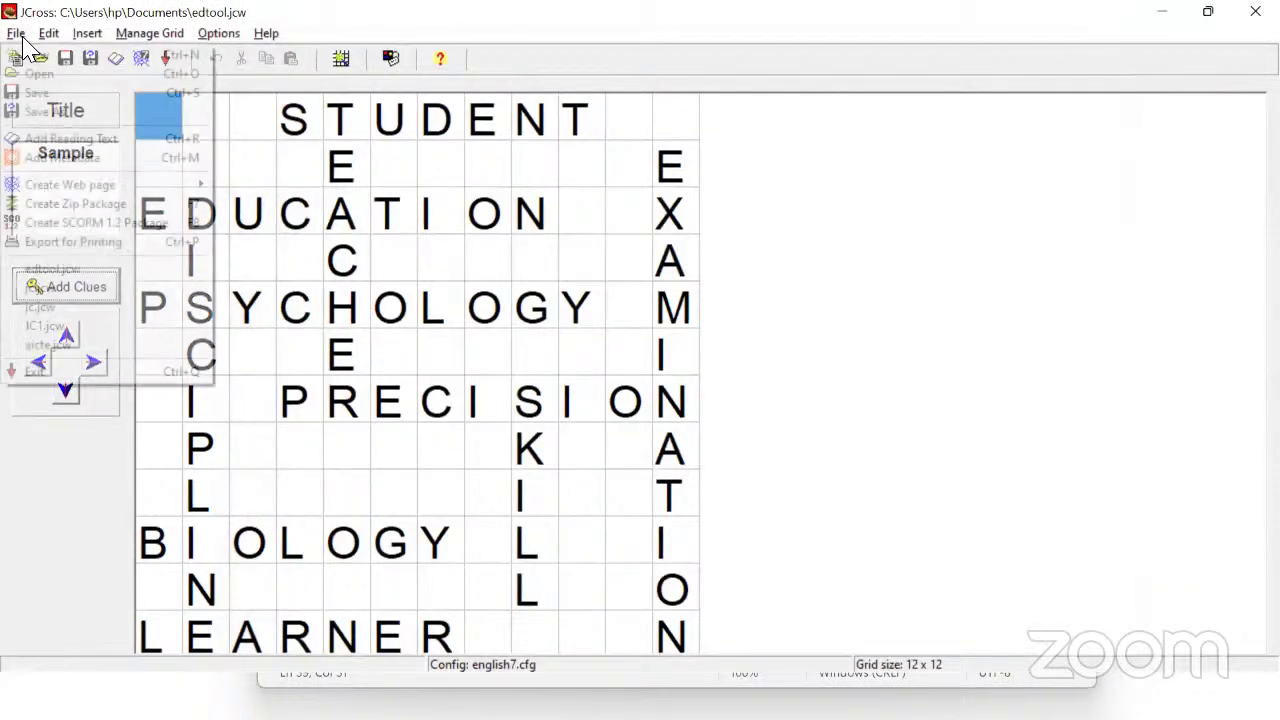
mouse_move(80, 188)
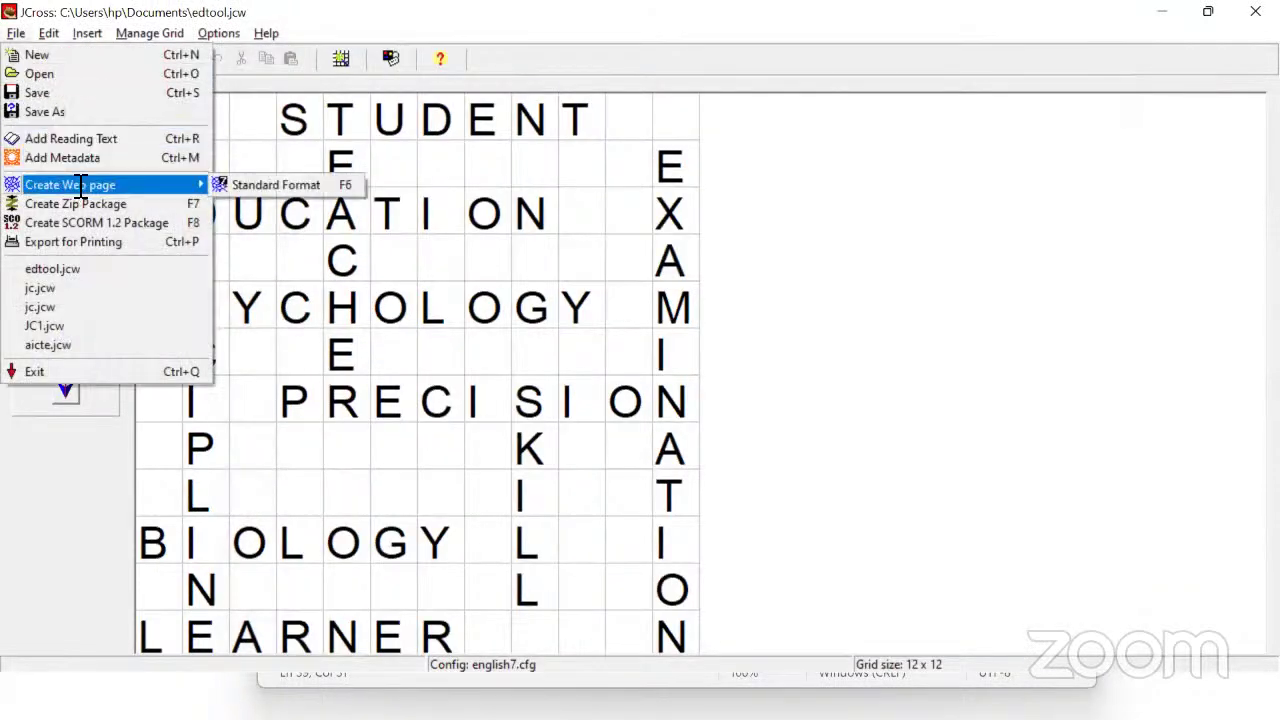
key("alt+Tab")
type("stan")
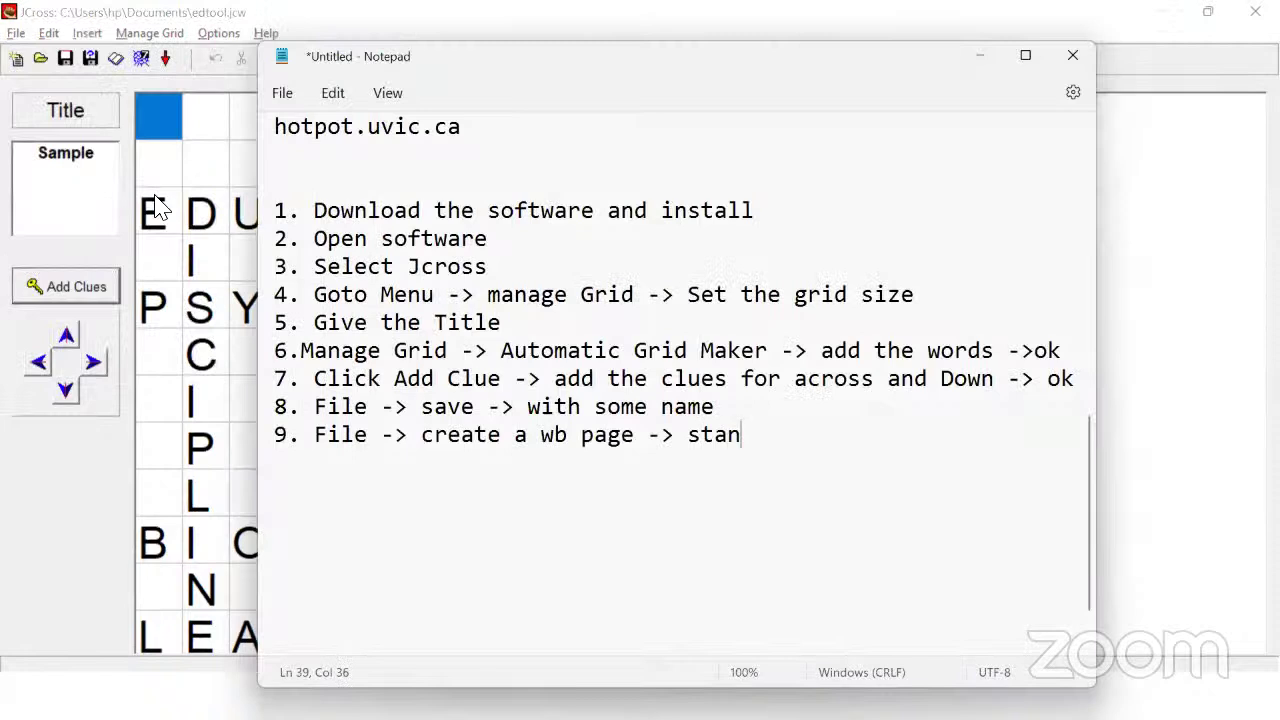
type("dard Format")
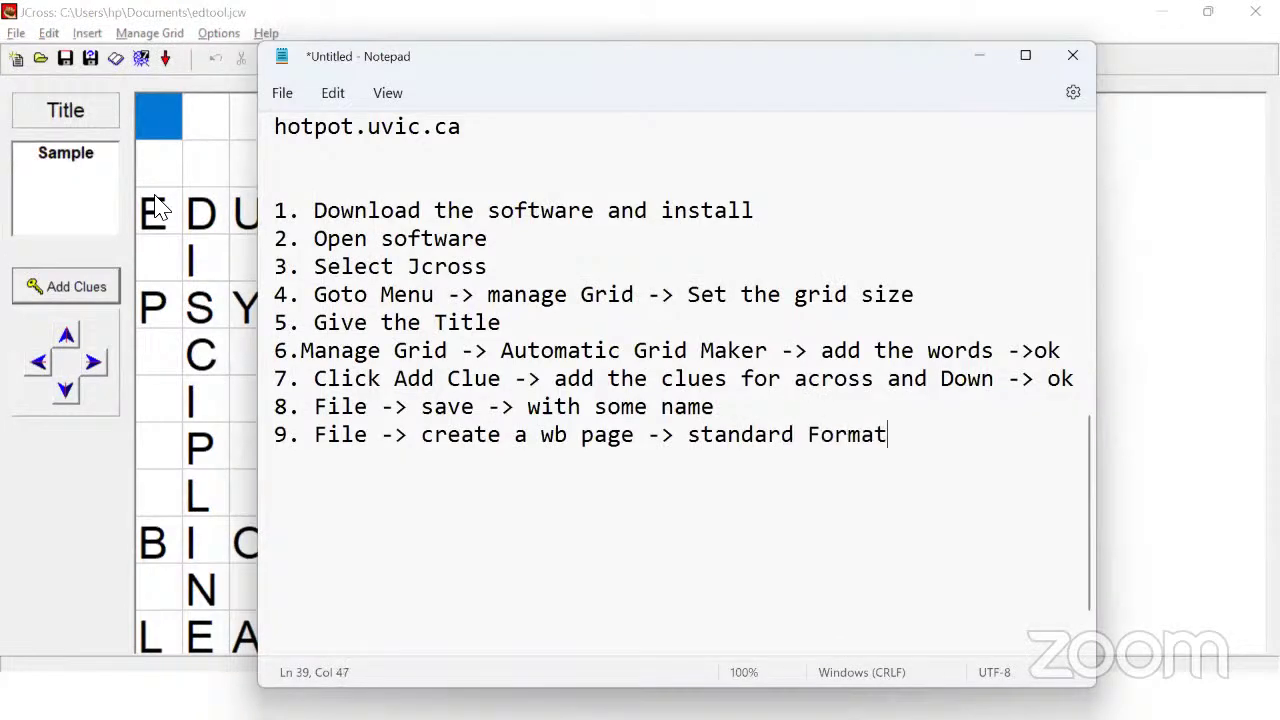
Export the crossword as a Standard Format web page saved as edtool
key("alt+Tab")
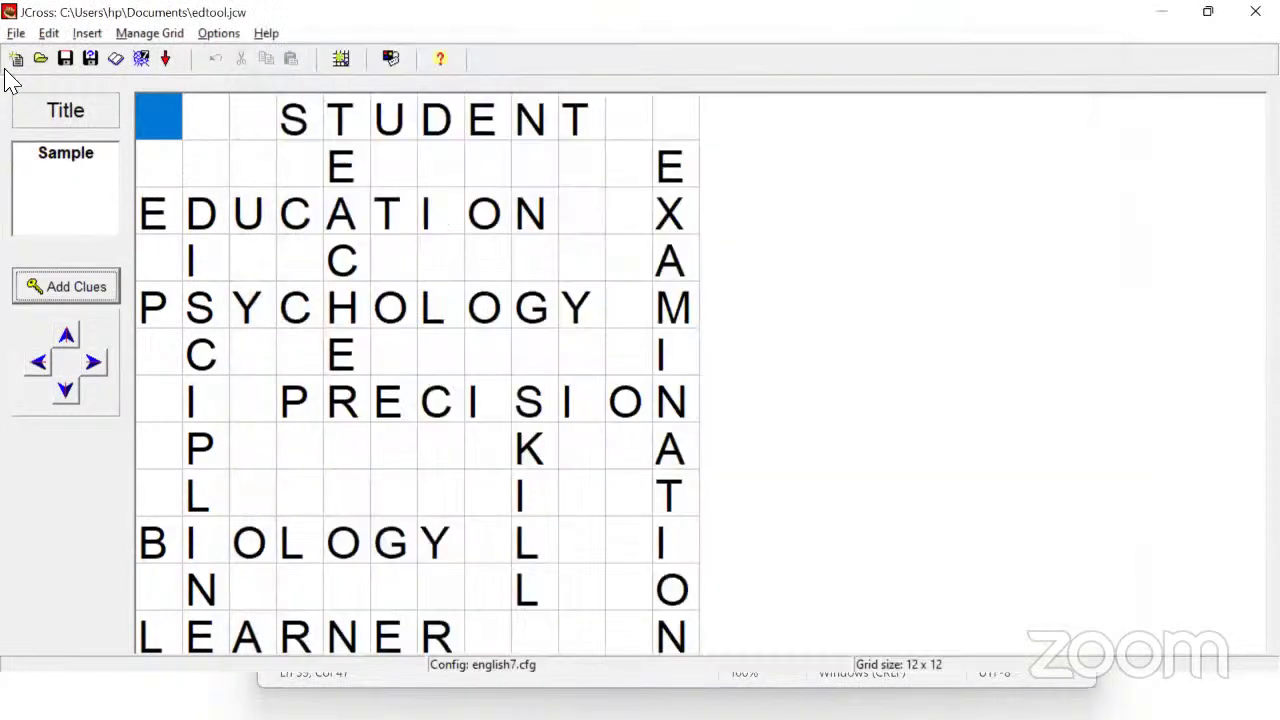
left_click(16, 33)
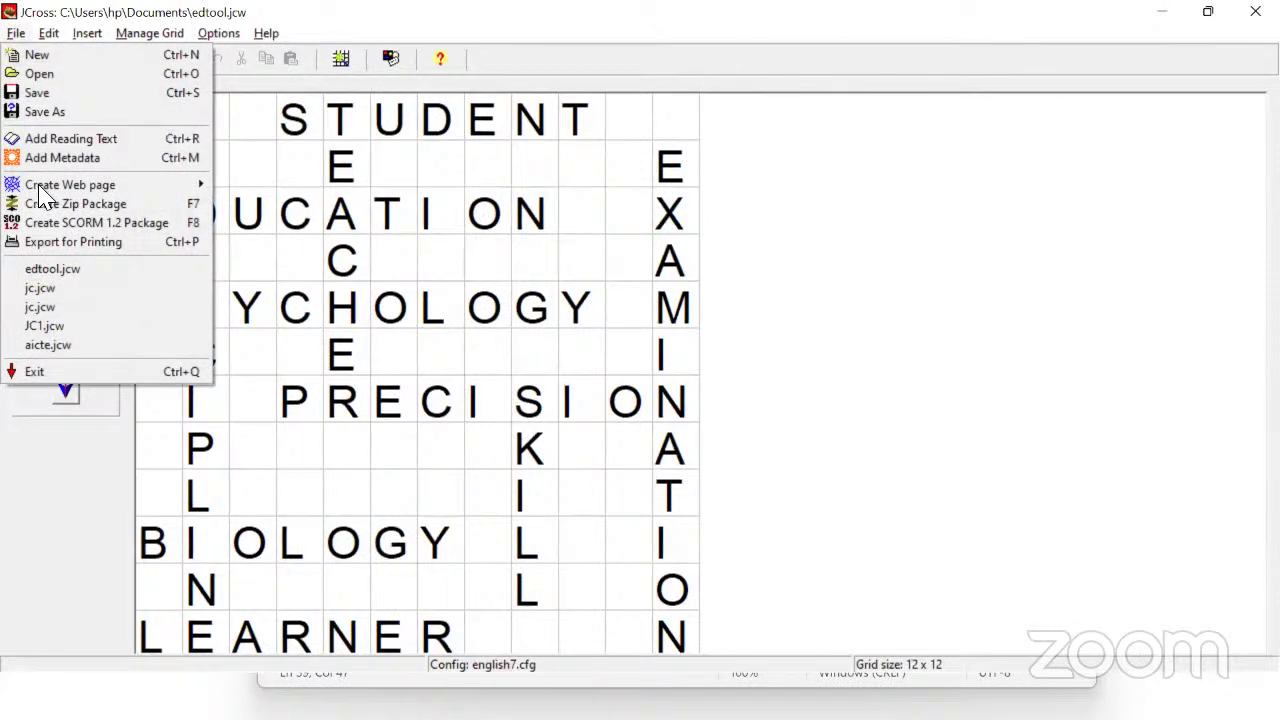
mouse_move(150, 185)
left_click(323, 188)
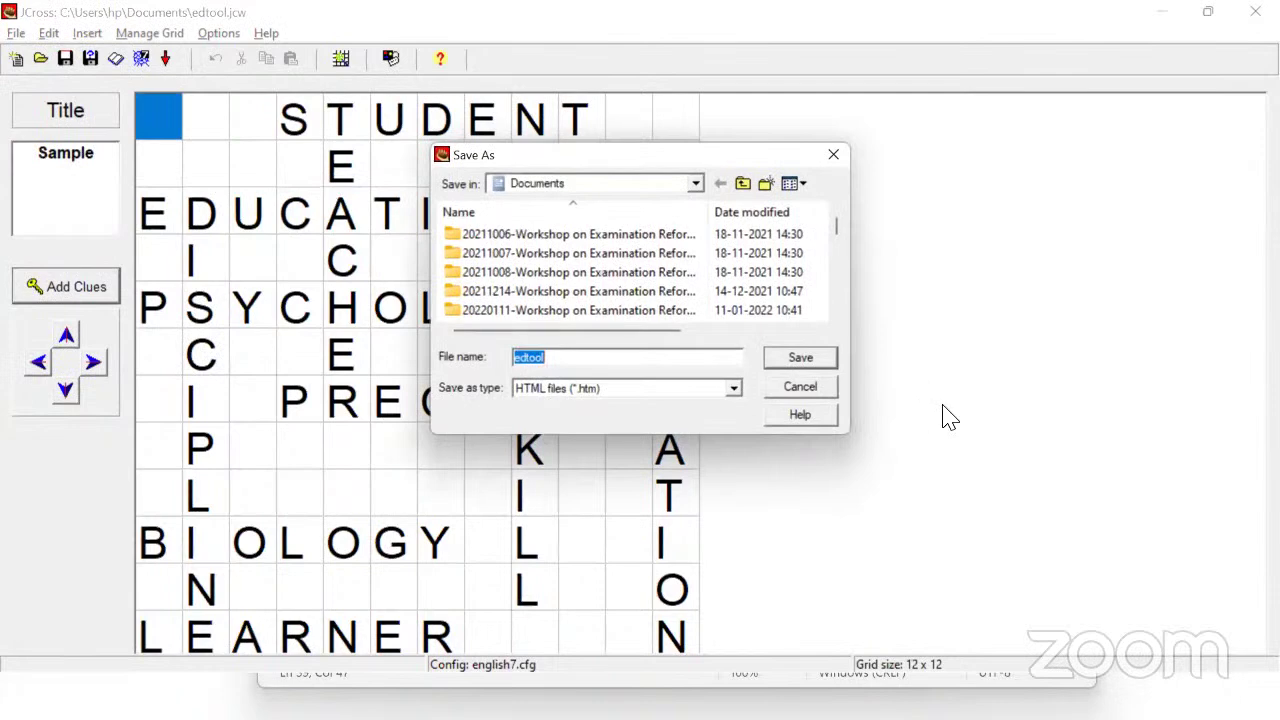
left_click(813, 362)
key("alt+Tab")
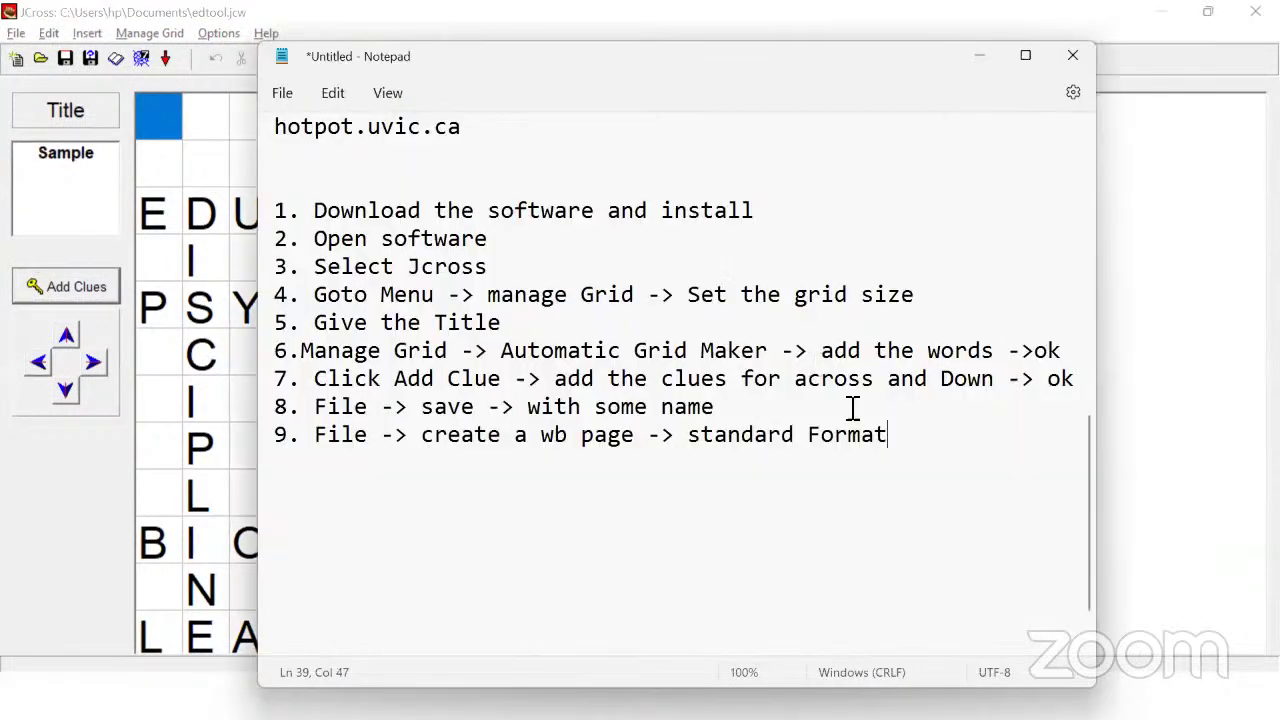
Finish step 9 with '-> give' and a new line 'the name of the file'
type("-> fo")
key("BackSpace")
key("BackSpace")
type("give")
key("Return")
type("the name of ")
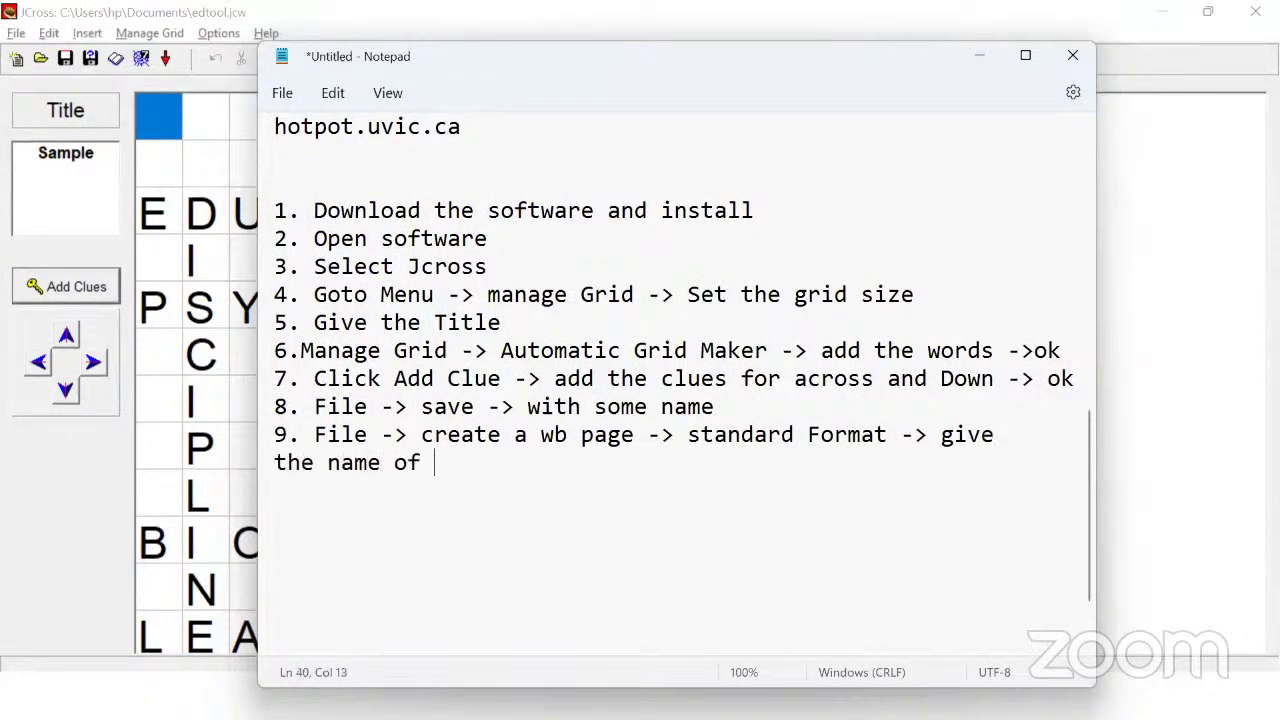
type("the file")
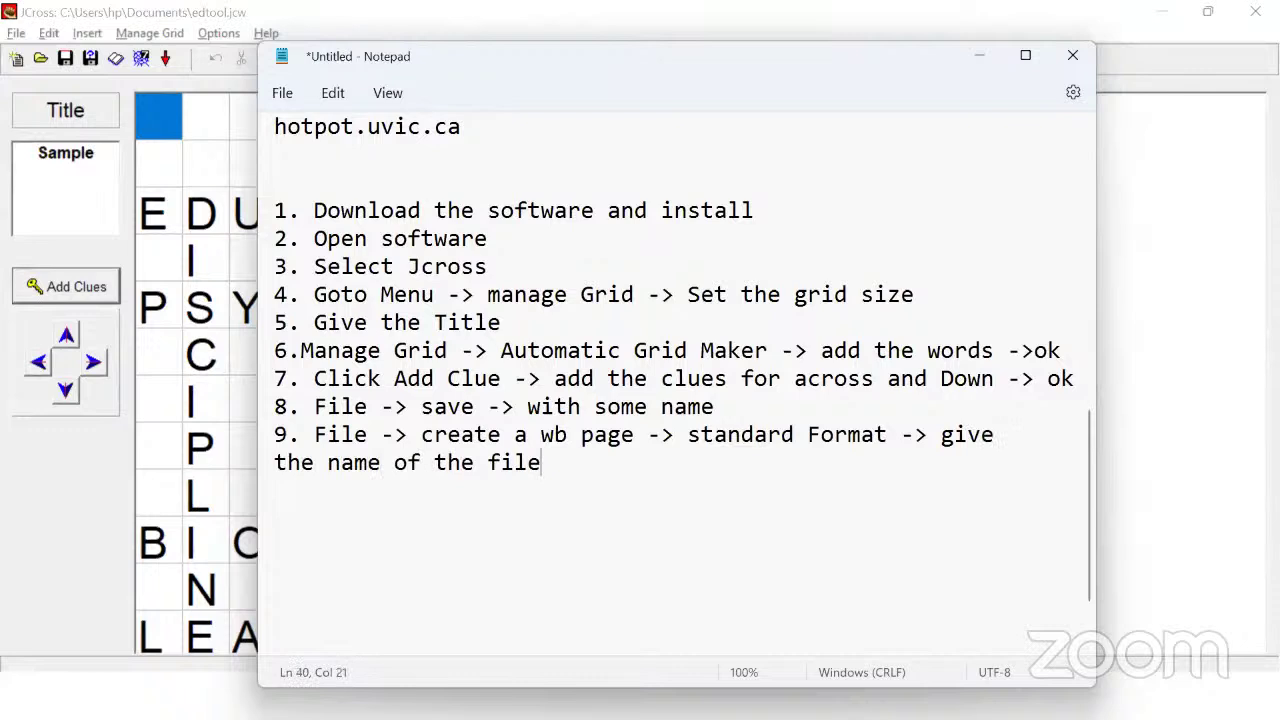
Add note step 10: 'Do you want to view in the browser -> Click that button'
key("Return")
type("10. Do you wnat")
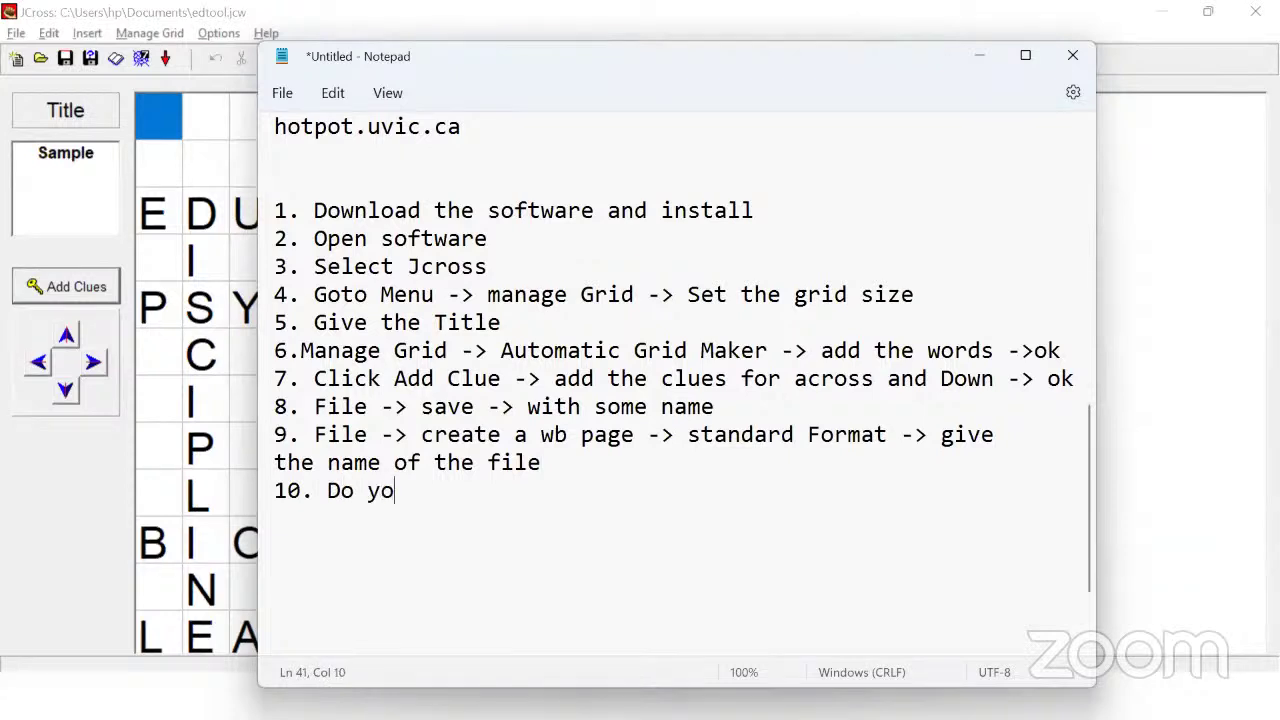
key("BackSpace")
key("BackSpace")
key("BackSpace")
type("ant to view in th")
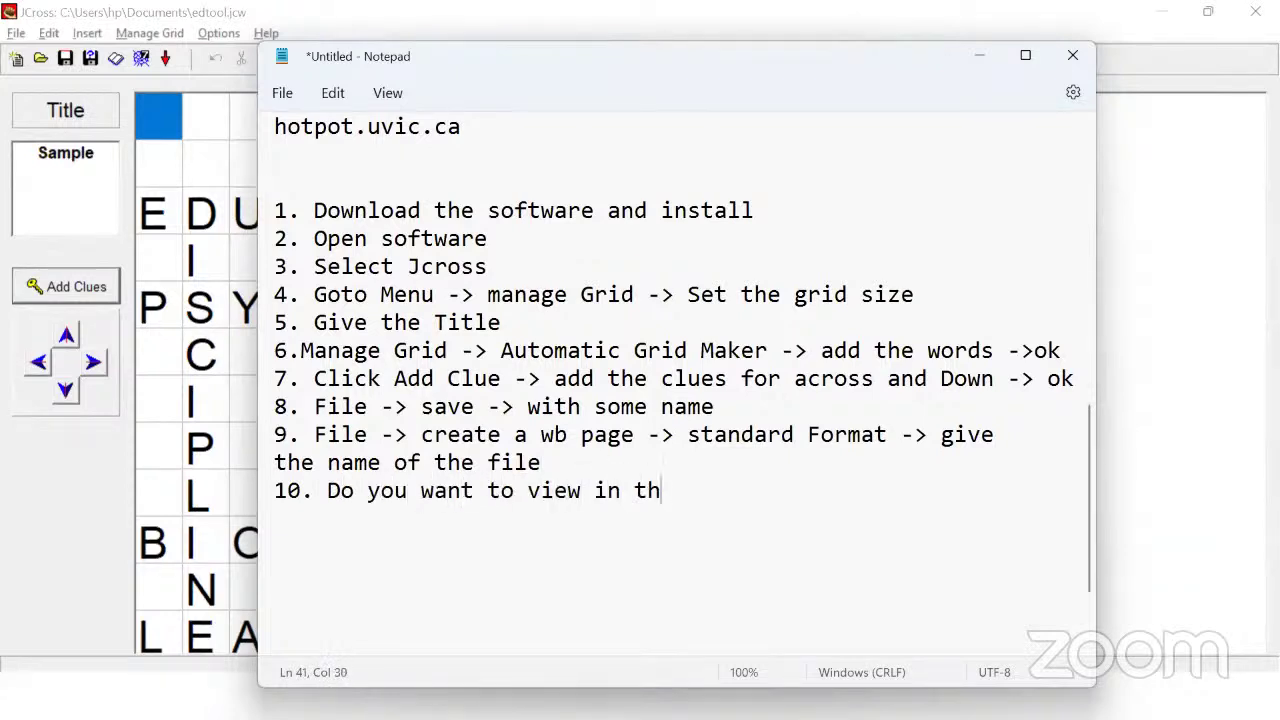
type("e browser")
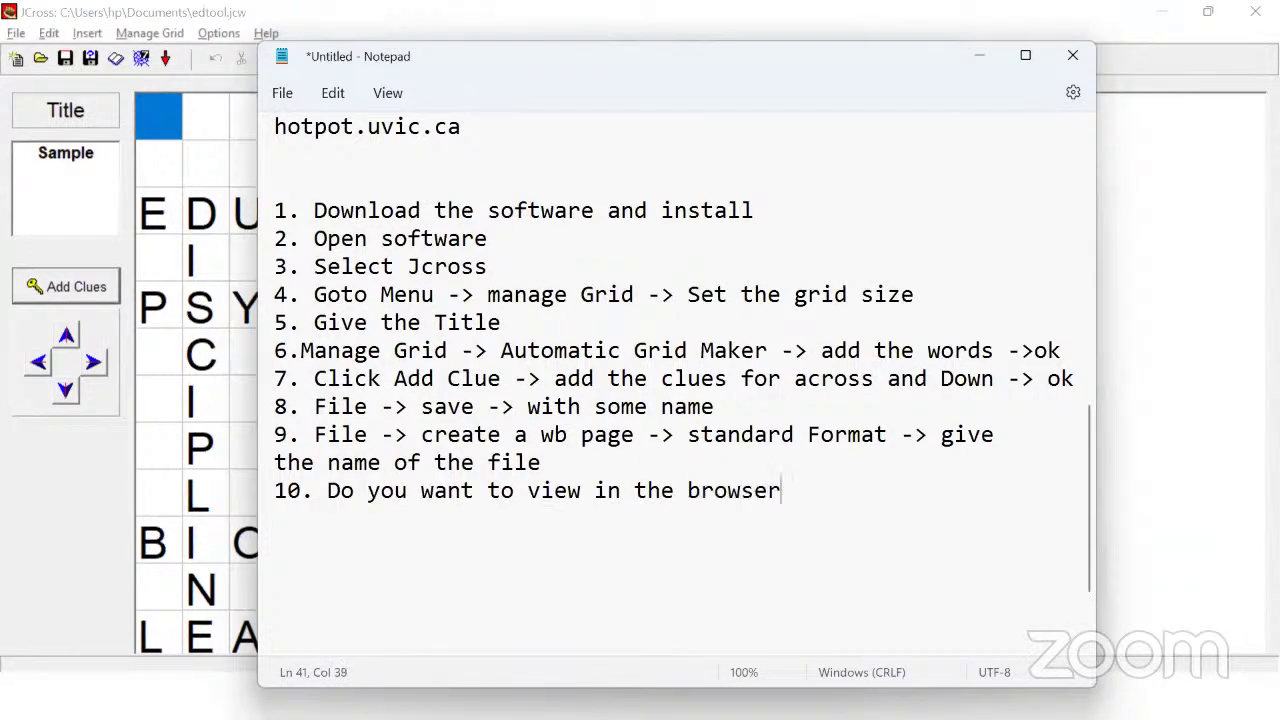
type(" -> U")
key("BackSpace")
type("Clikc")
key("BackSpace")
key("BackSpace")
type("cj")
key("BackSpace")
key("BackSpace")
type("k that button")
key("Return")
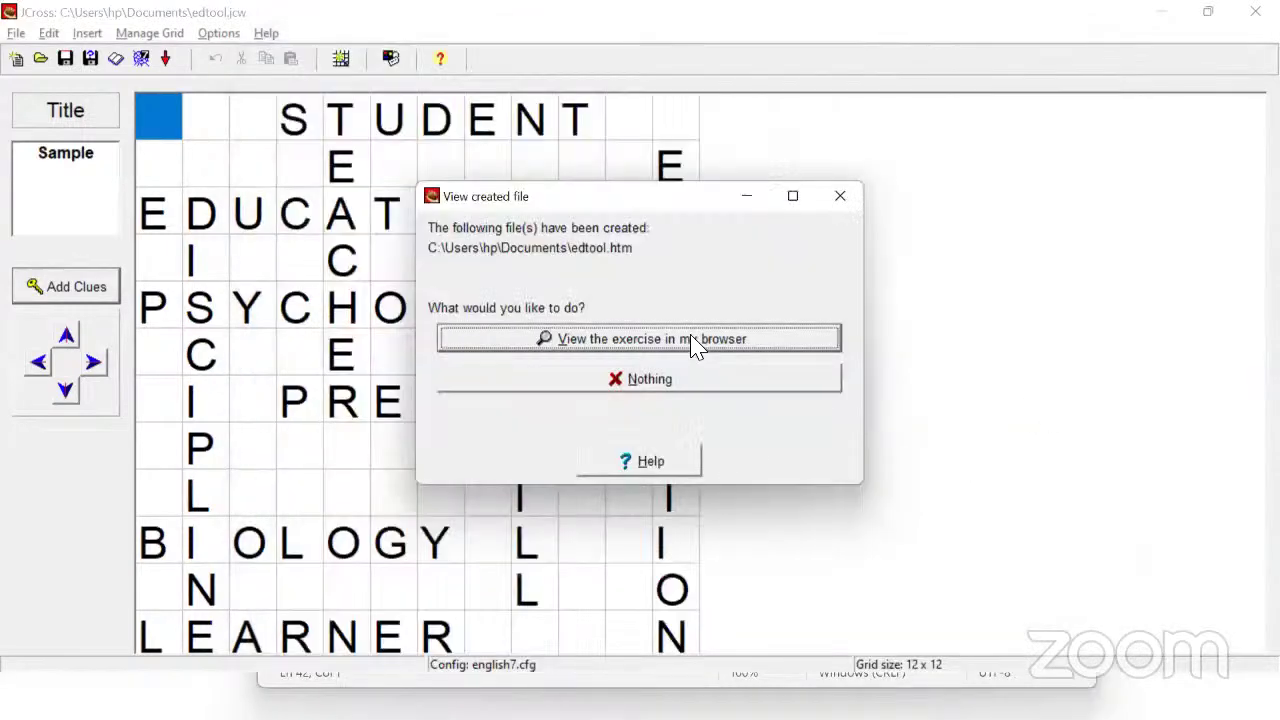
Open the exported crossword in the browser and show the clues for 1 Across and 2 Down
left_click(694, 346)
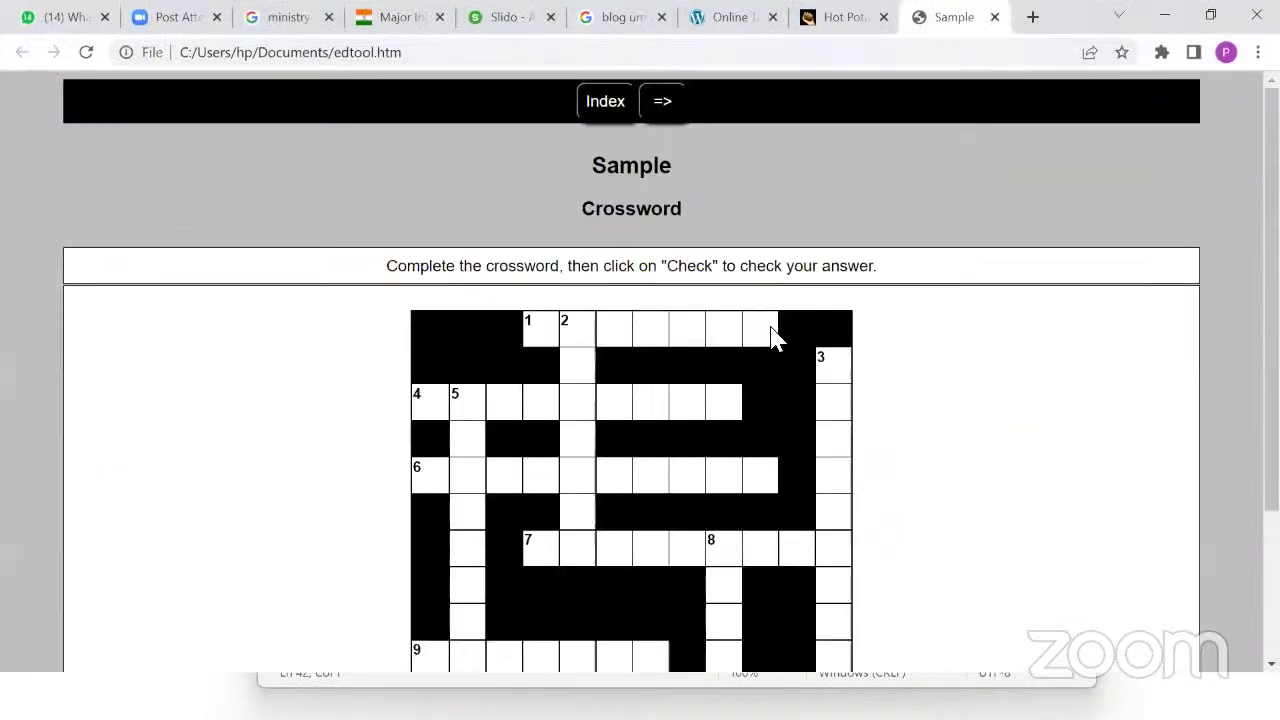
scroll(1020, 354, "down", 3)
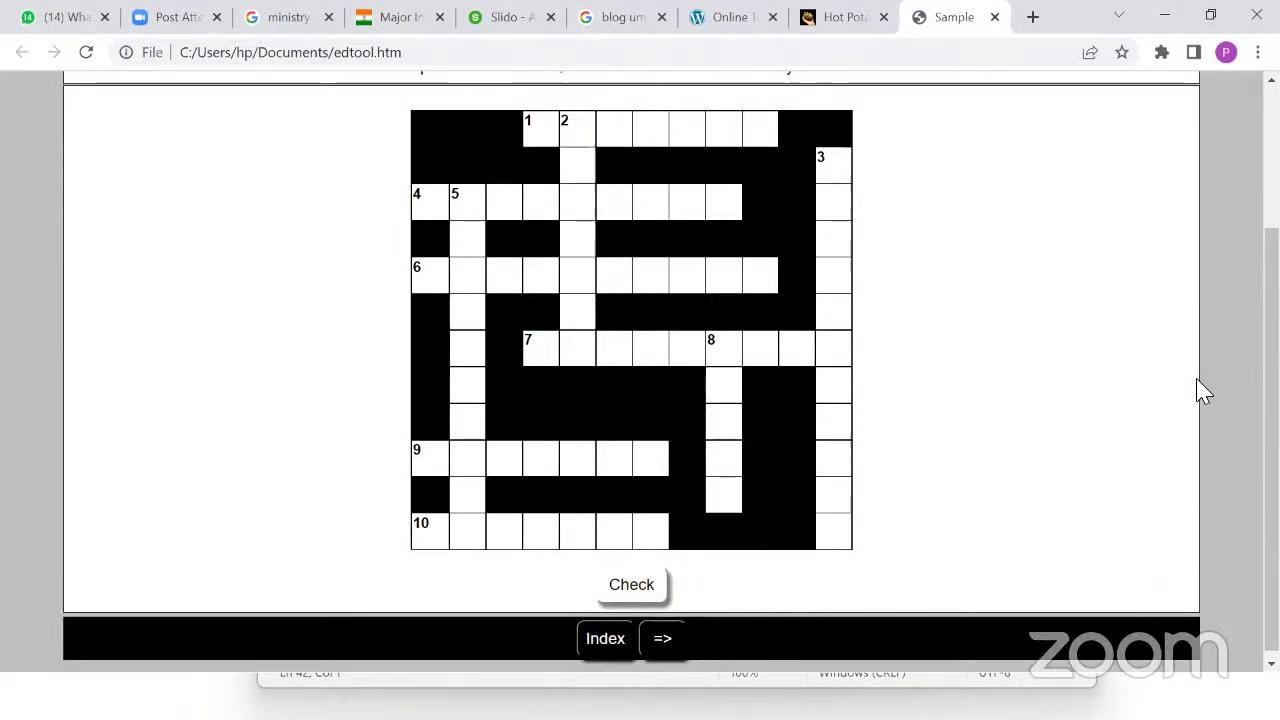
scroll(1200, 391, "up", 2)
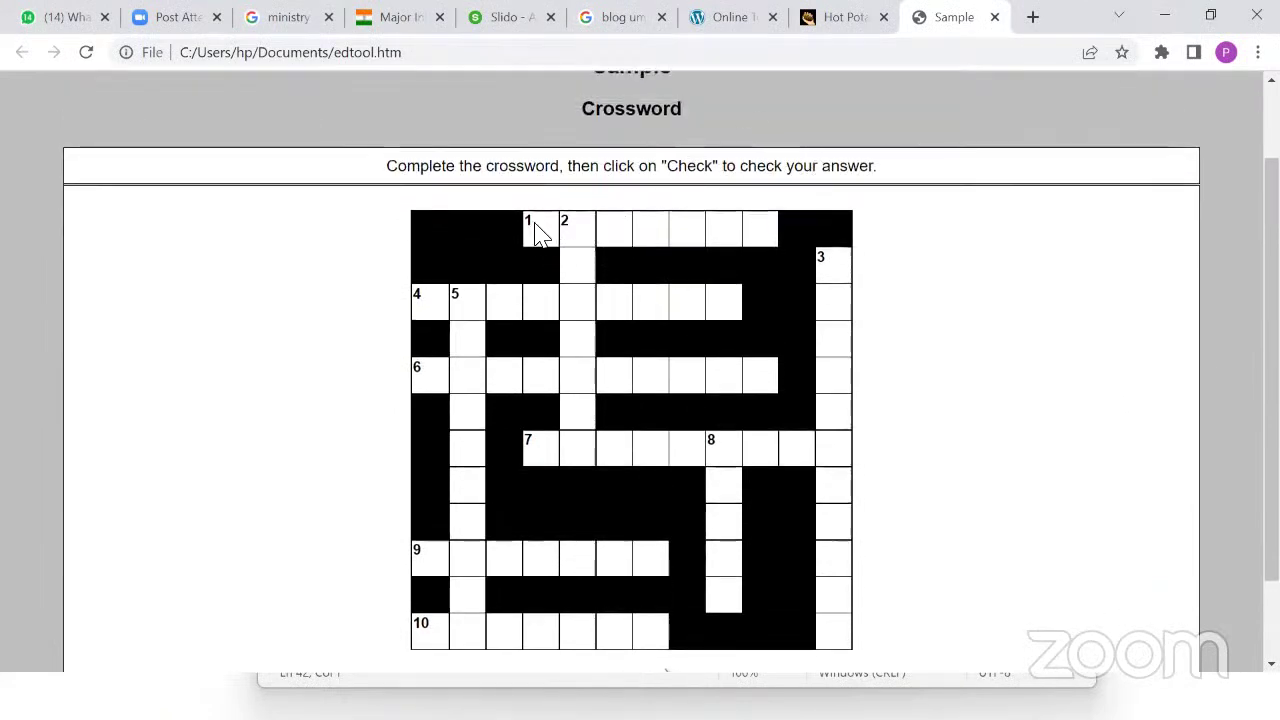
left_click(540, 232)
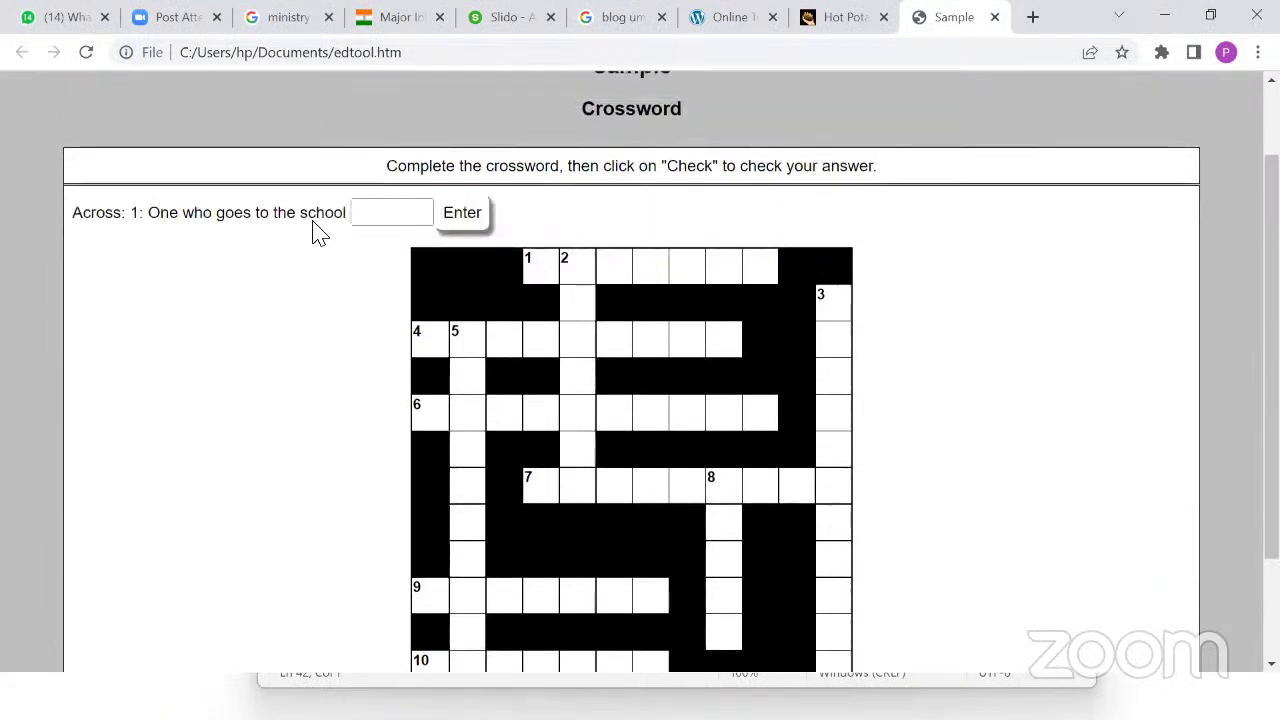
left_click(578, 273)
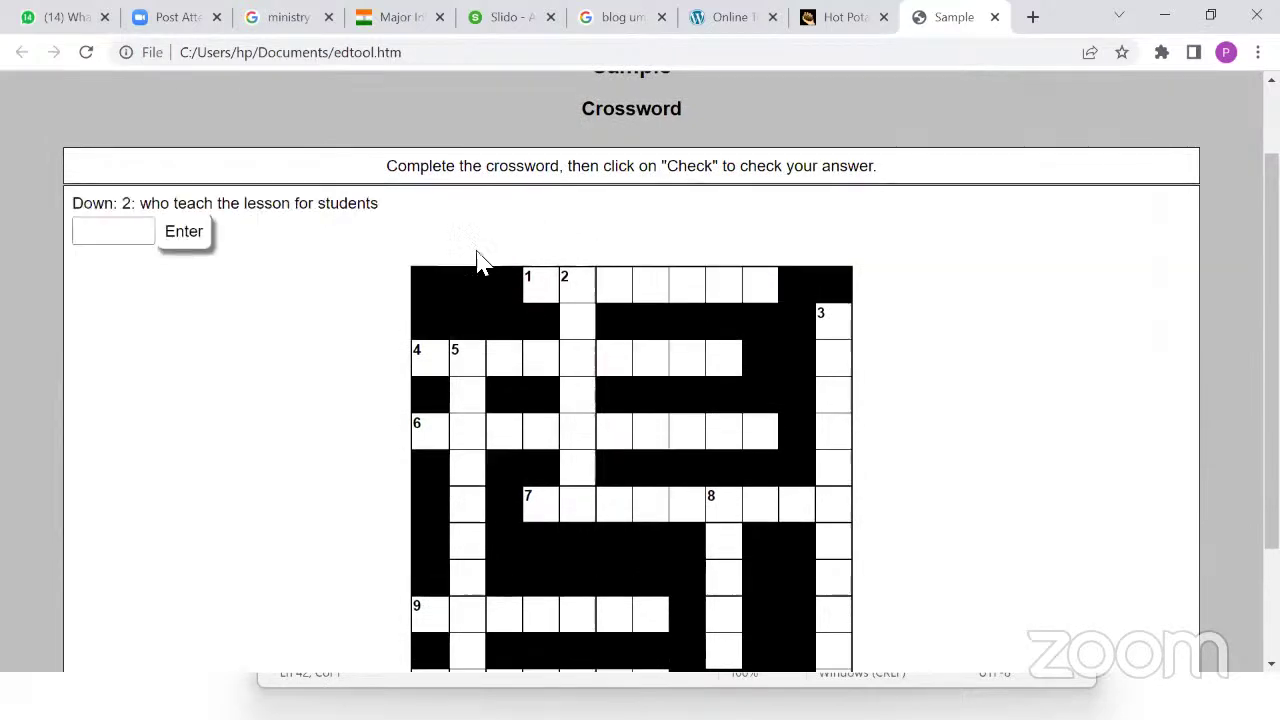
left_click(94, 231)
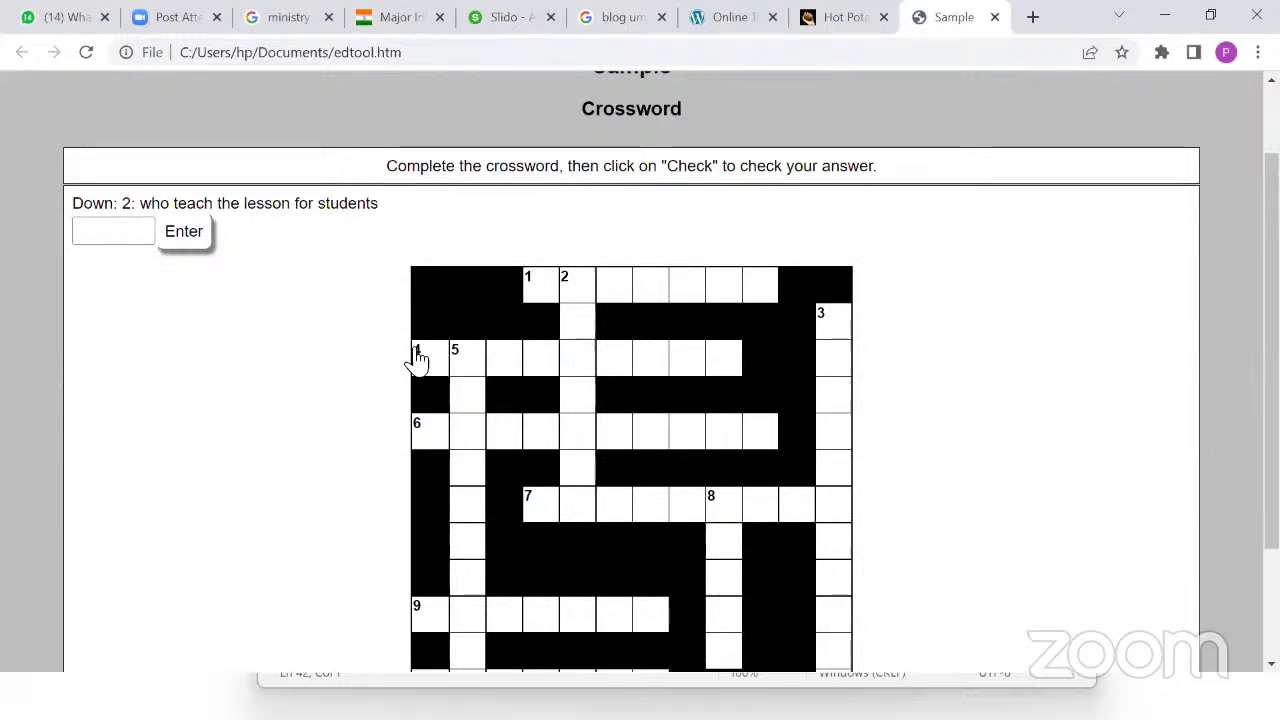
Preview the clues for 4 Across, 5 Down, 7 Across, 6 Across and 9 Across
scroll(562, 352, "down", 1)
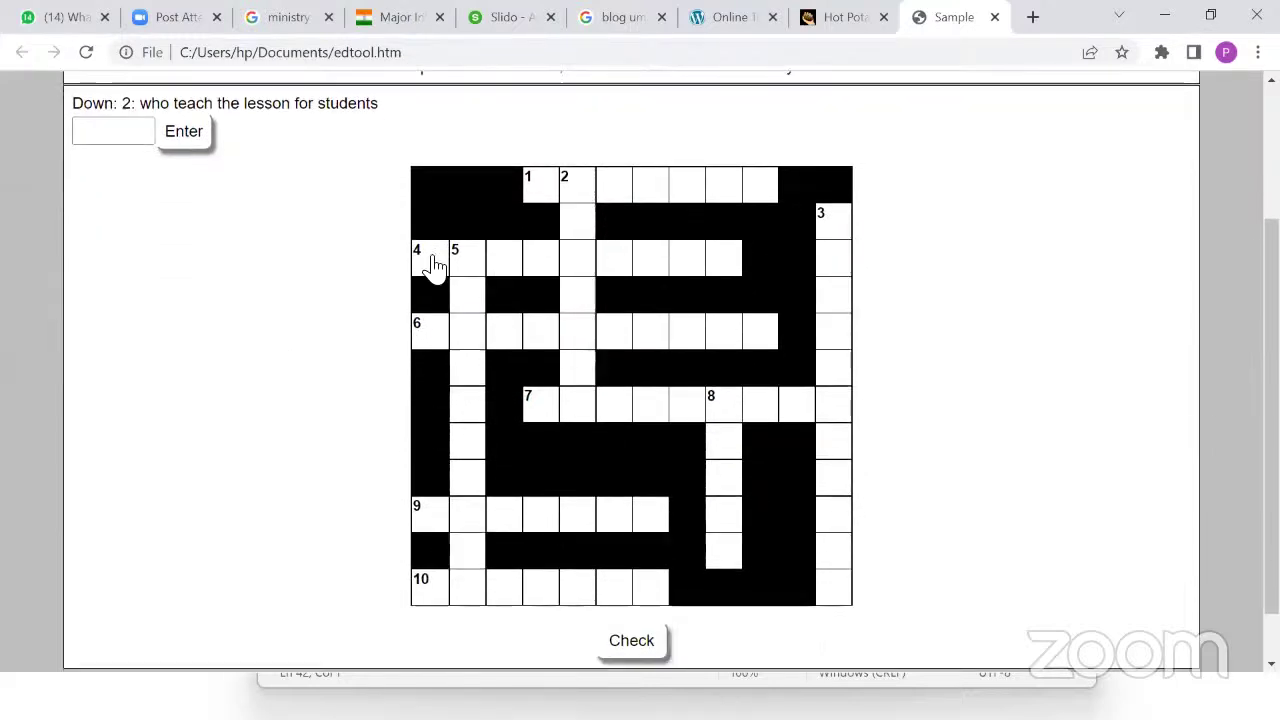
left_click(433, 265)
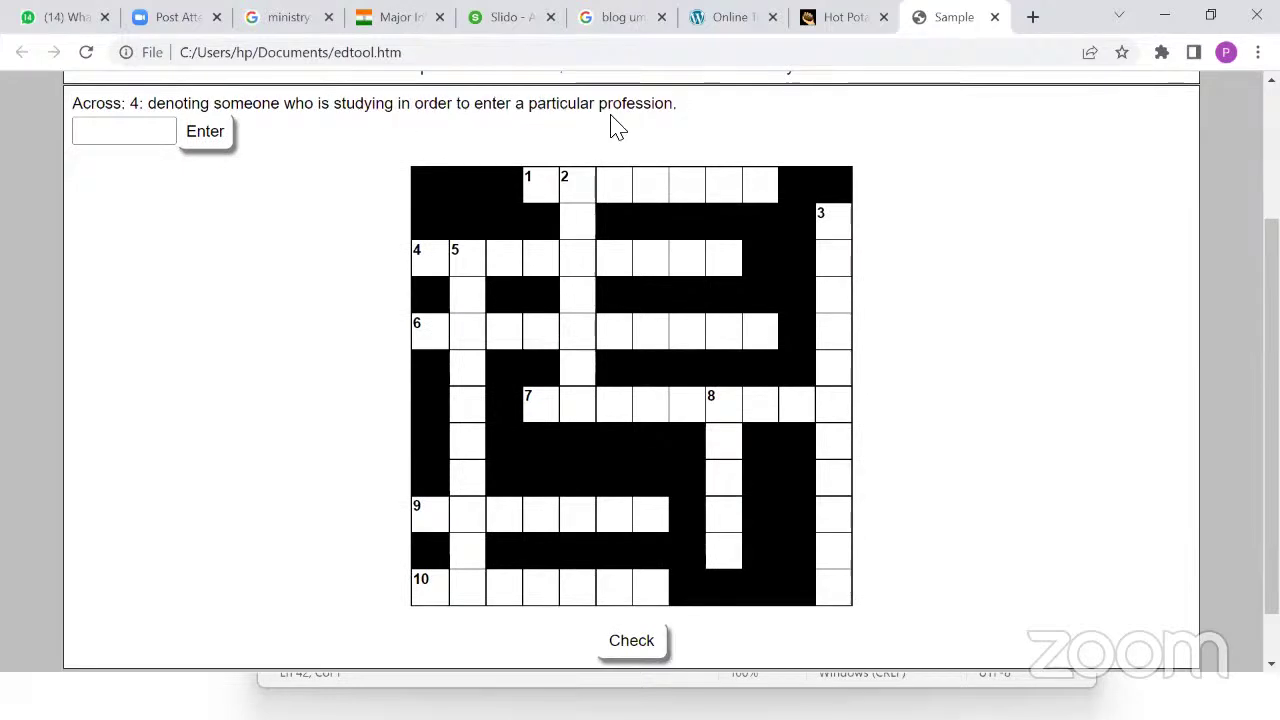
left_click(474, 264)
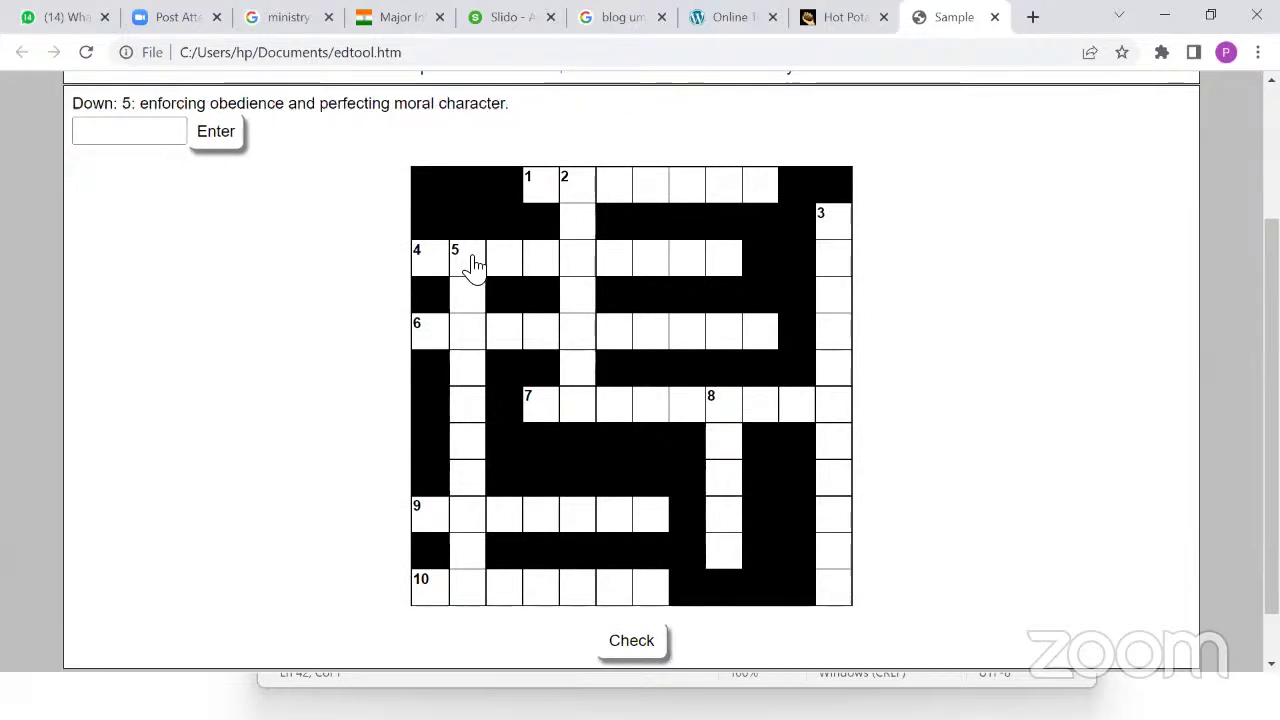
left_click(543, 409)
left_click(429, 338)
left_click(432, 521)
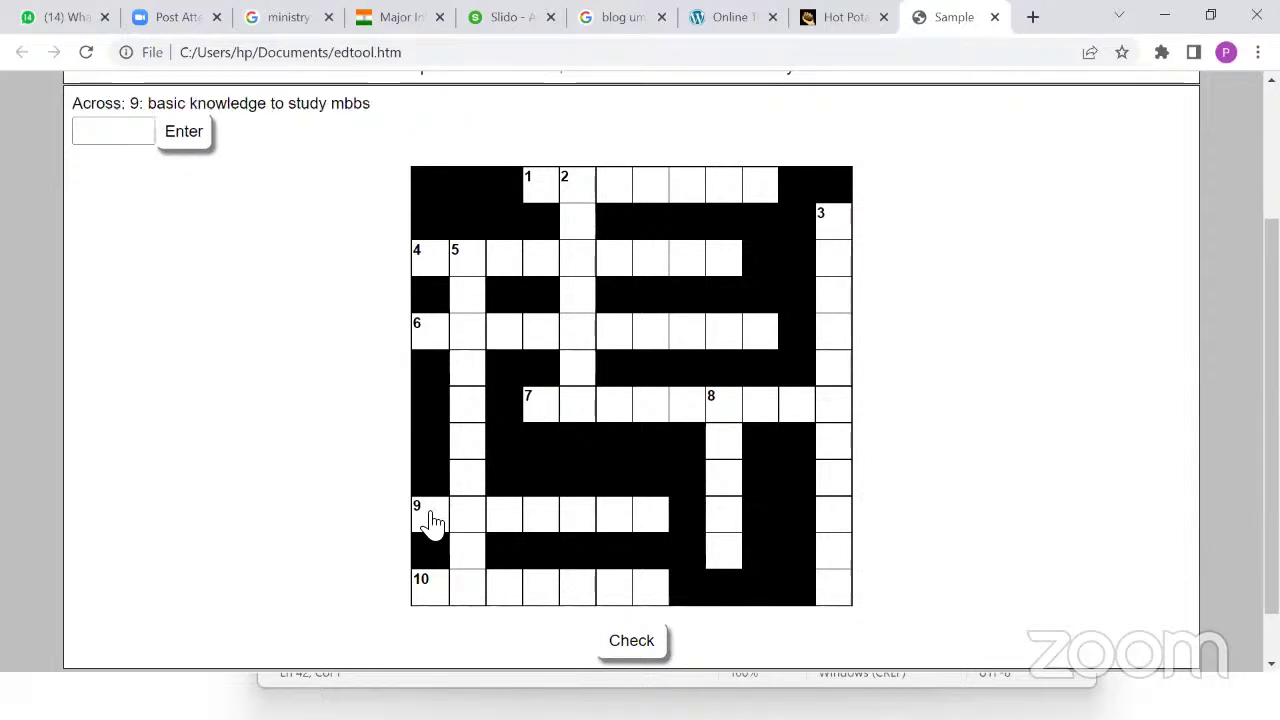
scroll(432, 521, "up", 2)
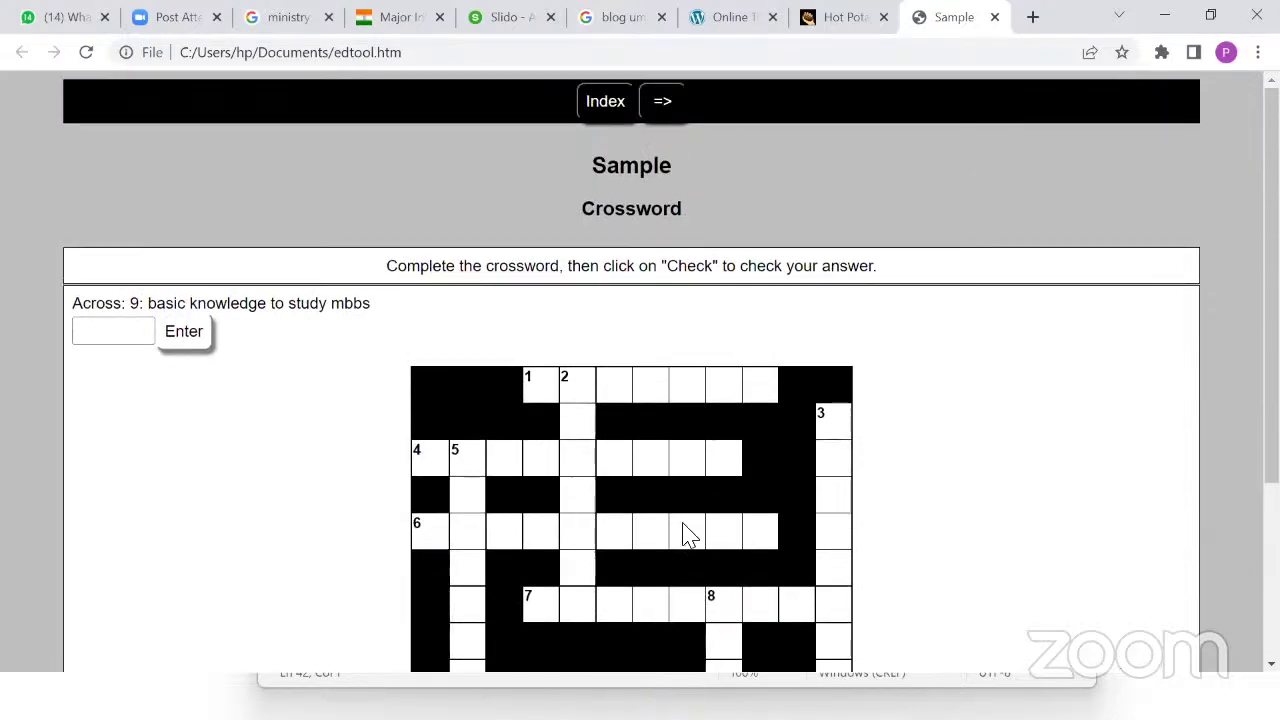
scroll(917, 549, "down", 2)
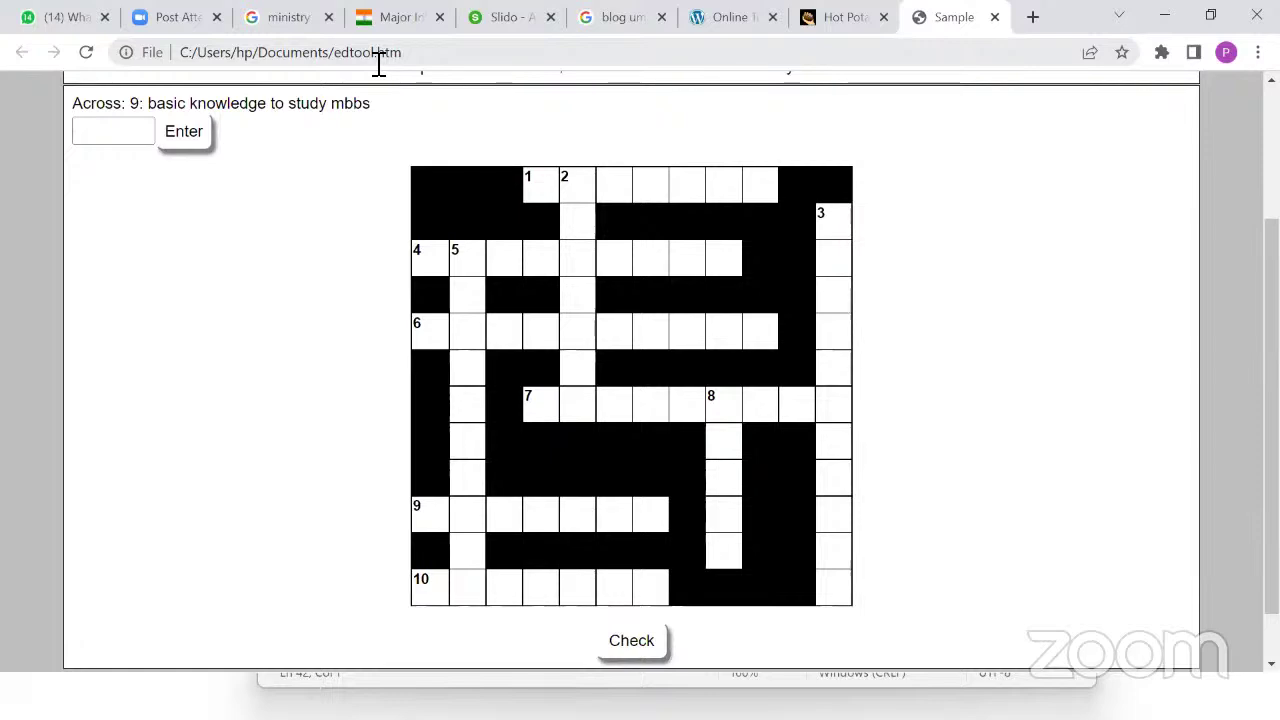
scroll(815, 304, "down", 1)
scroll(1010, 370, "up", 2)
scroll(1010, 370, "up", 1)
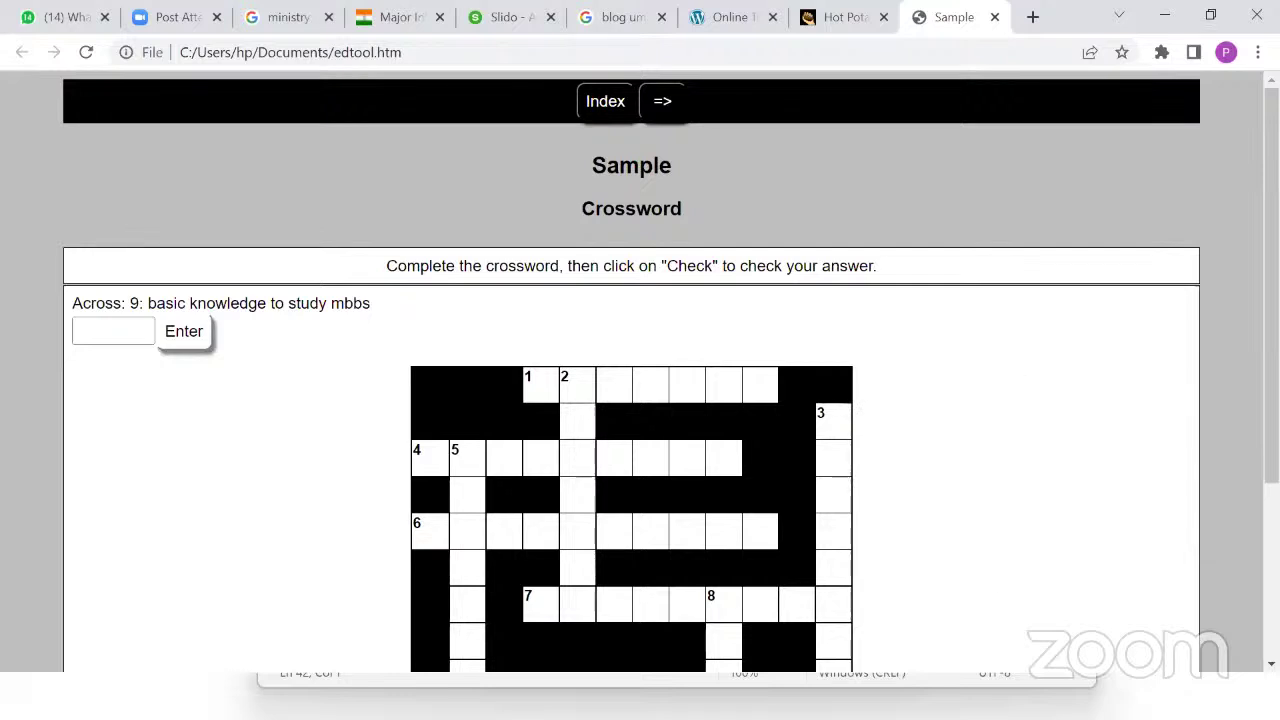
key("alt+Tab")
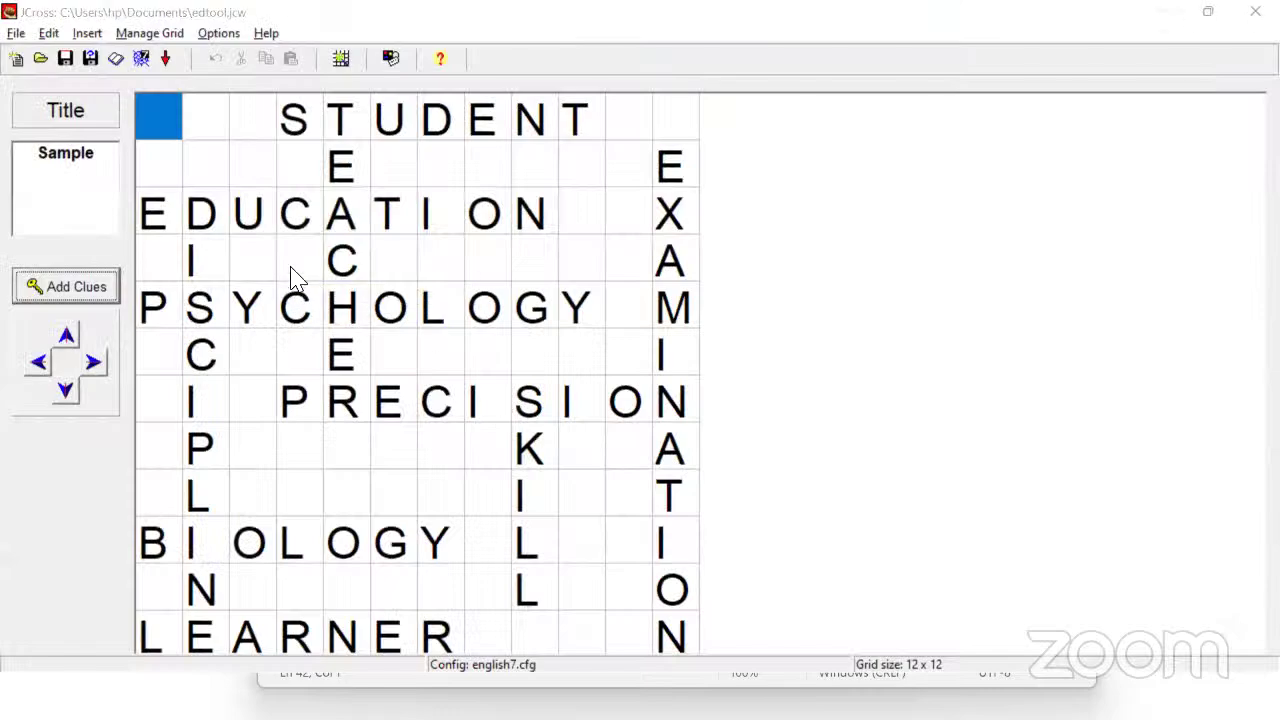
Add note step 11: 'for paper pencil -> File -> export for printing'
key("alt+Tab")
key("alt+Tab")
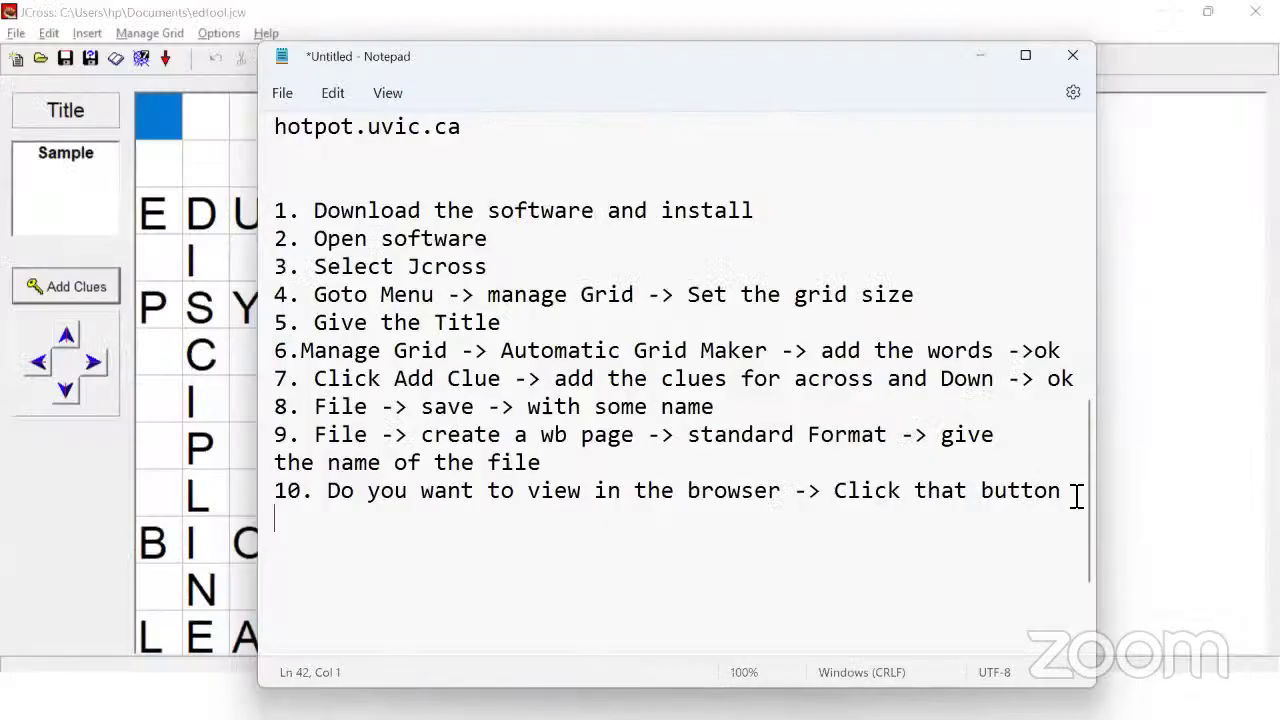
left_click(1074, 493)
key("ctrl+End")
key("BackSpace")
type("11. for paper pence")
key("BackSpace")
type("il -> f")
key("BackSpace")
key("BackSpace")
key("BackSpace")
key("BackSpace")
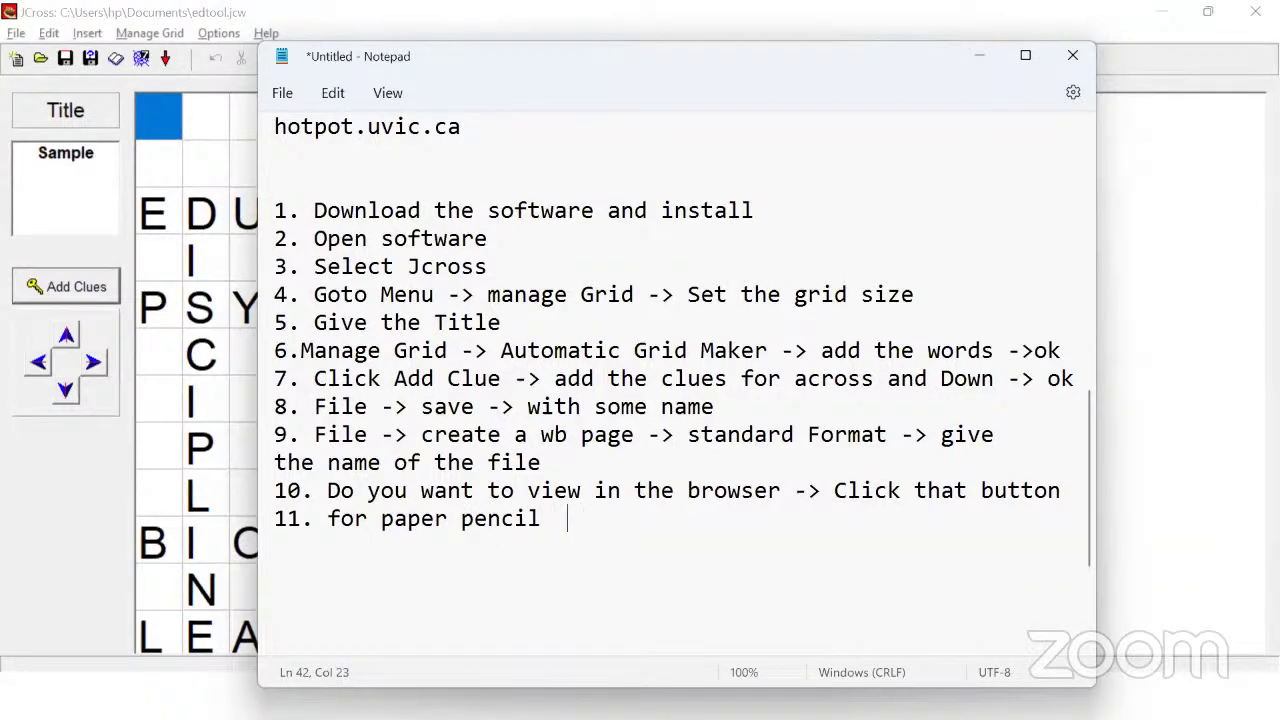
type("File ->")
left_click(16, 33)
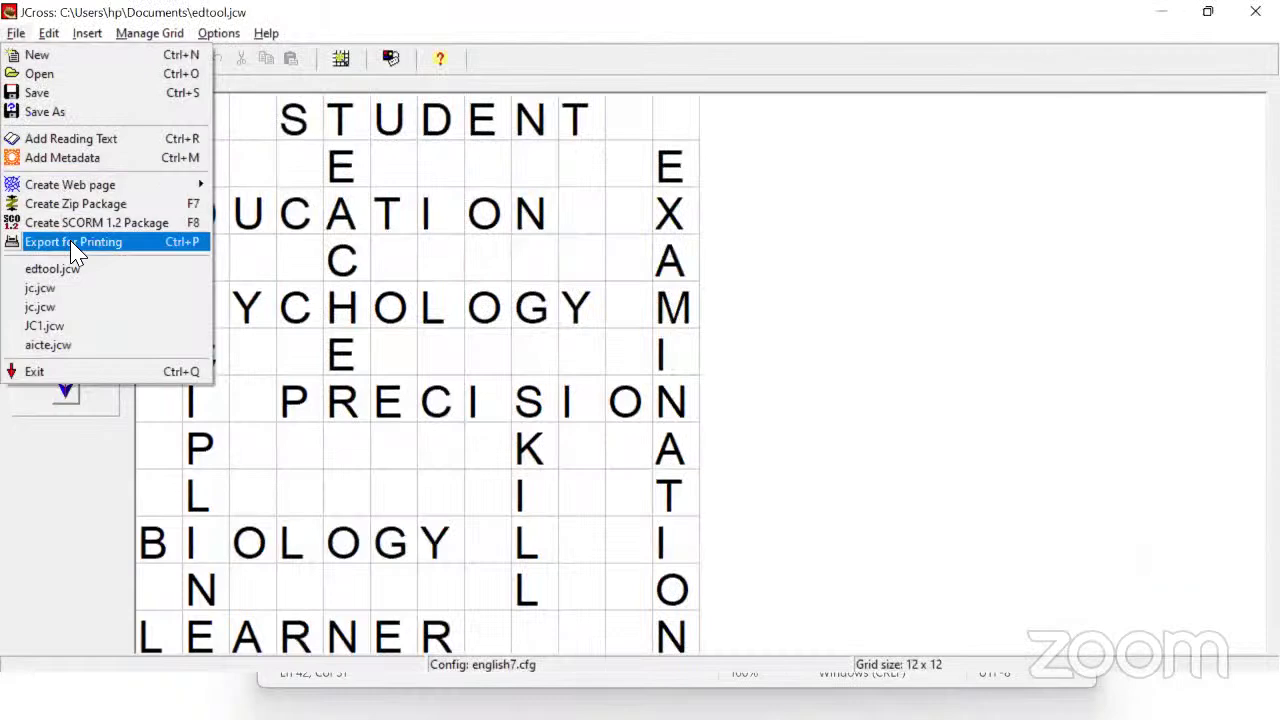
key("alt+Tab")
type("ex")
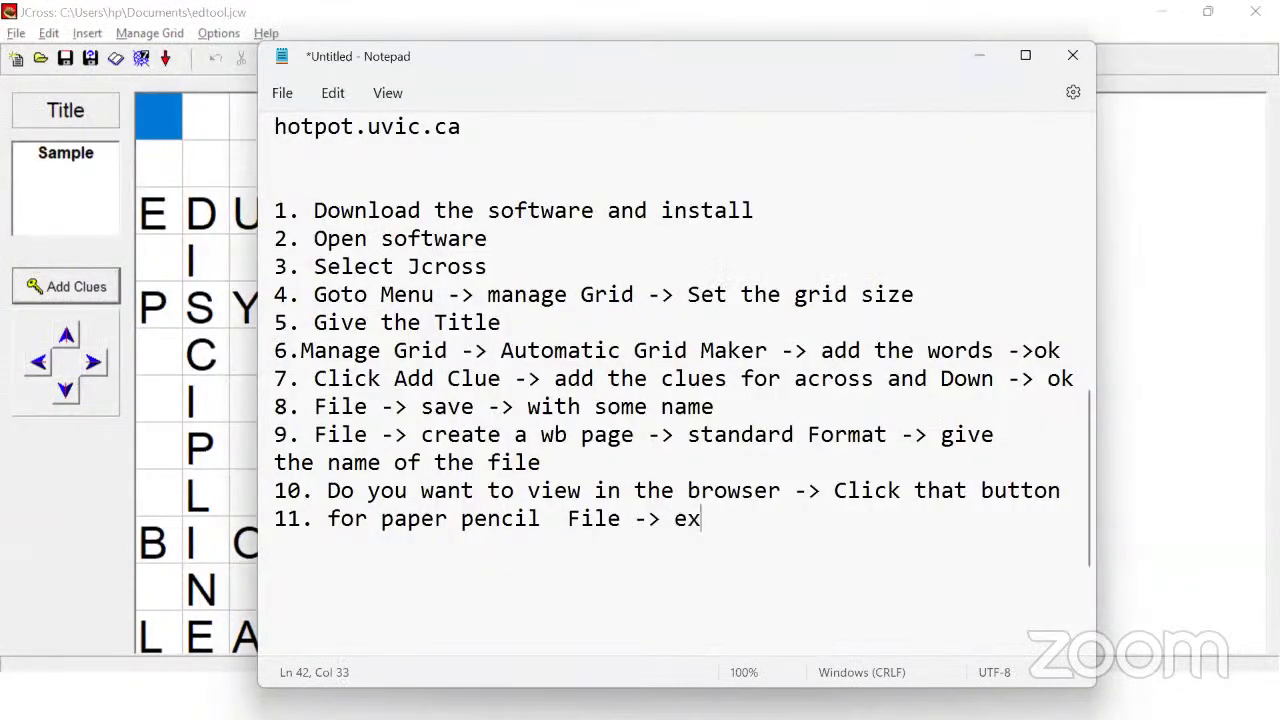
type("port for printing")
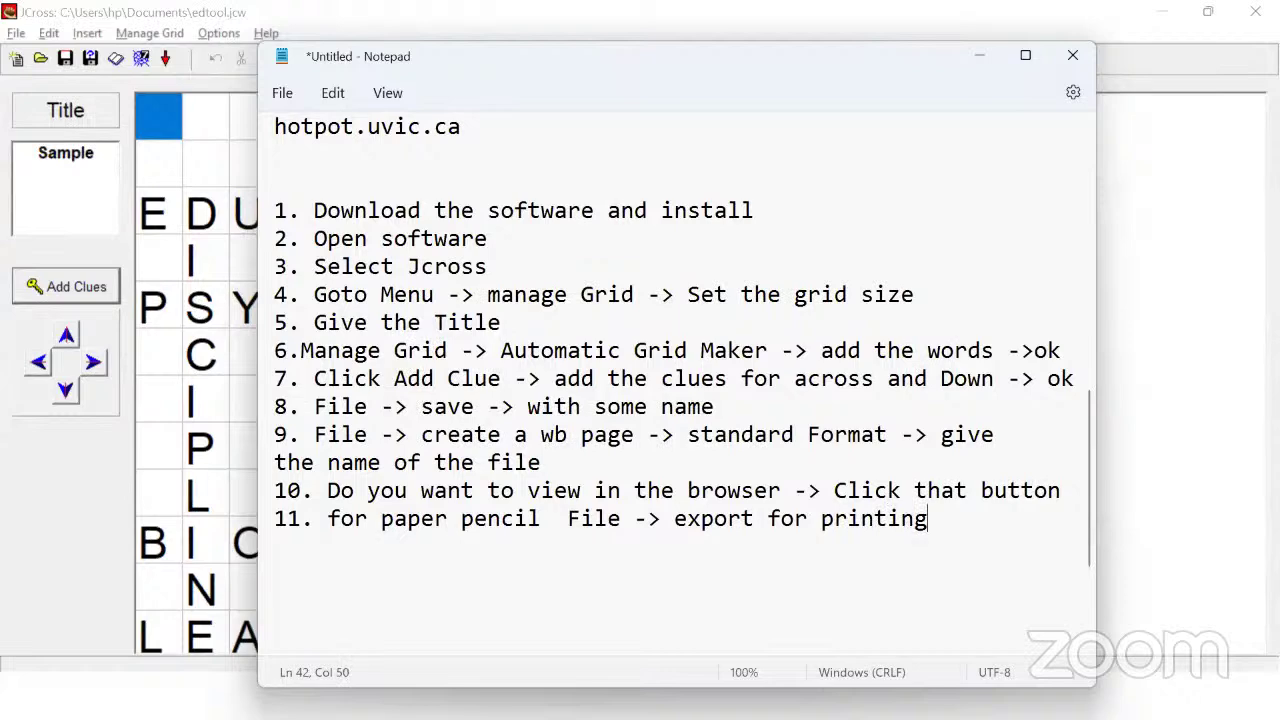
key("Return")
Export the crossword from JCross as a printable page
key("alt+Tab")
left_click(16, 33)
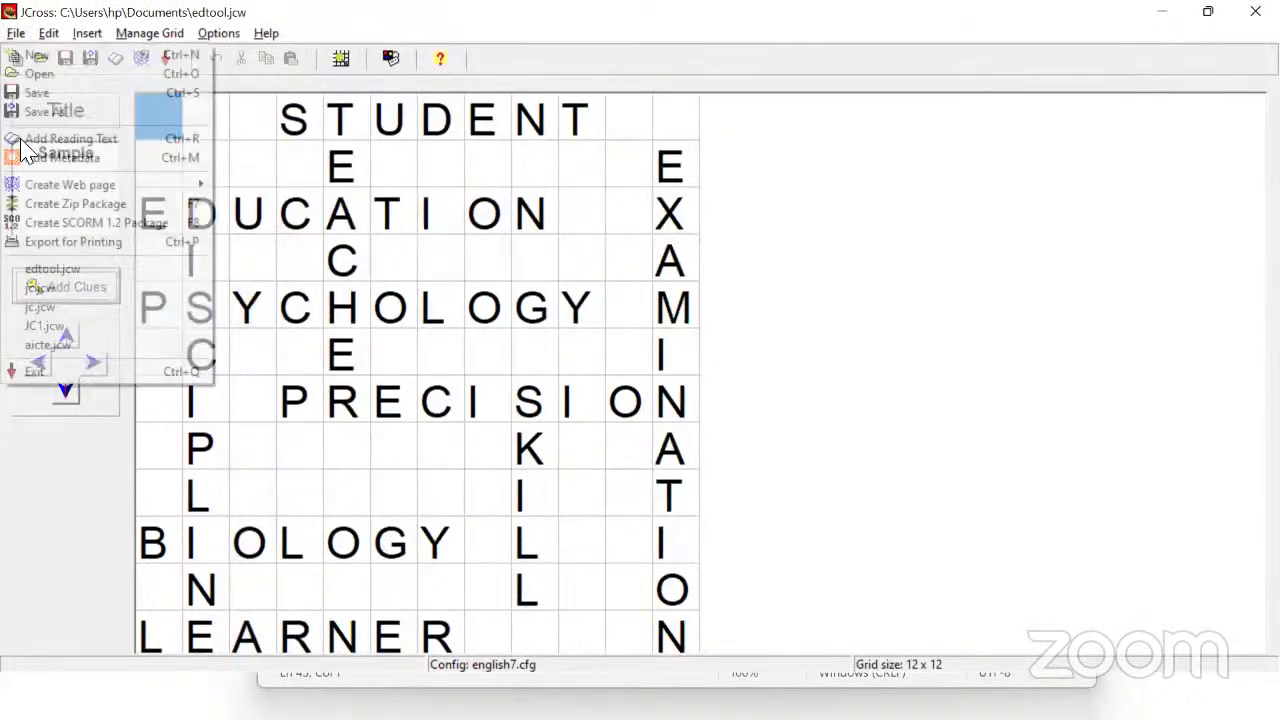
left_click(40, 252)
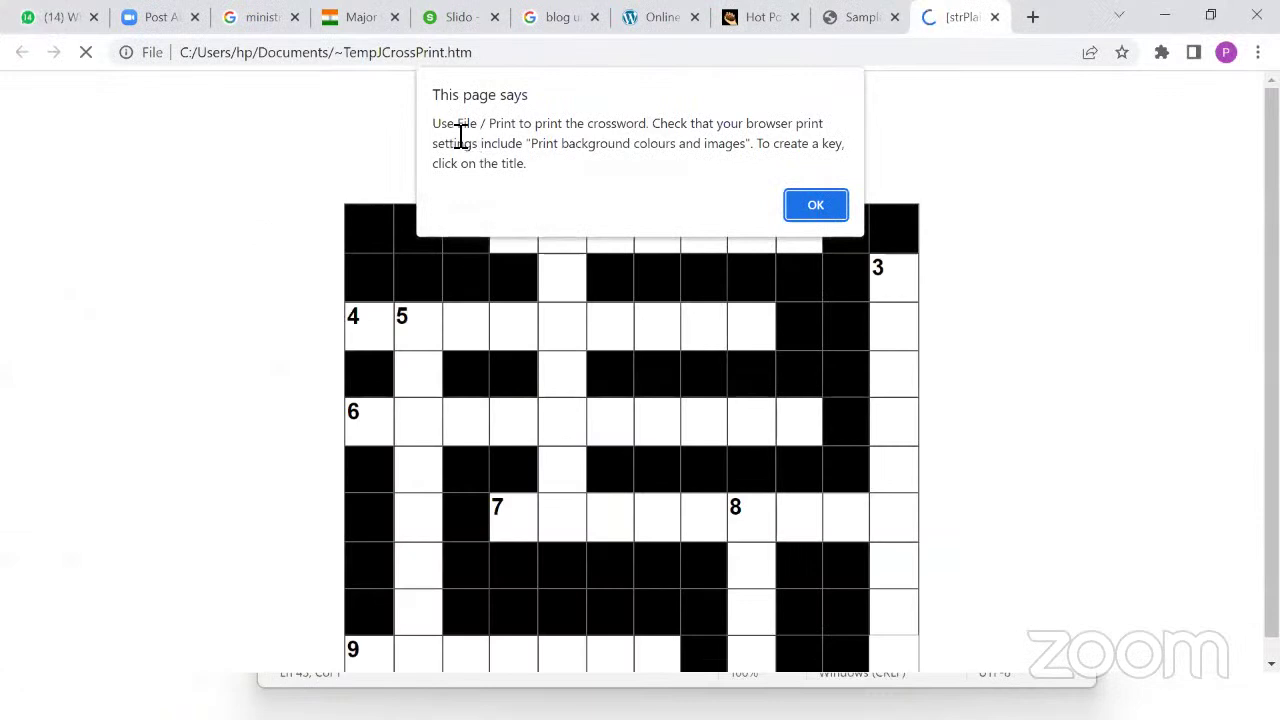
Dismiss the printing alert, review the printable Sample crossword and its clues, then open print settings
left_click(818, 208)
scroll(723, 331, "down", 4)
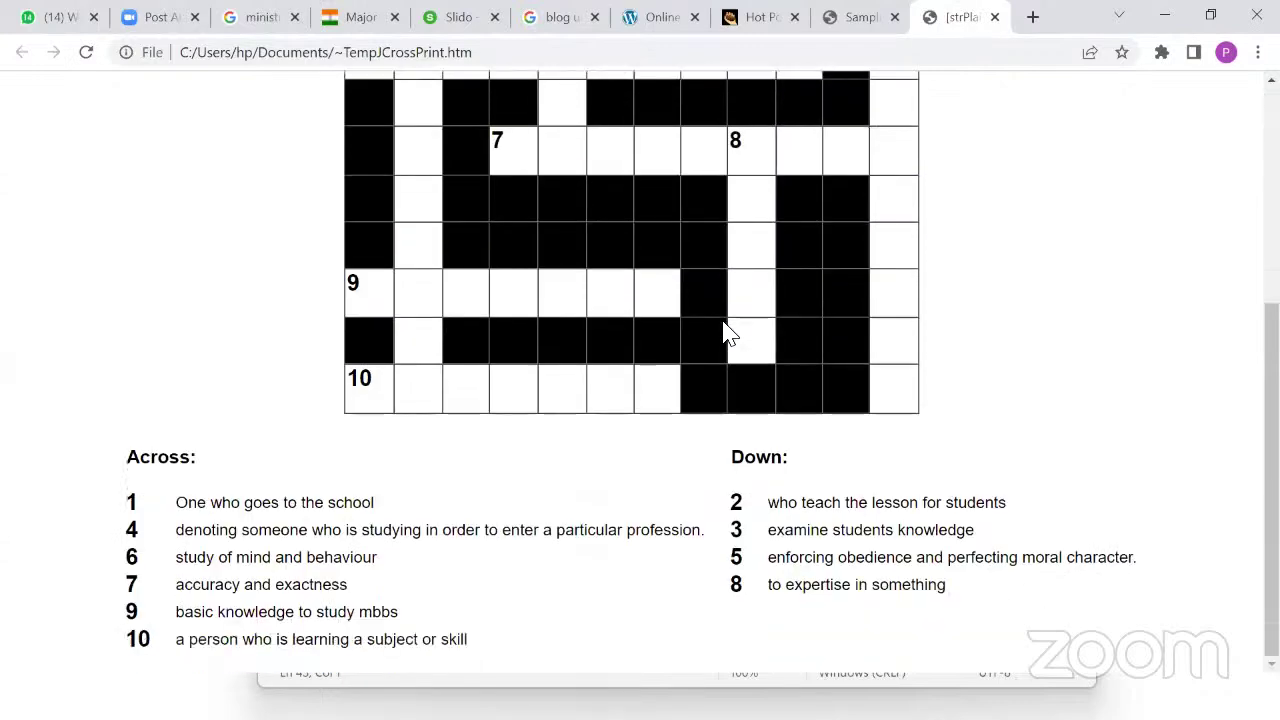
scroll(728, 335, "up", 2)
scroll(186, 486, "down", 2)
scroll(463, 563, "up", 4)
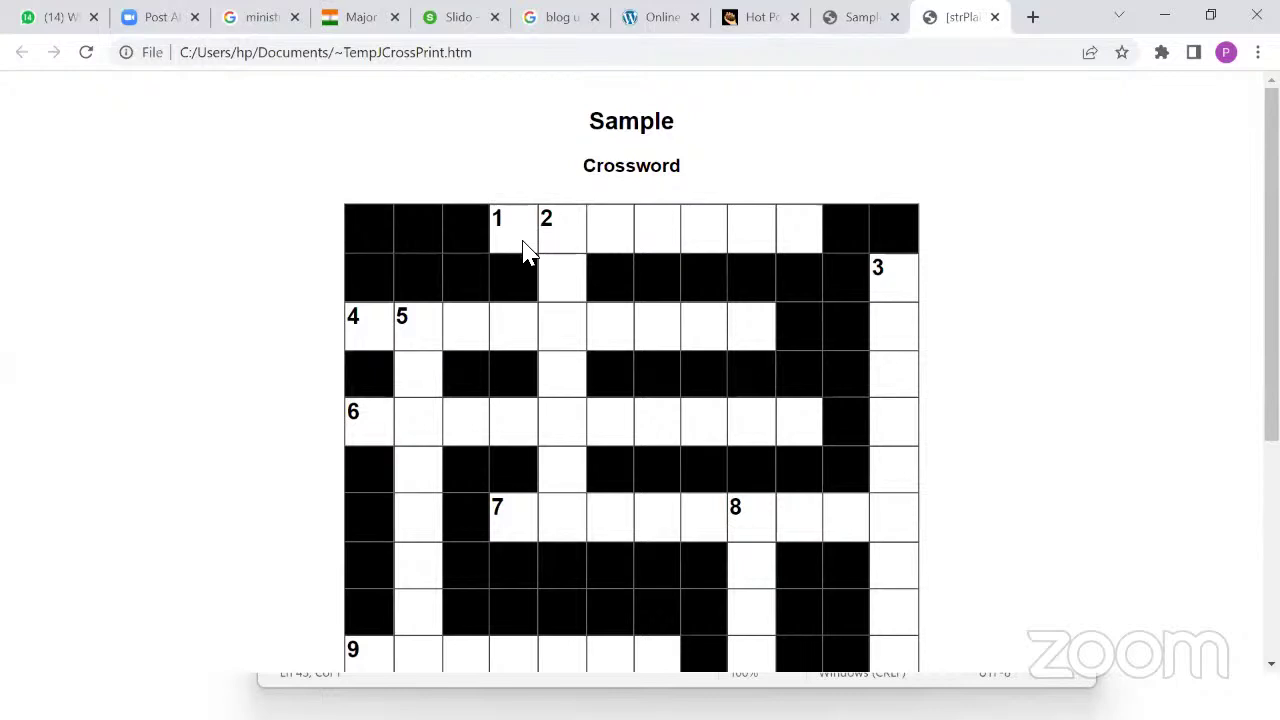
scroll(527, 254, "down", 2)
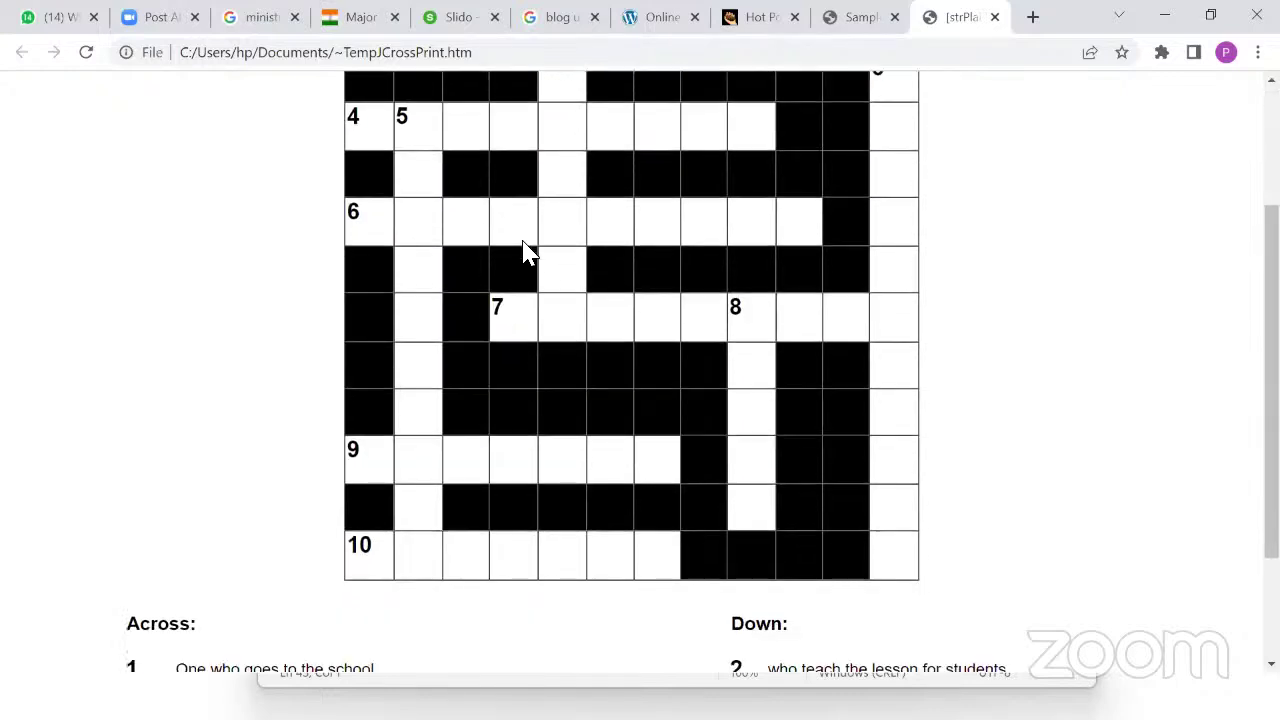
key("ctrl+p")
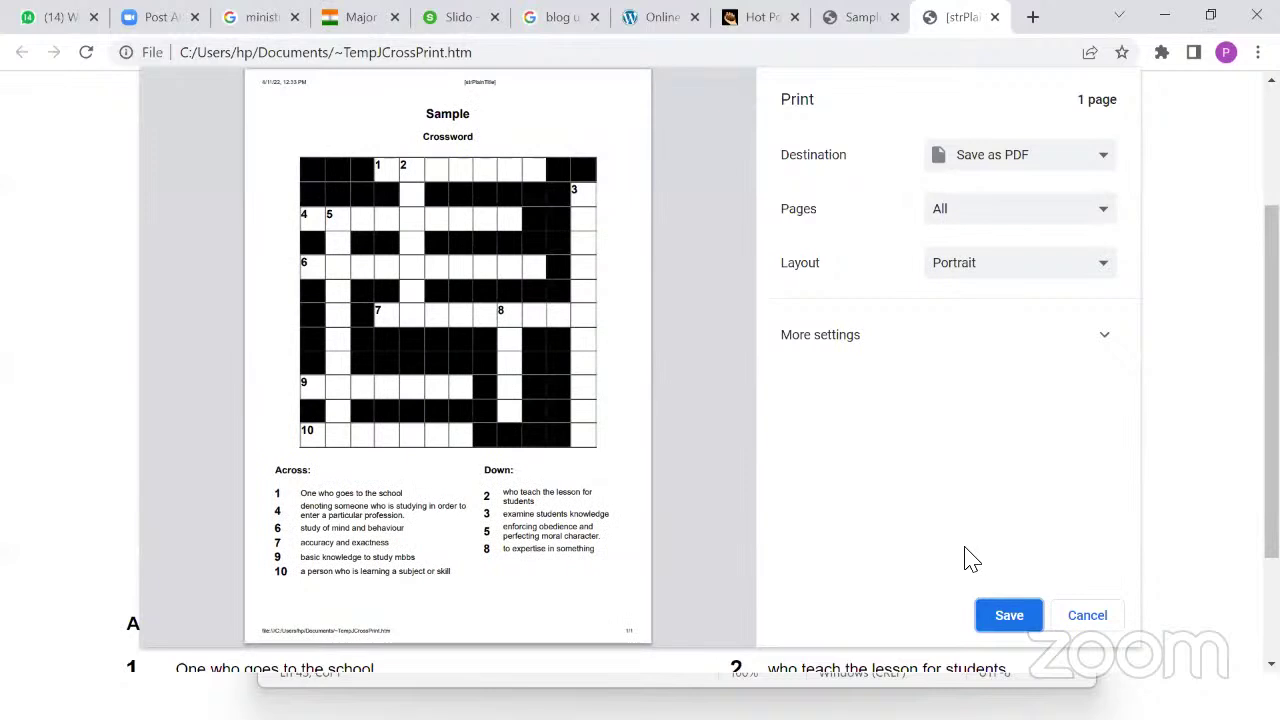
Set the print destination to the SHARP MX-M202D PCL6 printer
left_click(979, 177)
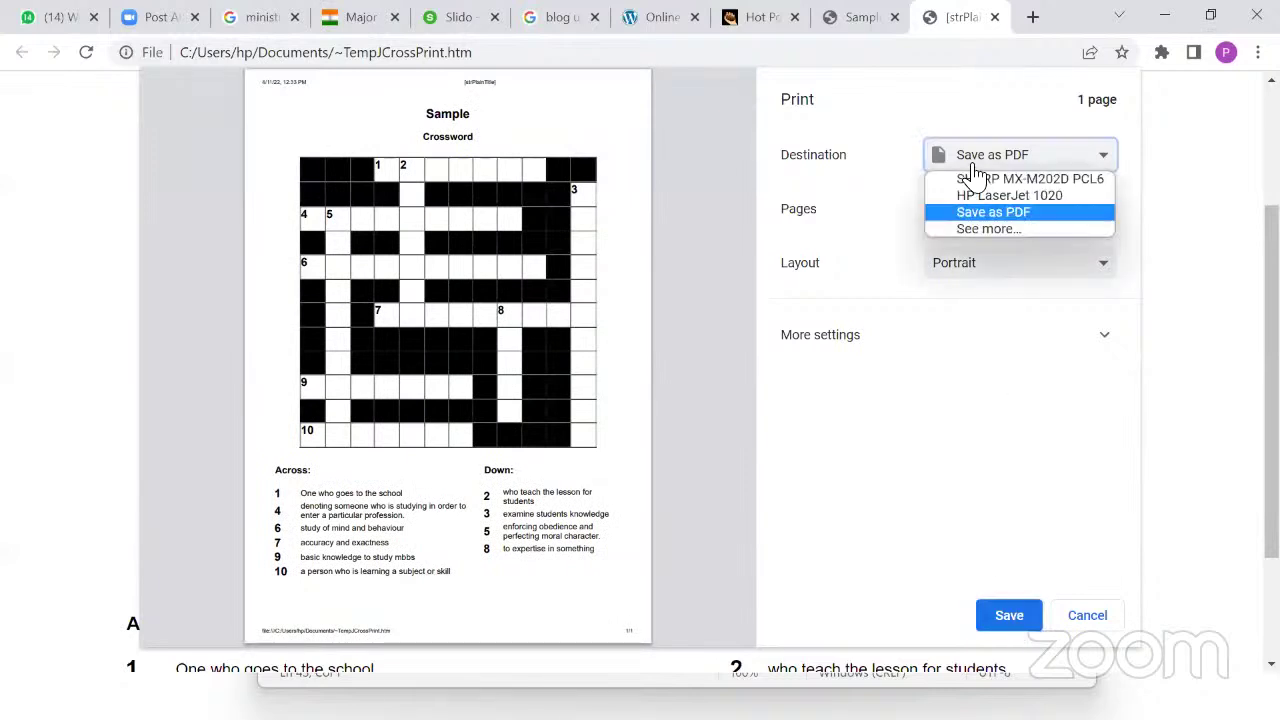
left_click(968, 179)
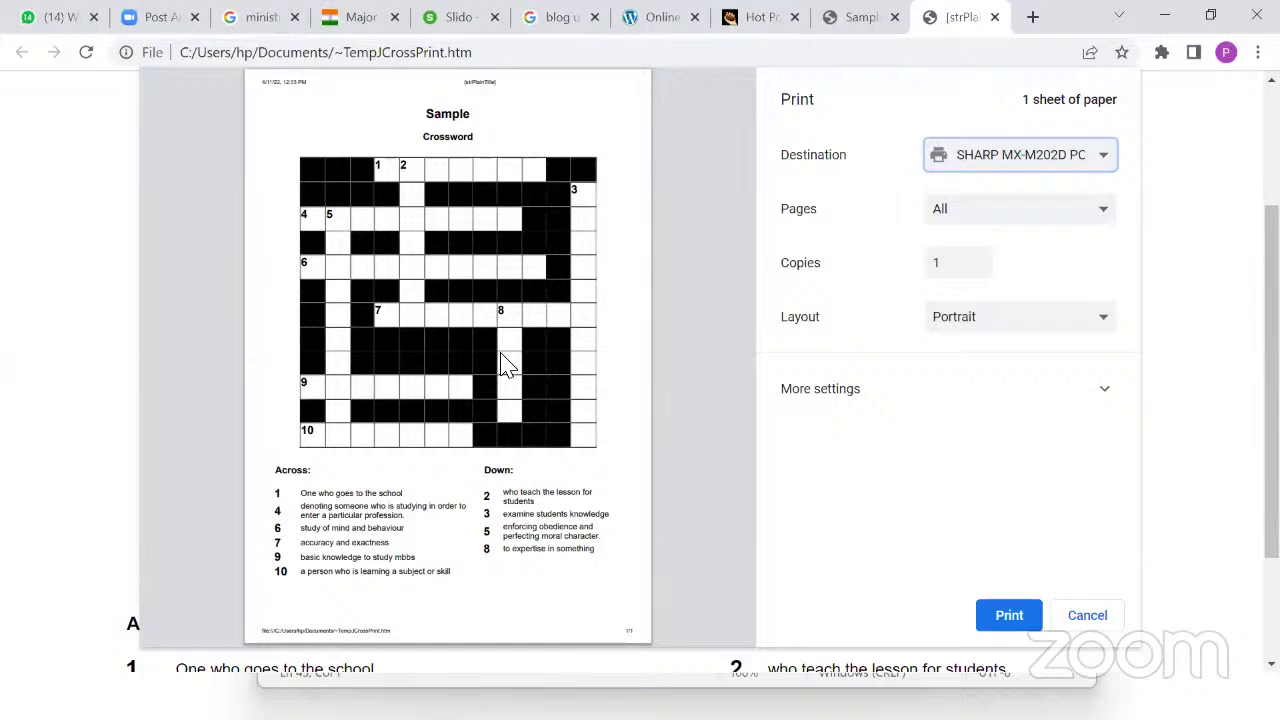
key("alt+Tab")
key("alt+Tab")
key("alt+Tab")
key("alt+Tab")
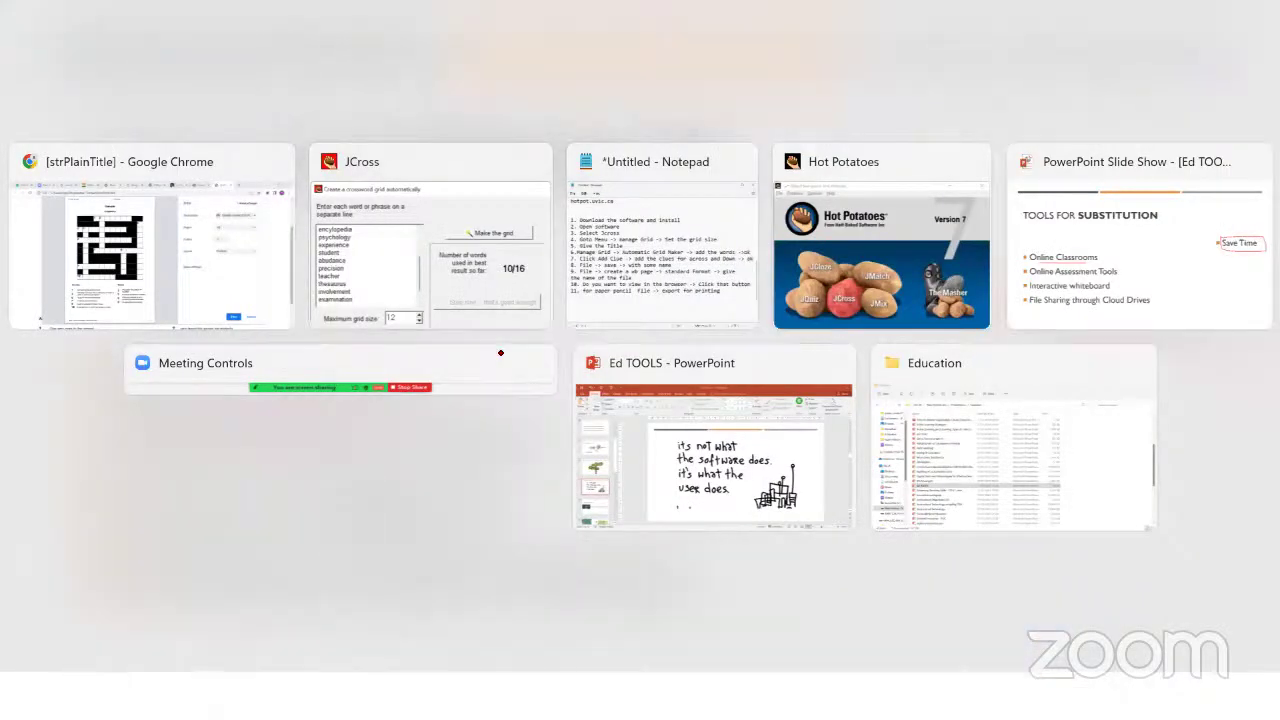
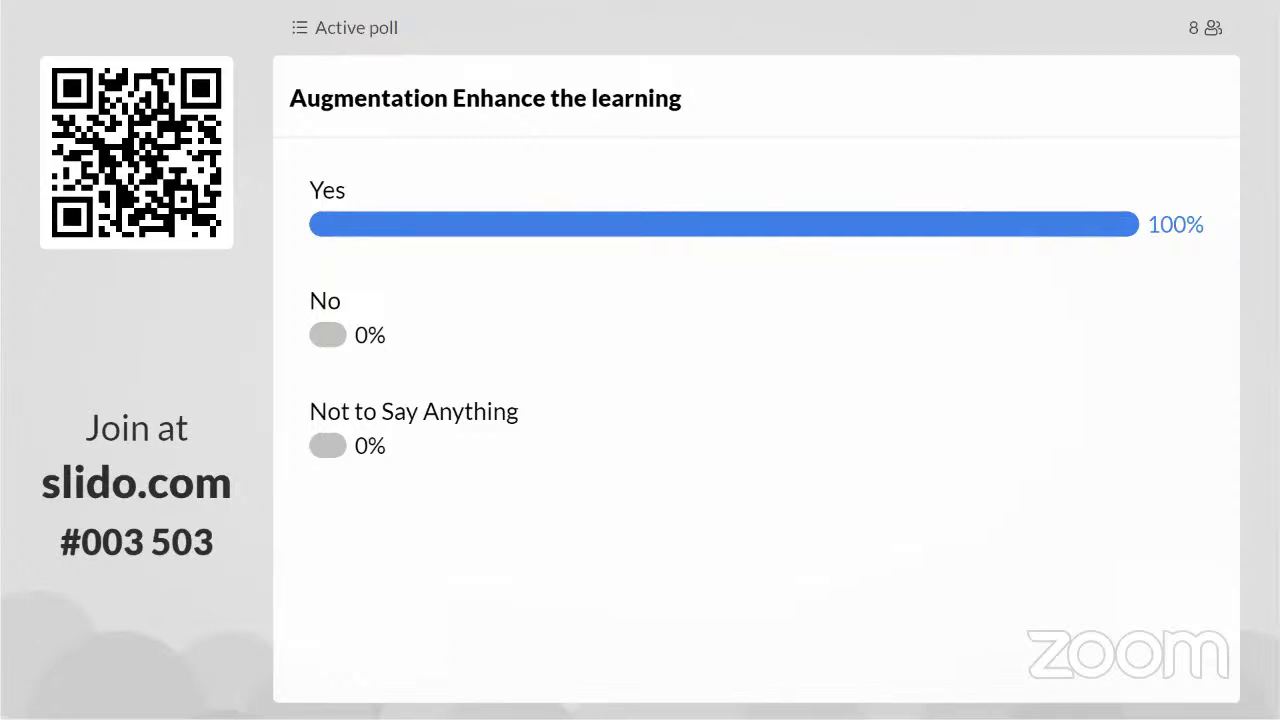
Go back to the BookWidgets address slide, then bring up the Chrome window showing the SDG game
key("alt+Tab")
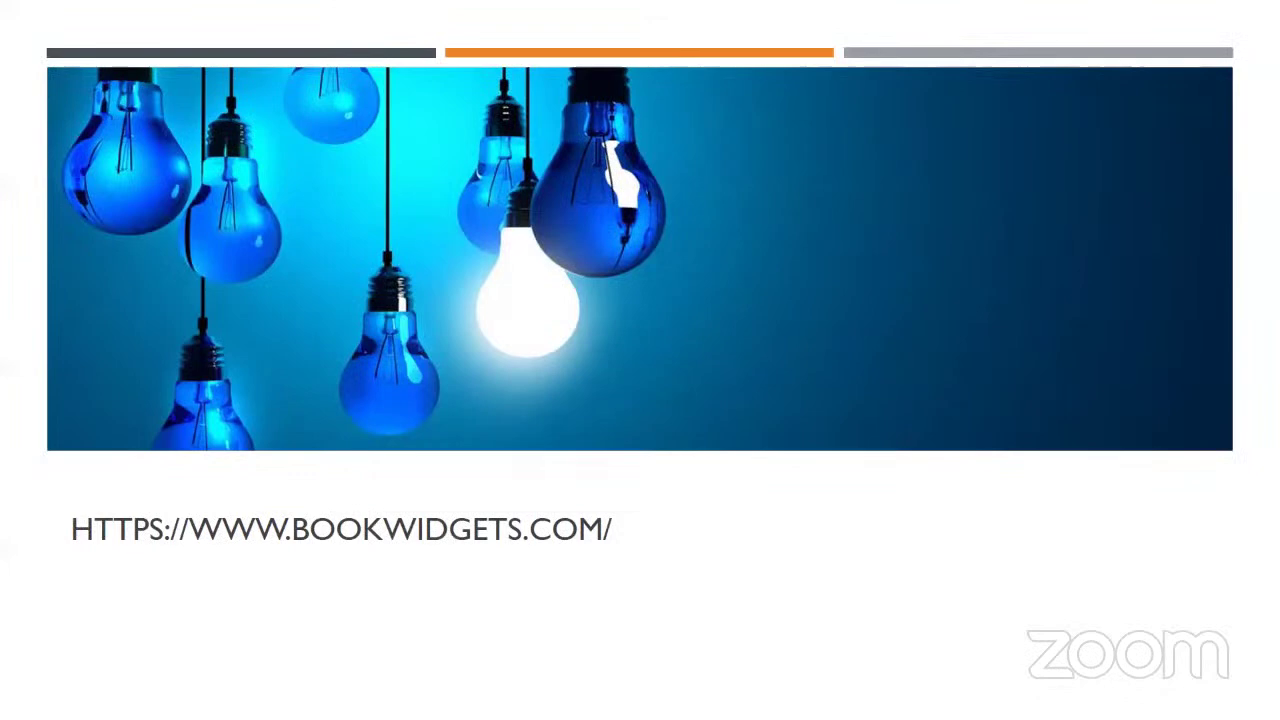
left_click(316, 541)
key("Left")
key("alt+Tab")
key("alt+Tab")
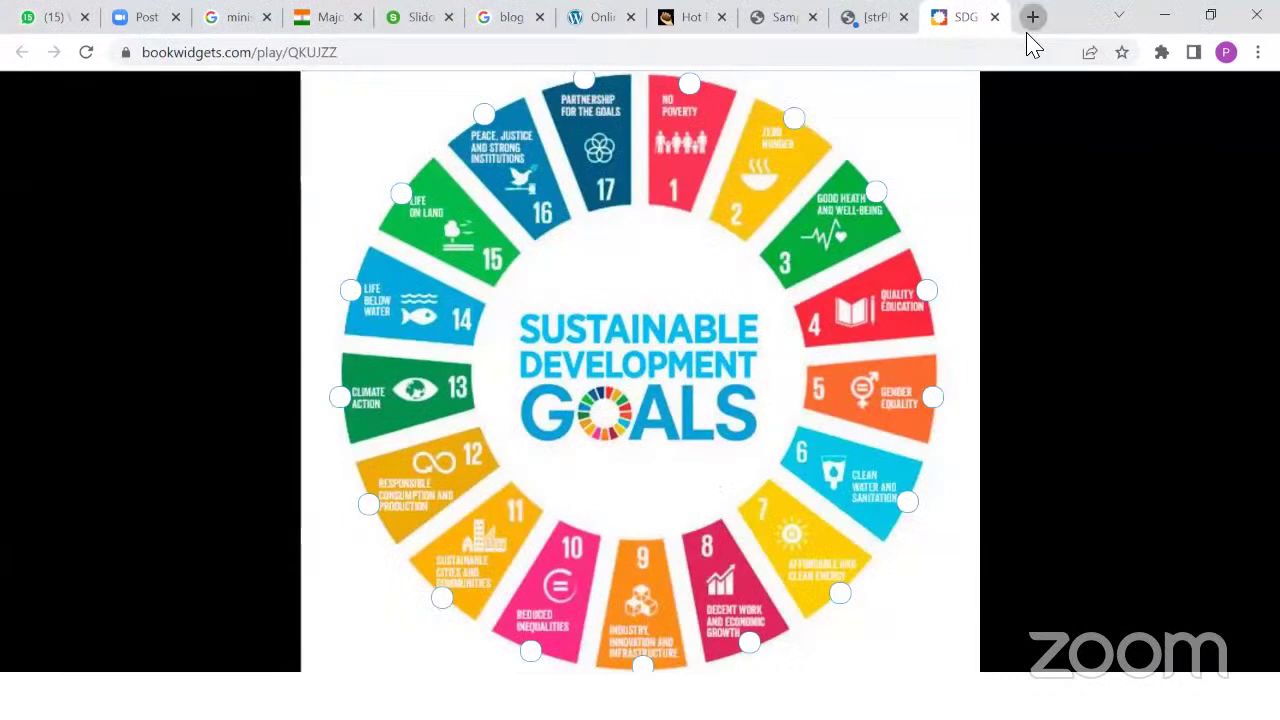
Load bookwidgets.com in a new browser tab
left_click(1032, 20)
type("book")
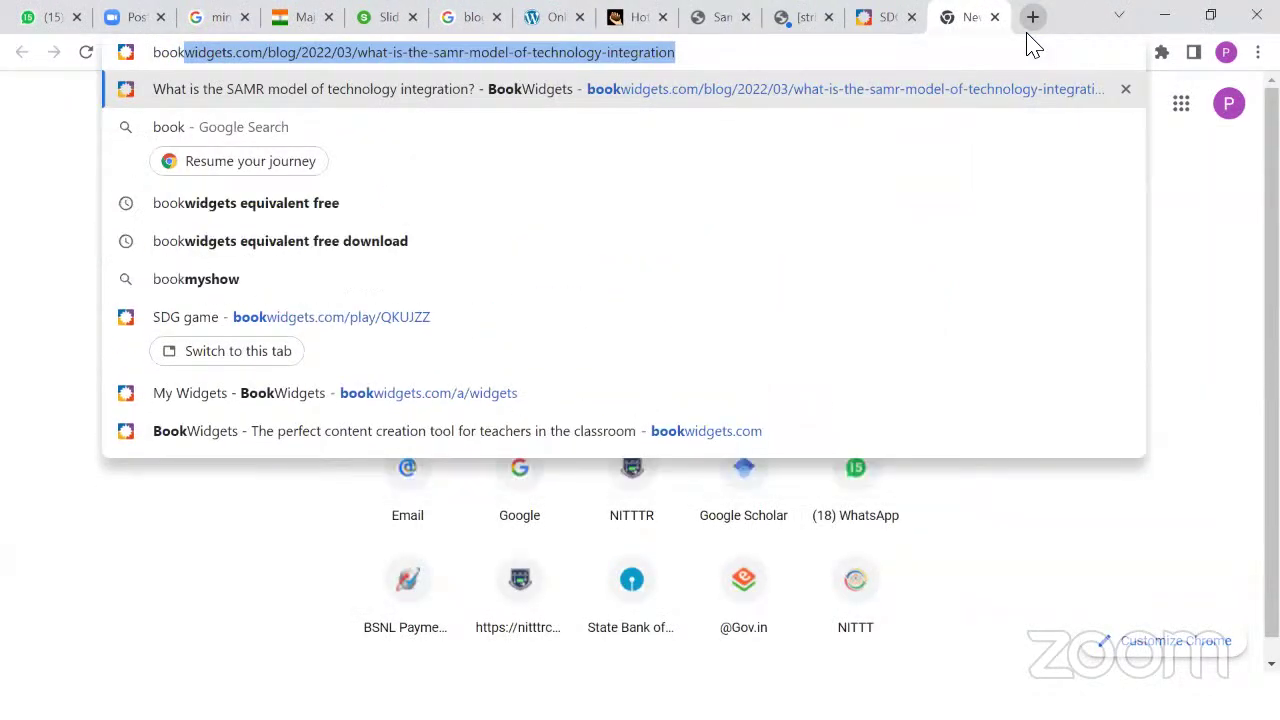
key("Right")
key("BackSpace")
key("BackSpace")
key("BackSpace")
key("BackSpace")
key("BackSpace")
key("BackSpace")
key("BackSpace")
key("BackSpace")
key("BackSpace")
key("BackSpace")
key("BackSpace")
key("BackSpace")
key("BackSpace")
key("BackSpace")
key("BackSpace")
key("BackSpace")
key("BackSpace")
key("BackSpace")
key("BackSpace")
key("BackSpace")
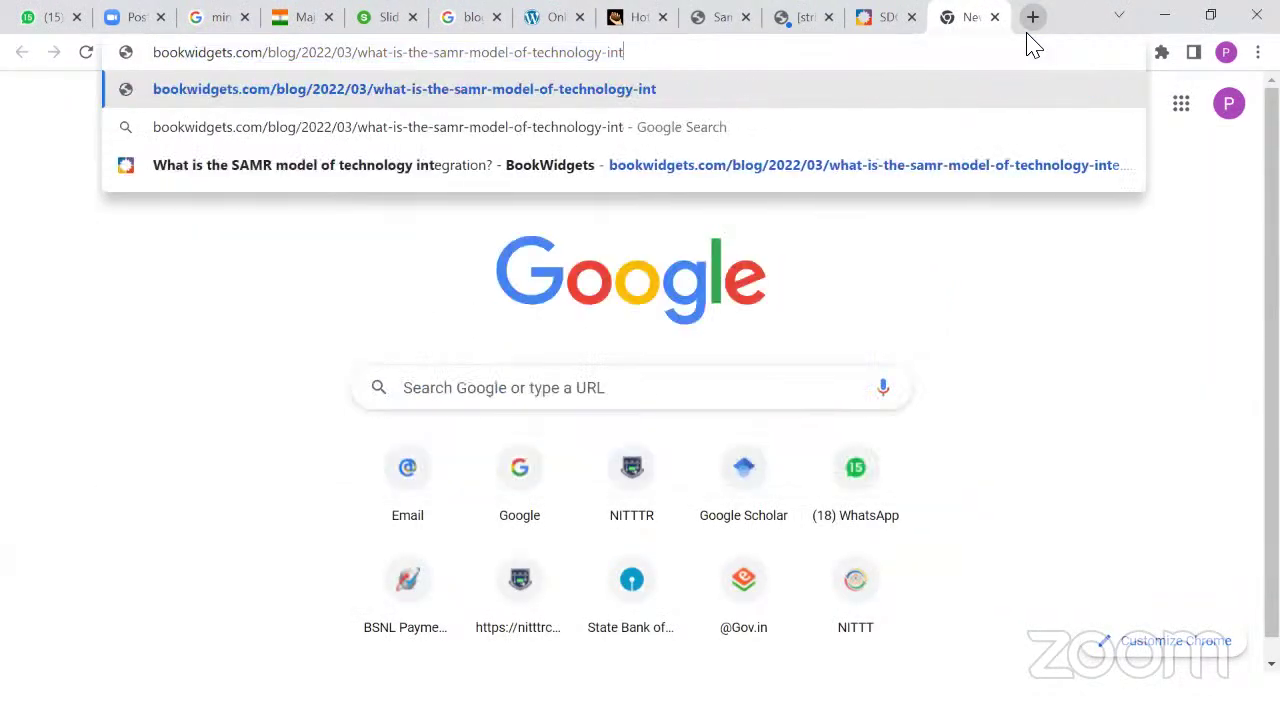
key("BackSpace")
key("BackSpace")
key("BackSpace")
key("BackSpace")
key("BackSpace")
key("BackSpace")
key("BackSpace")
key("BackSpace")
key("BackSpace")
key("BackSpace")
key("BackSpace")
key("BackSpace")
key("BackSpace")
key("BackSpace")
key("BackSpace")
key("BackSpace")
key("BackSpace")
key("BackSpace")
key("BackSpace")
key("BackSpace")
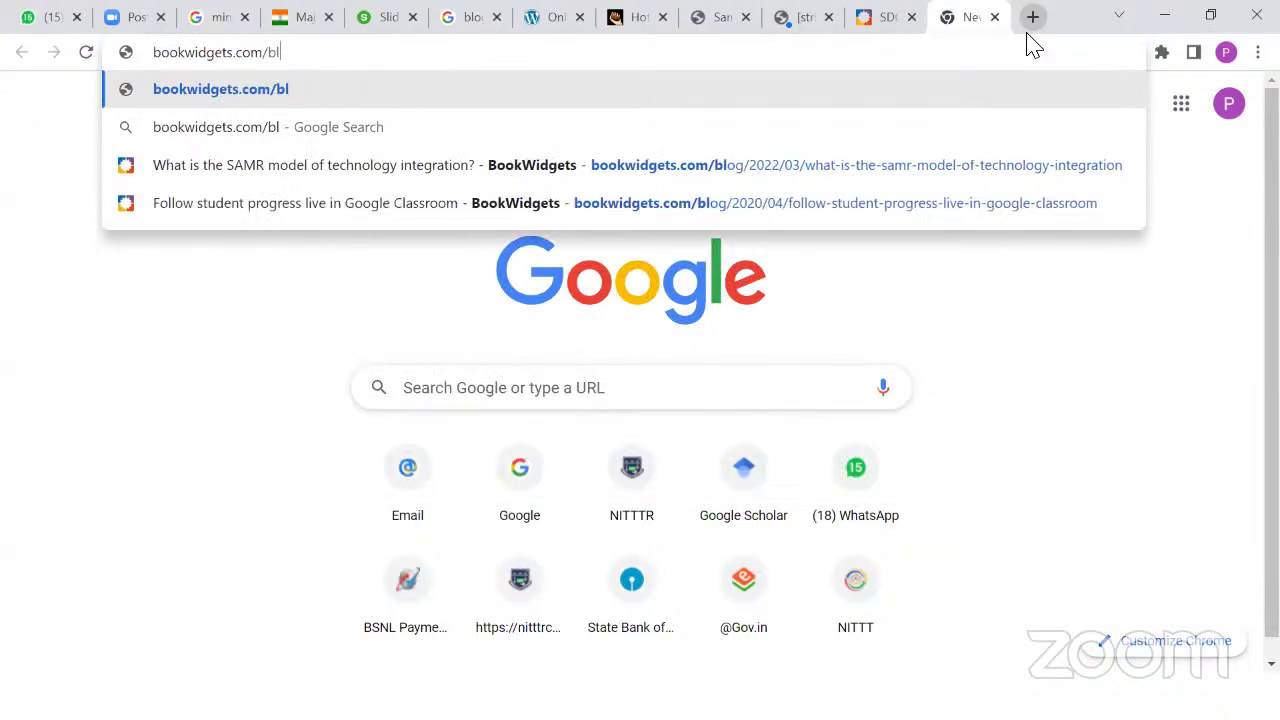
key("Return")
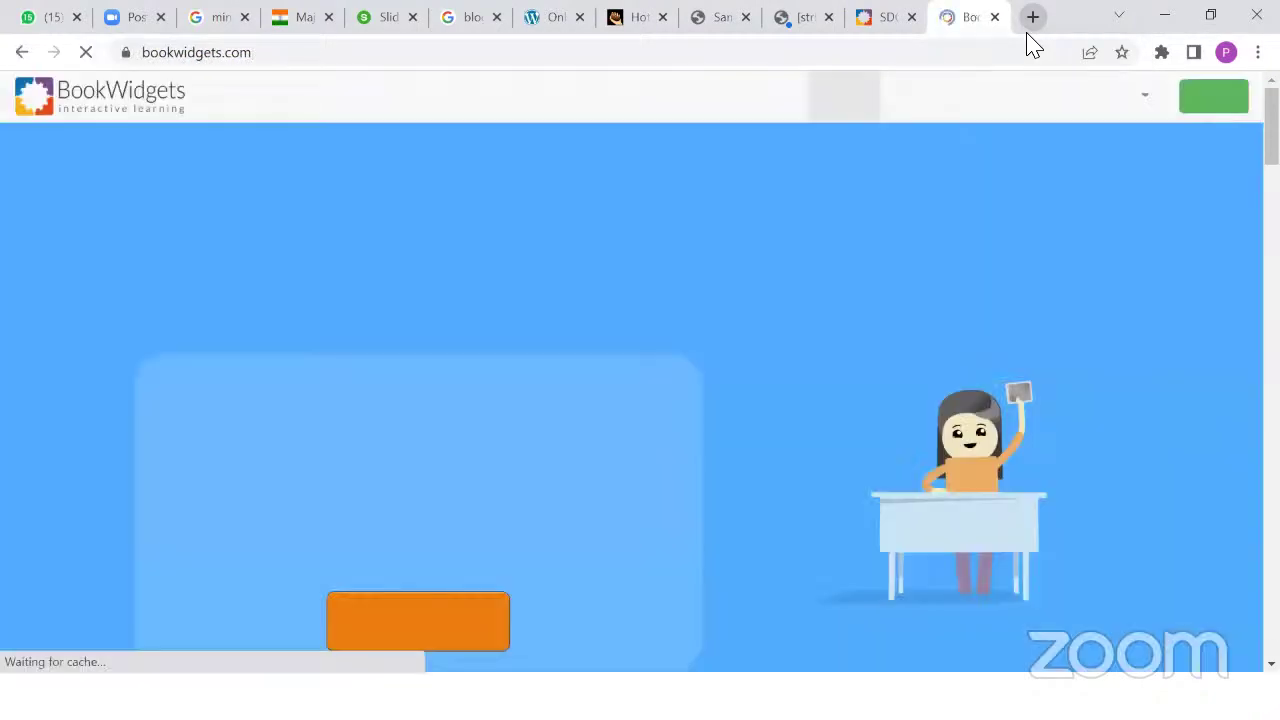
Sign in with a Google account and choose to register as a new BookWidgets user
left_click(1215, 97)
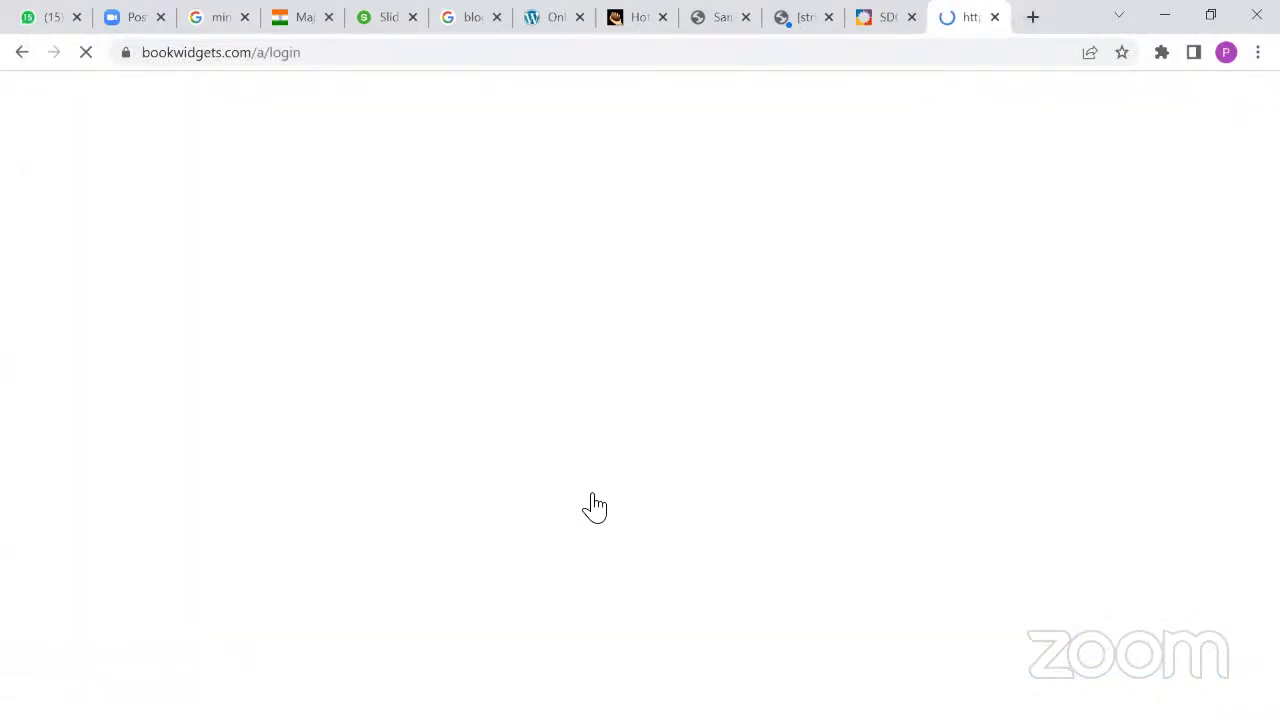
left_click(660, 566)
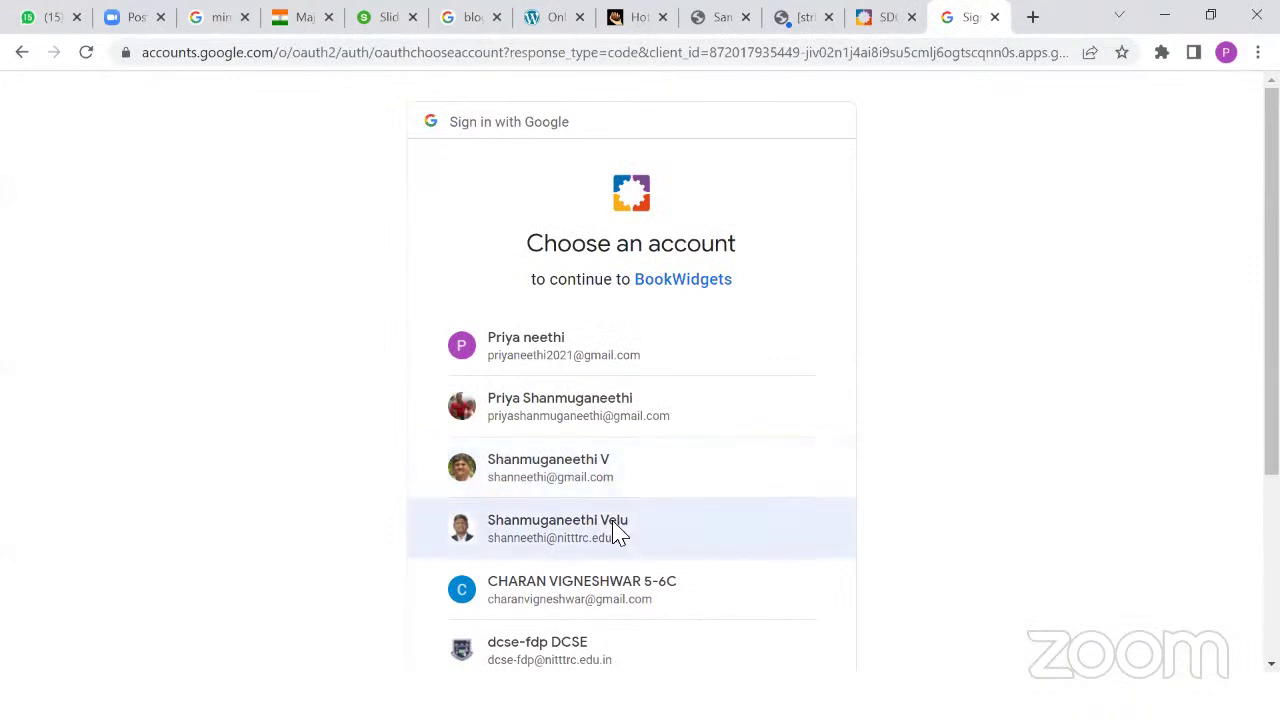
left_click(617, 534)
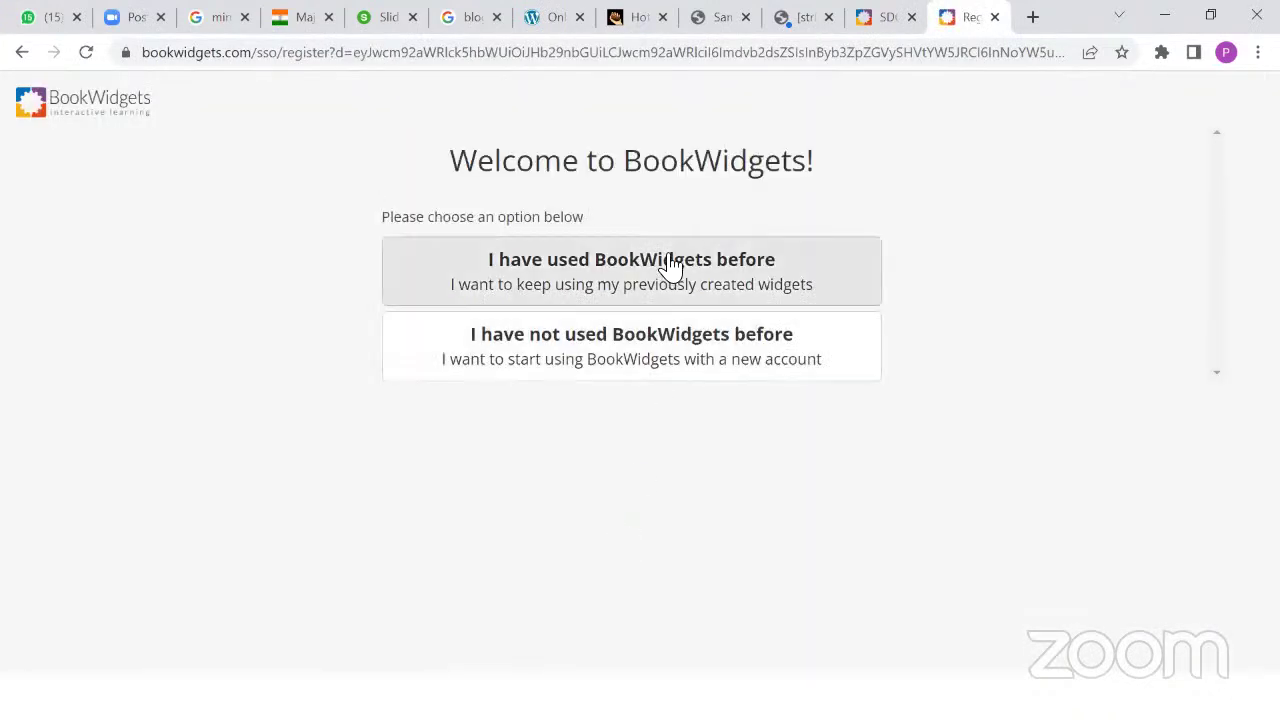
left_click(628, 350)
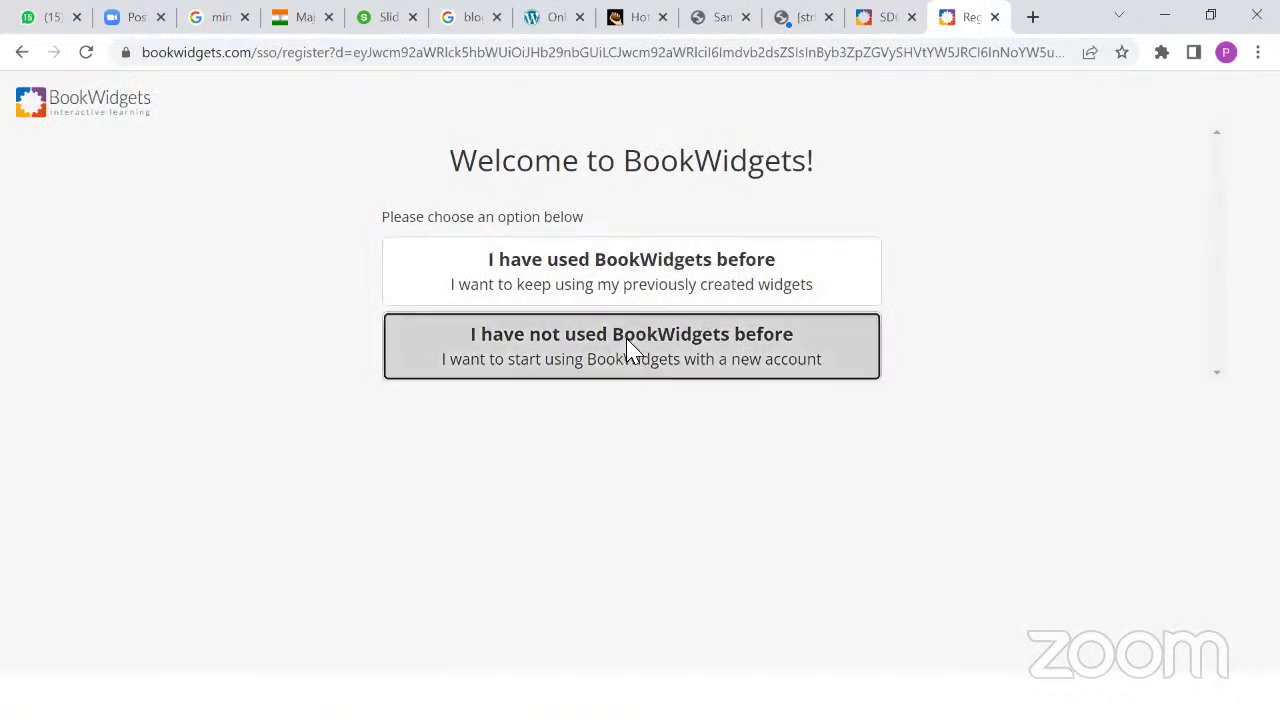
Accept the terms of use, pass the motorcycle reCAPTCHA, and register the account
left_click(497, 373)
left_click(391, 296)
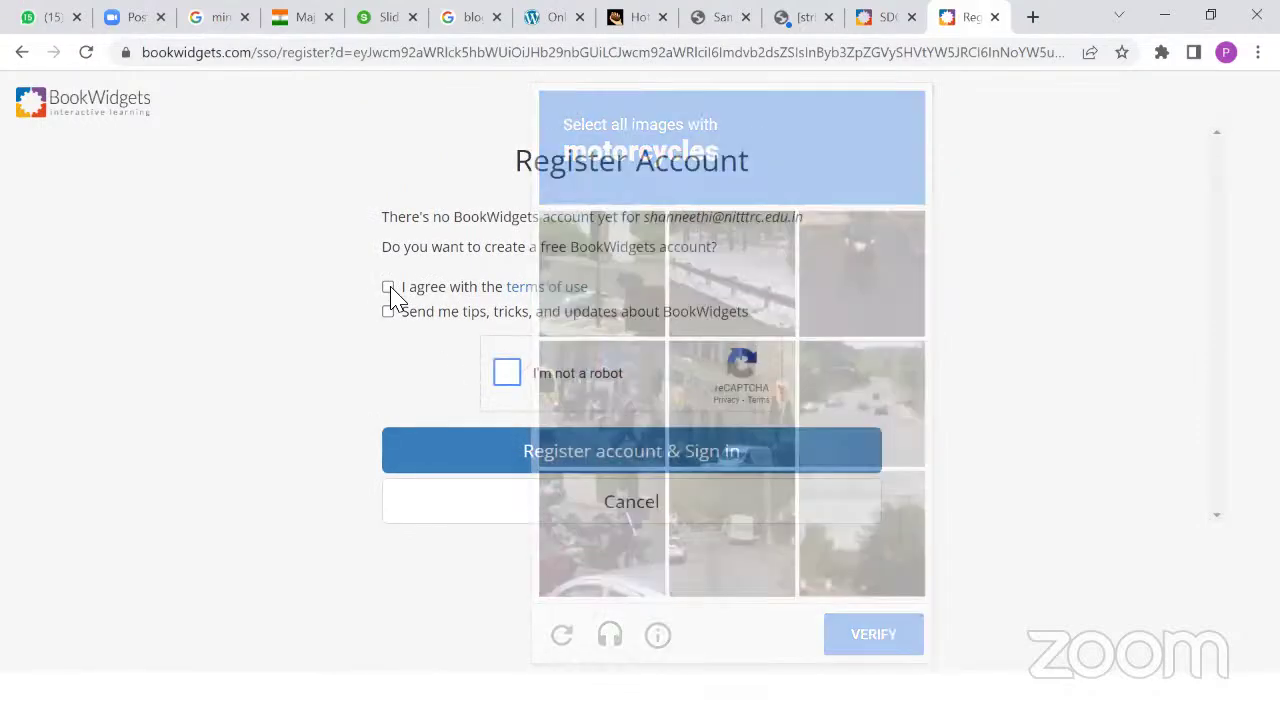
left_click(390, 291)
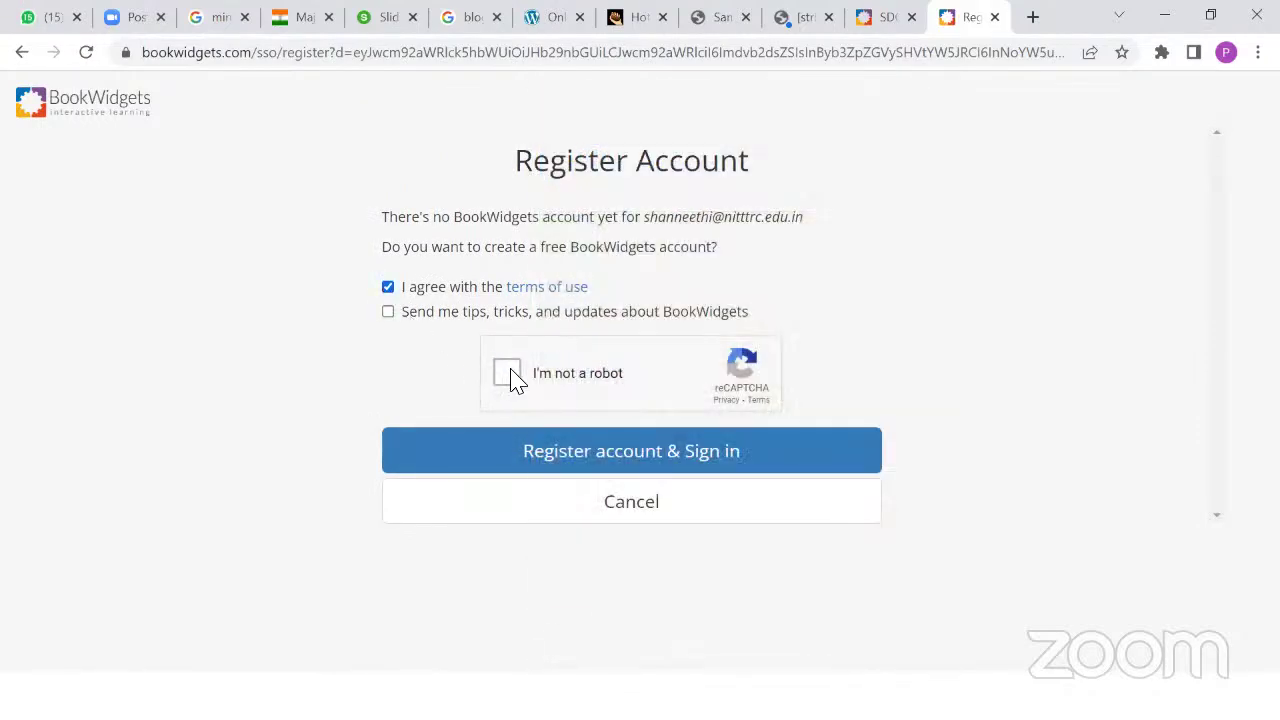
left_click(509, 376)
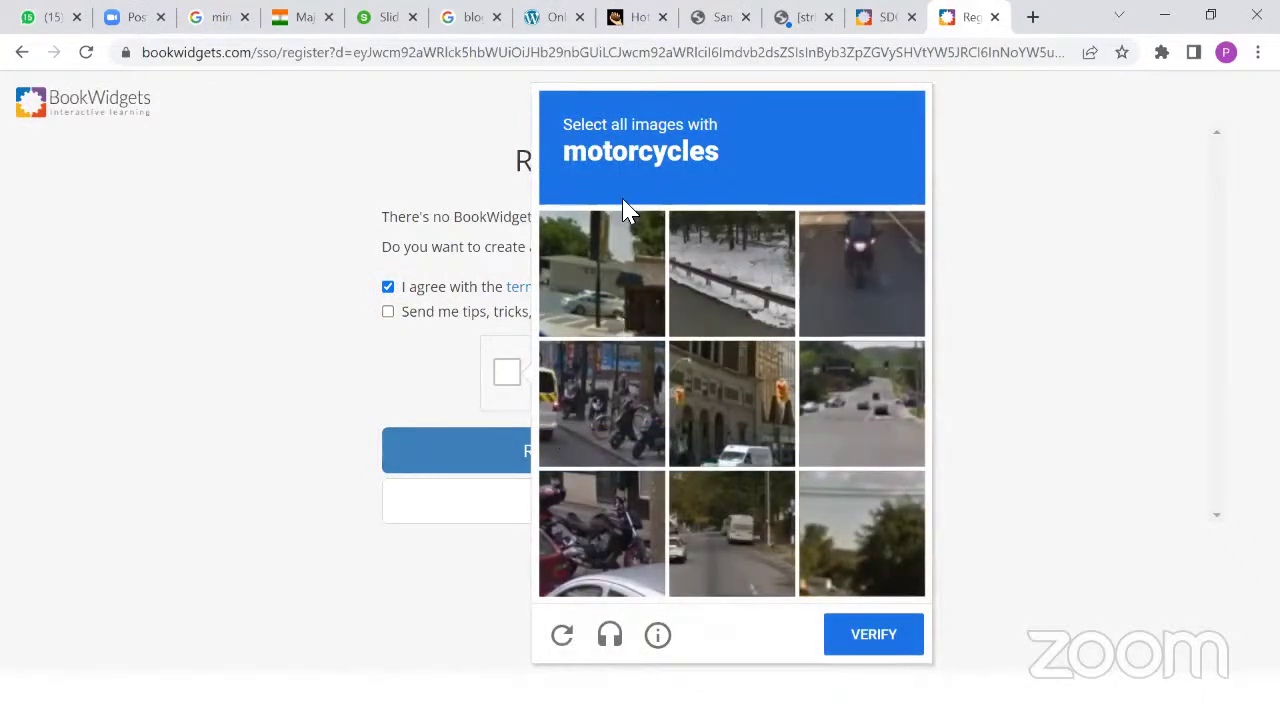
left_click(867, 278)
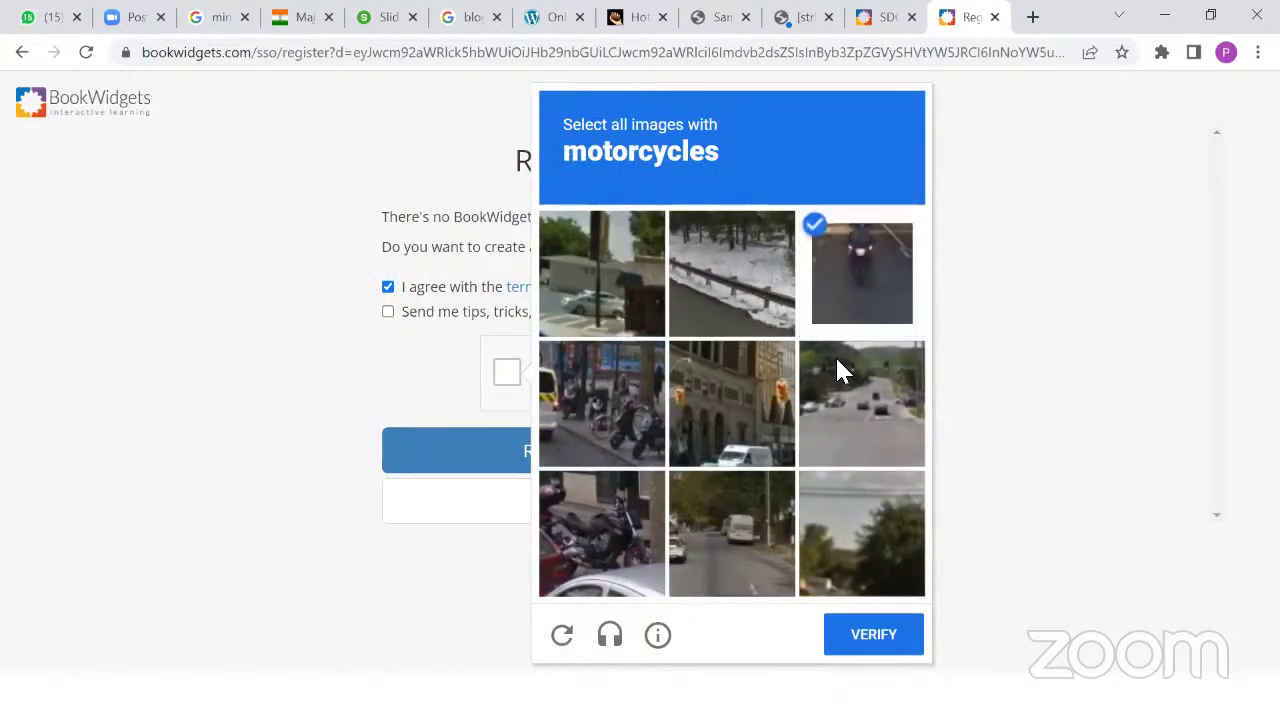
left_click(601, 537)
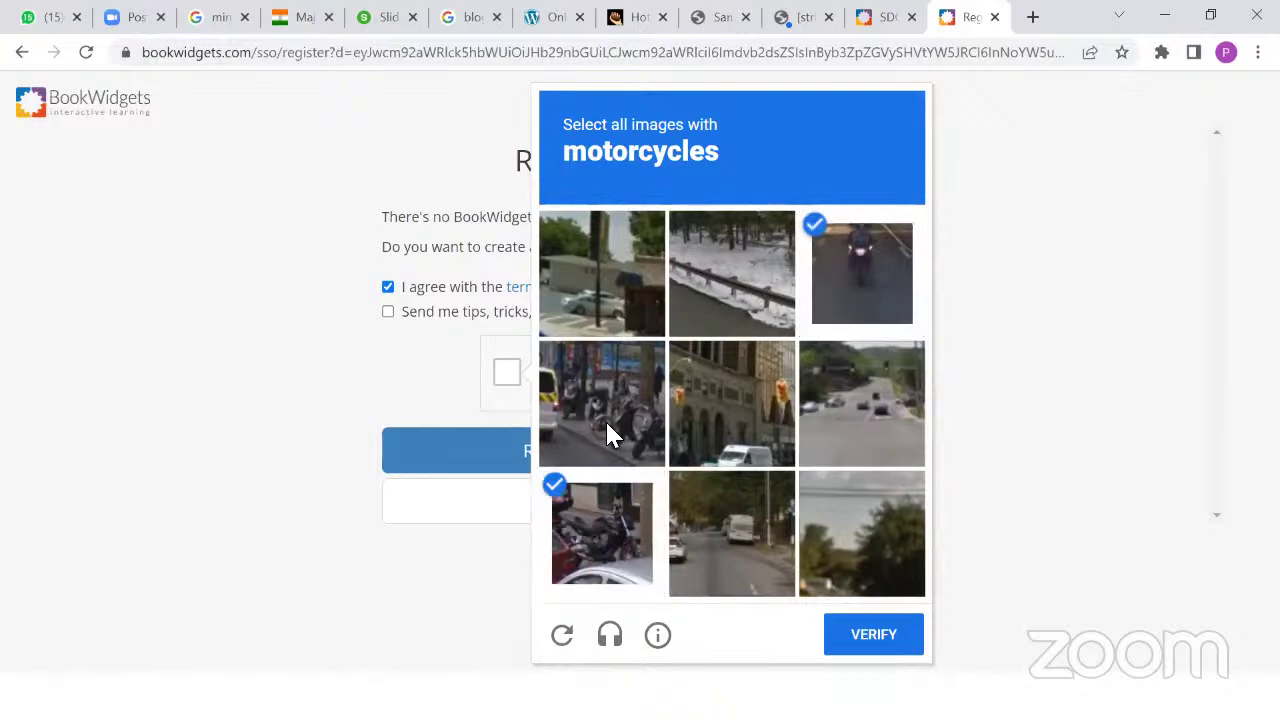
left_click(610, 435)
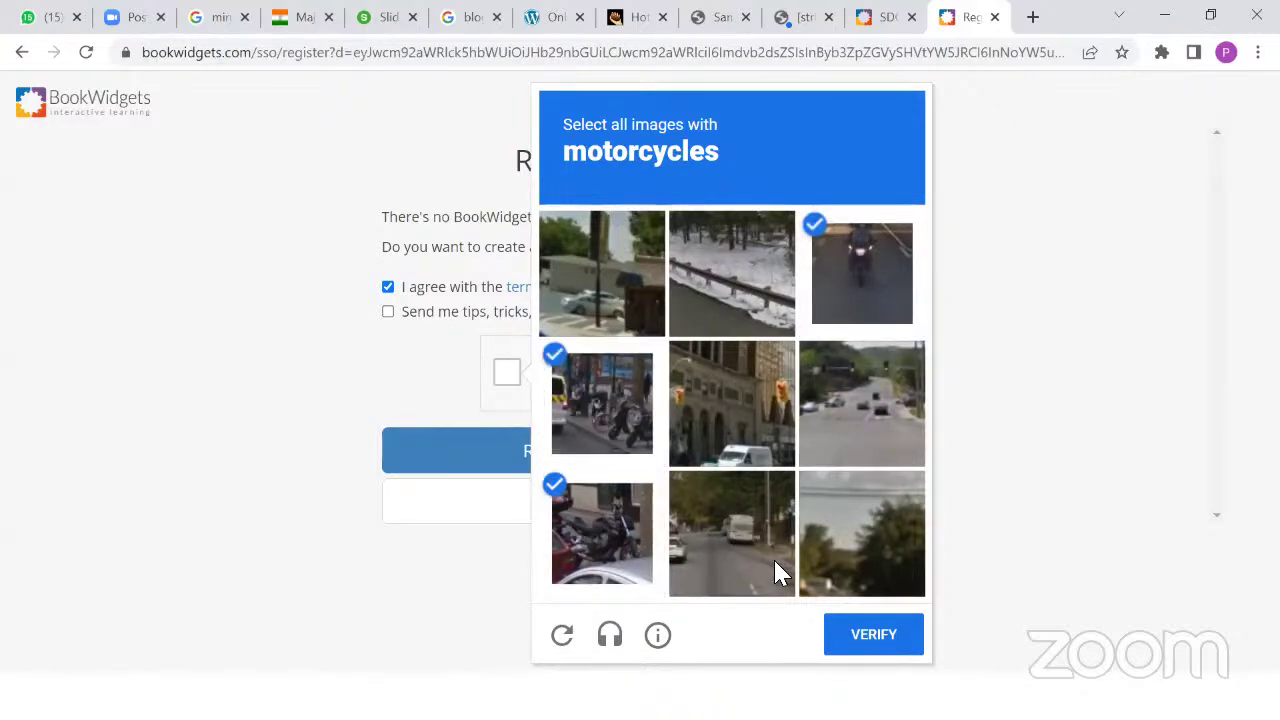
left_click(866, 648)
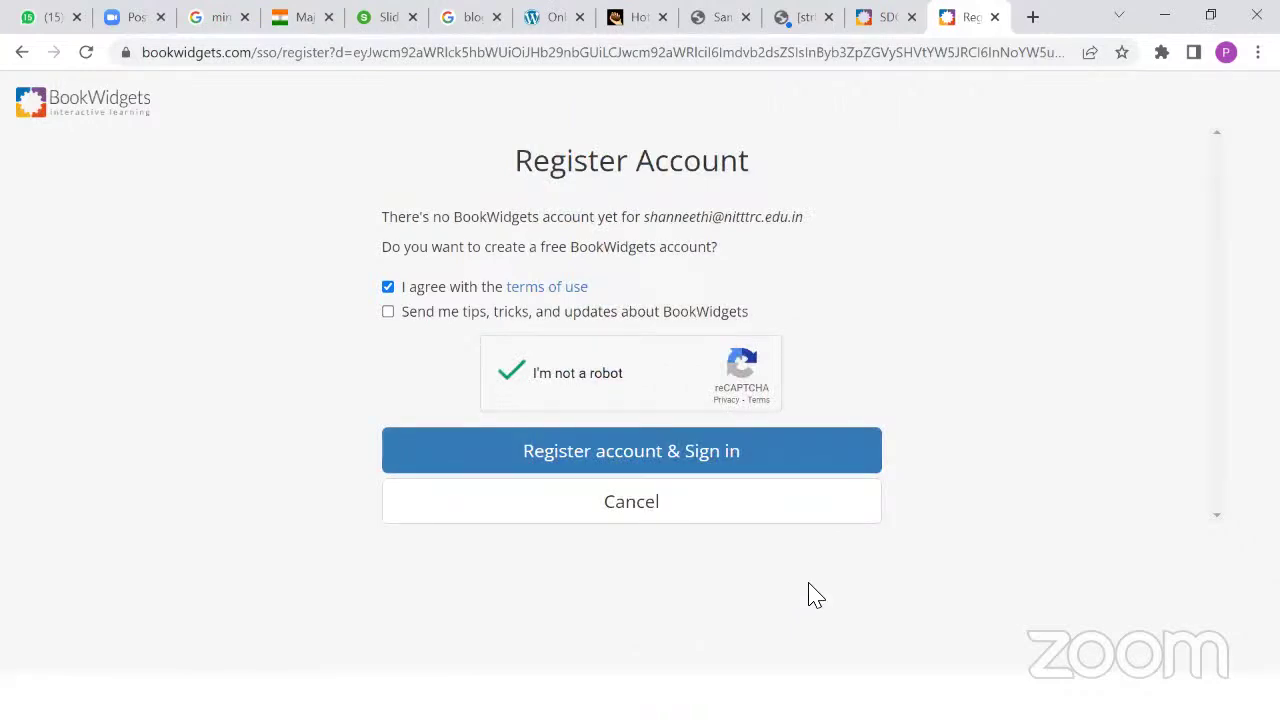
left_click(642, 462)
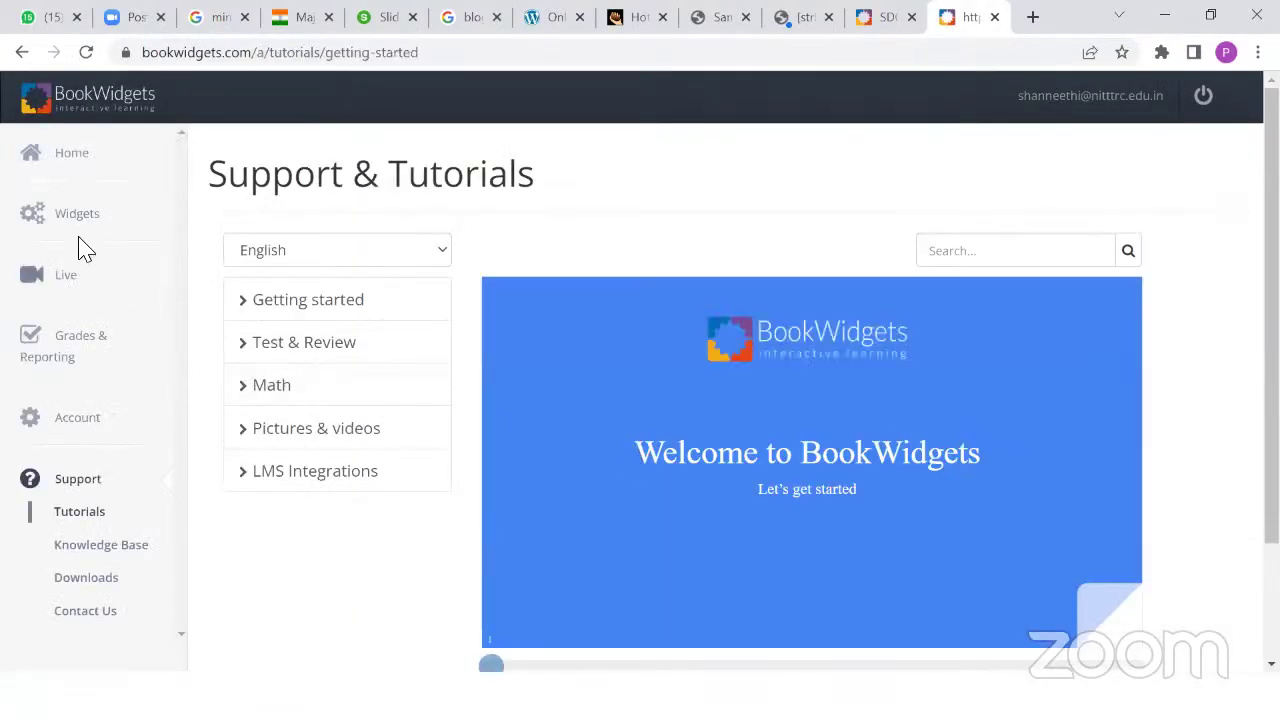
From the Widgets list, create a new widget and pick Quiz under Test & Review
scroll(80, 190, "down", 3)
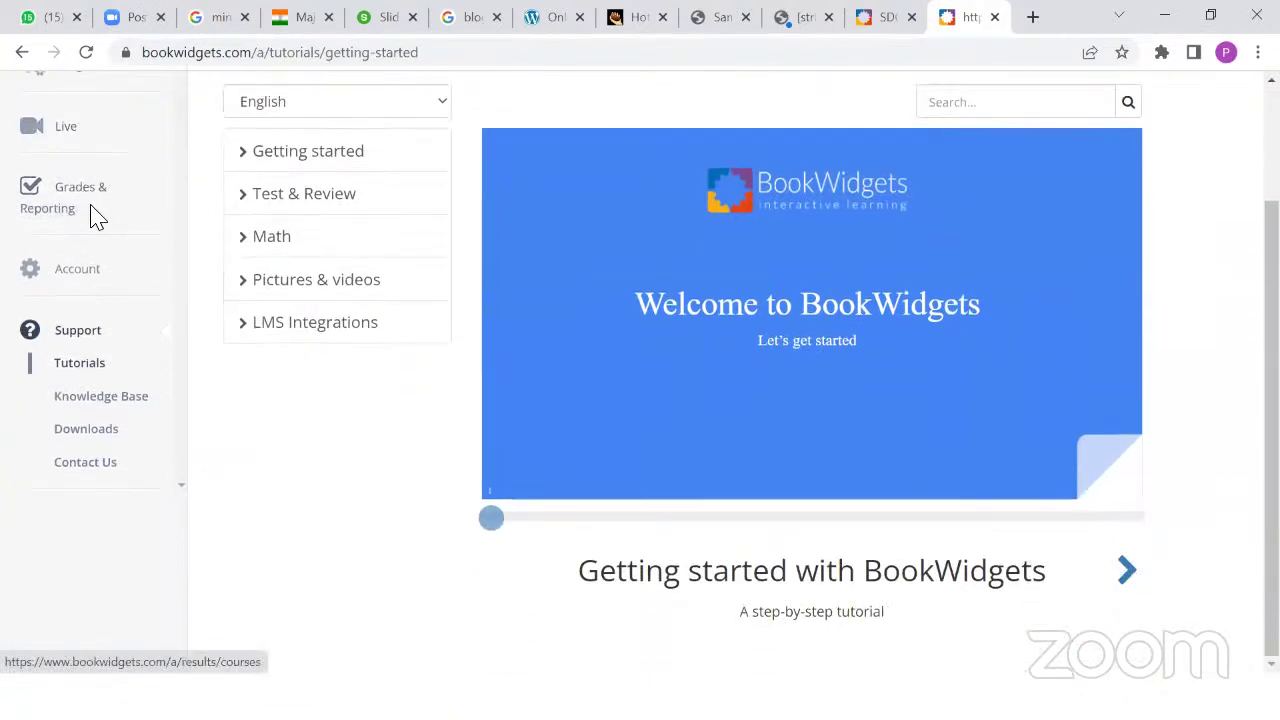
scroll(88, 205, "up", 3)
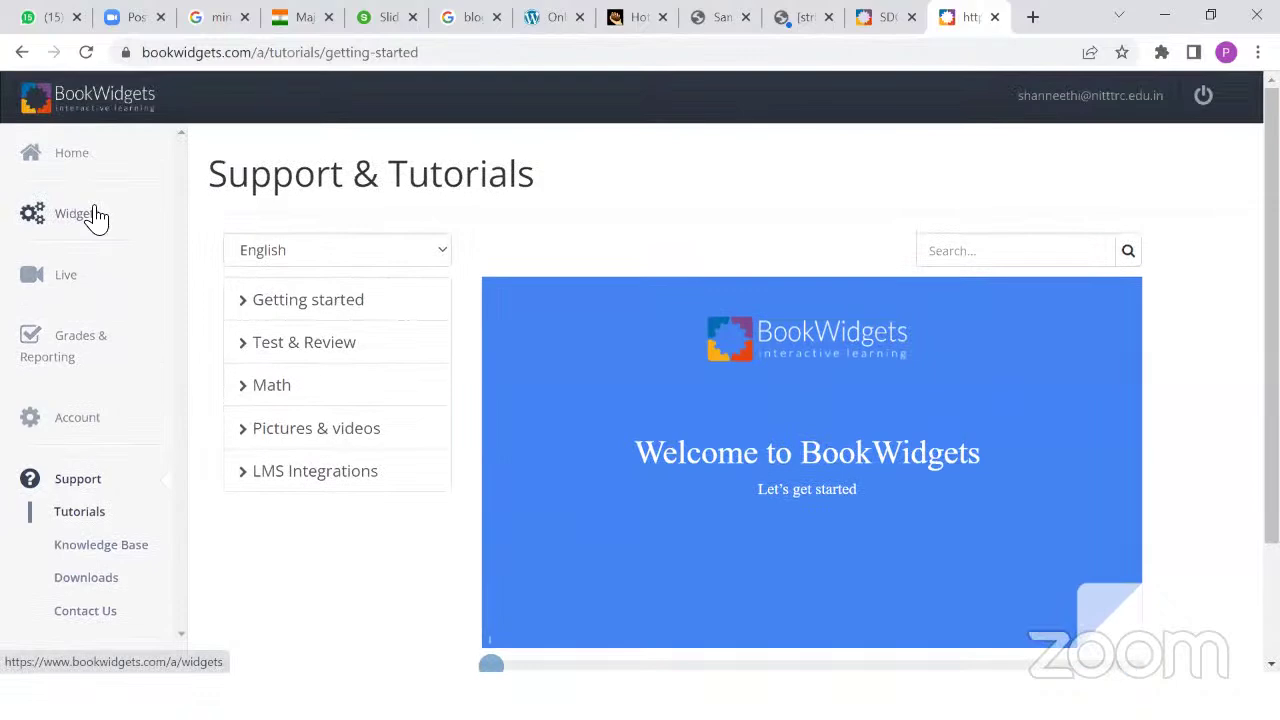
left_click(90, 226)
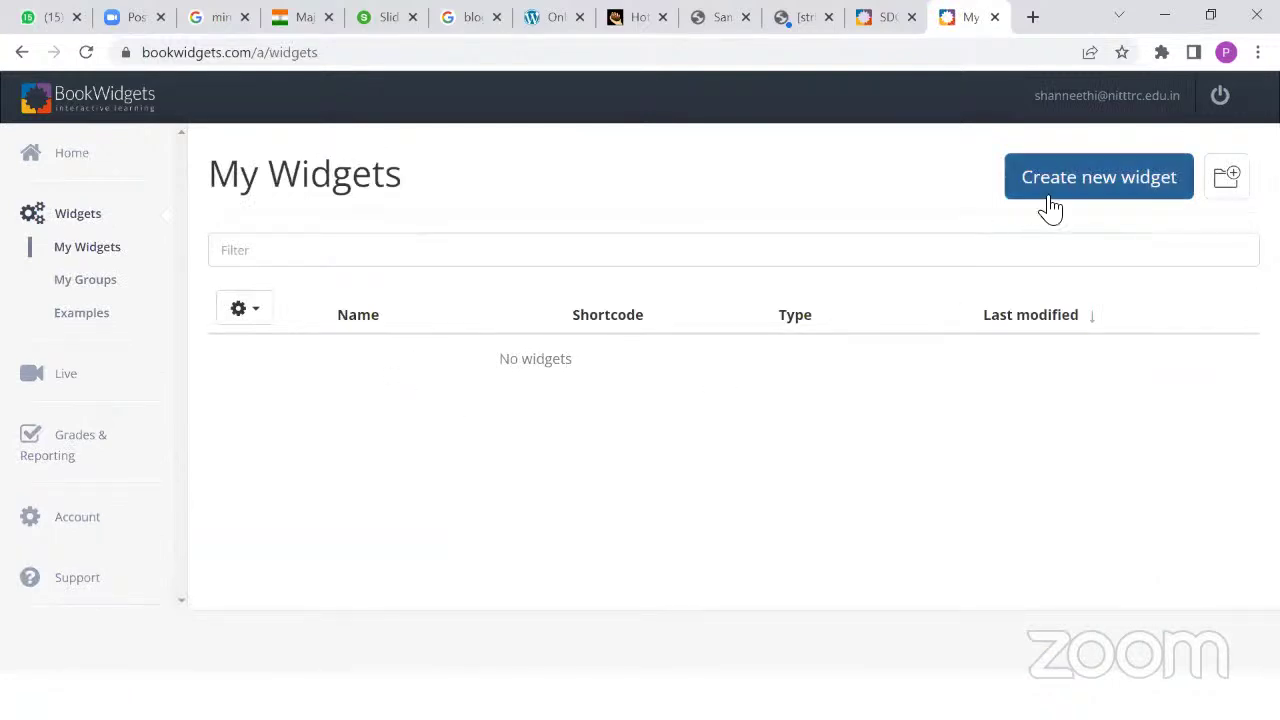
left_click(1100, 190)
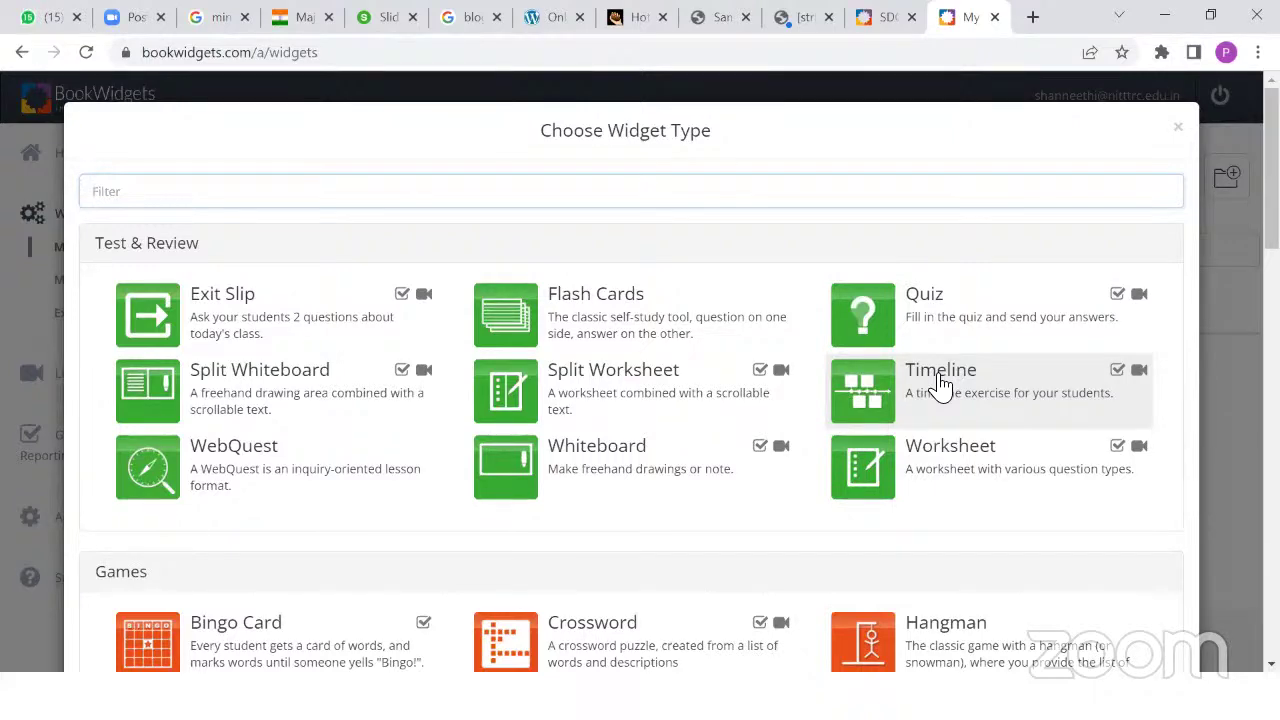
scroll(940, 385, "down", 3)
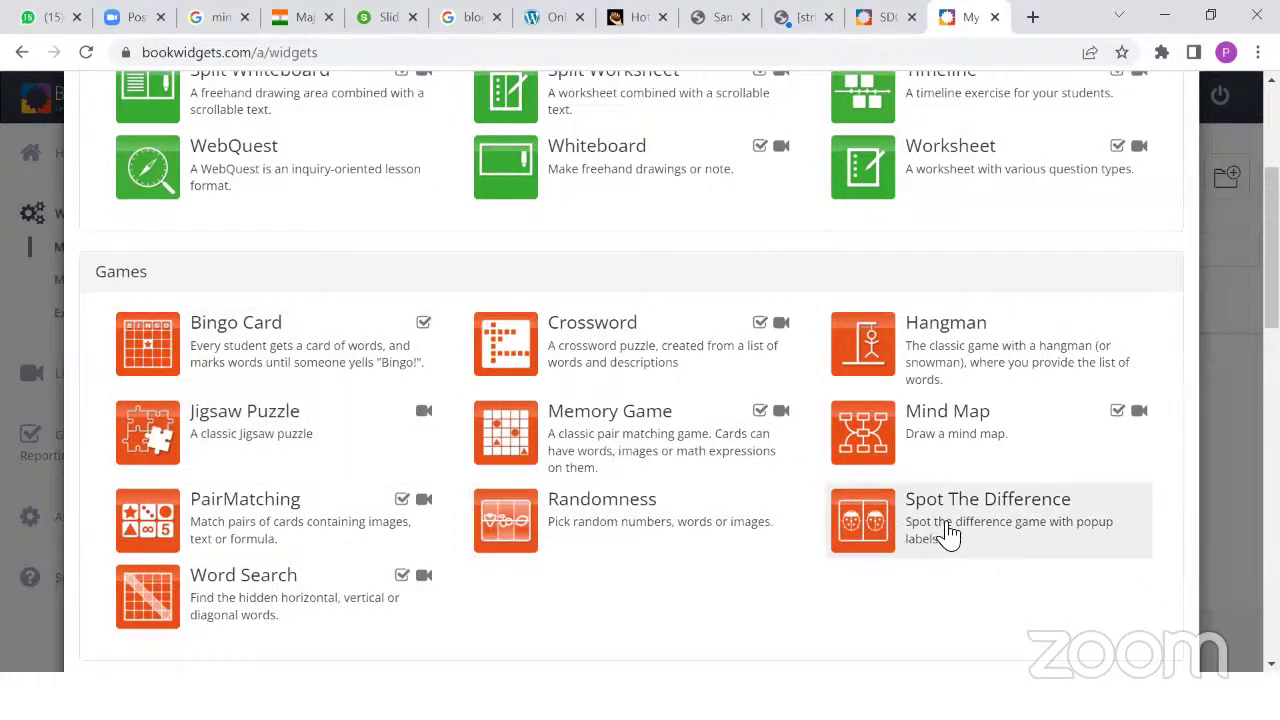
scroll(943, 529, "up", 2)
scroll(955, 531, "up", 2)
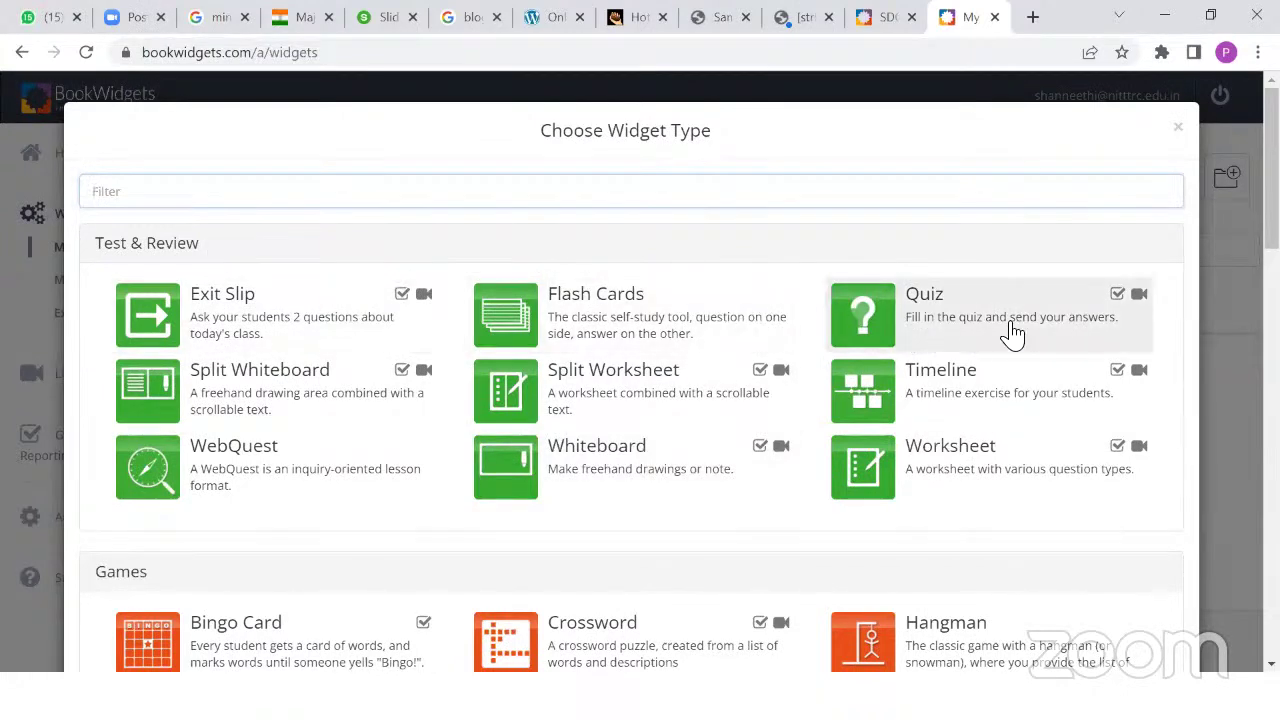
left_click(980, 329)
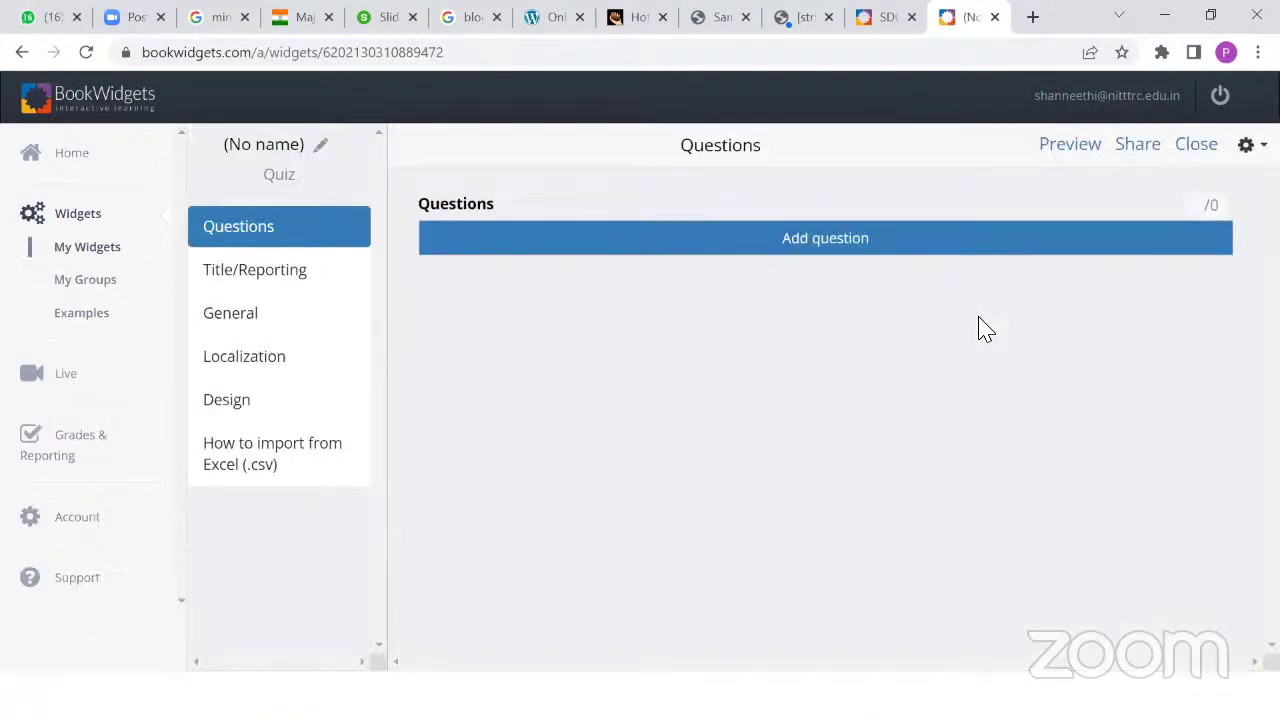
Add a single-answer multiple choice question asking for the online tool used for online lectures
left_click(894, 238)
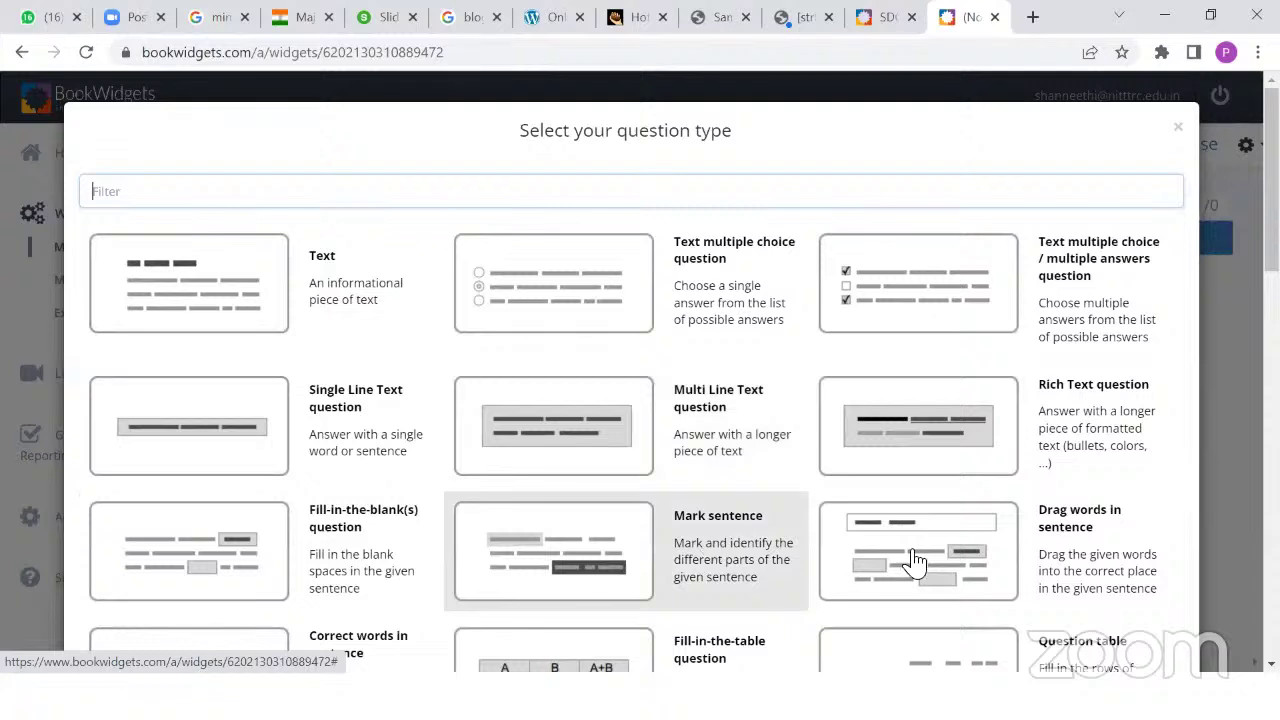
left_click(710, 281)
left_click(606, 308)
type("Whic")
key("BackSpace")
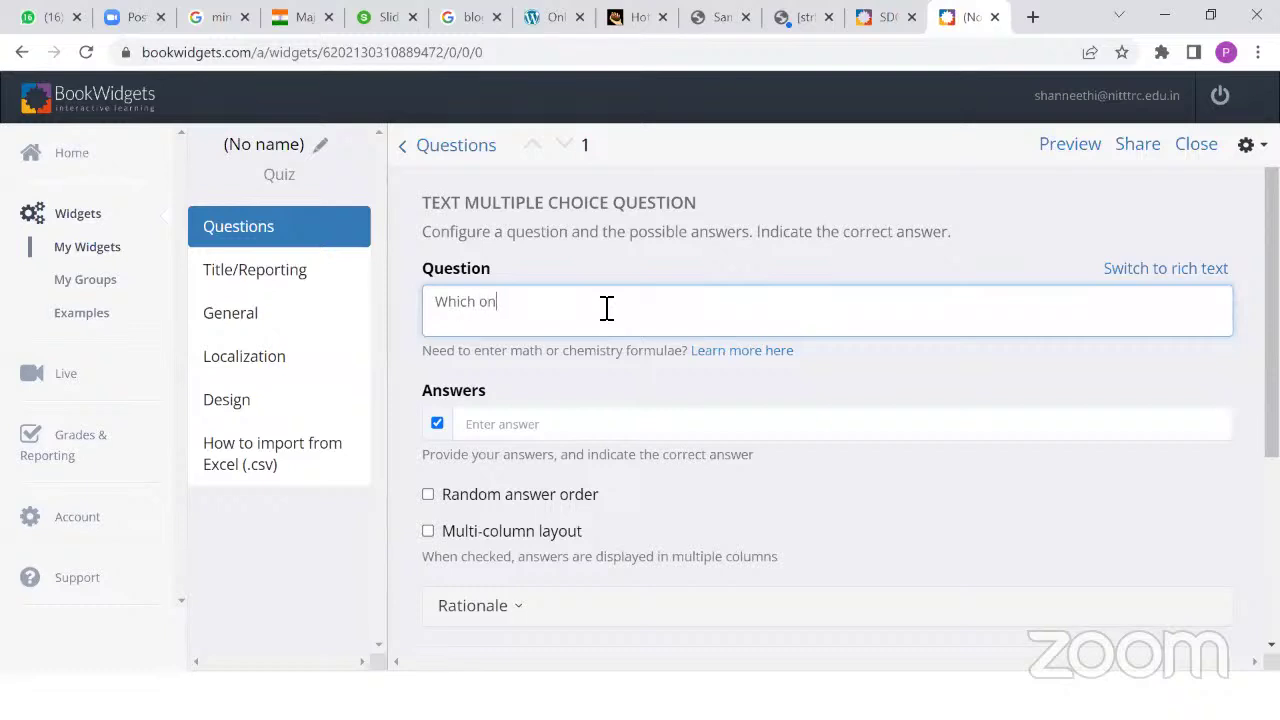
key("BackSpace")
key("BackSpace")
type("Name theonline t")
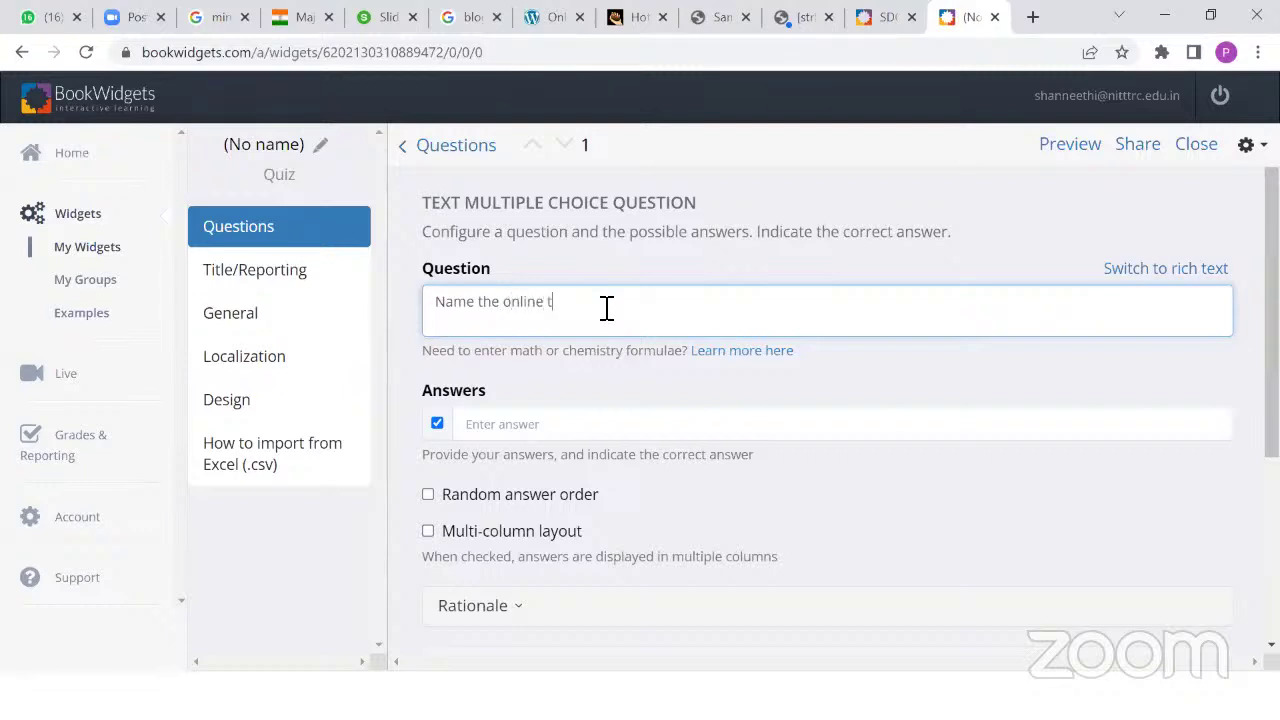
type("ool which we are sunusing now")
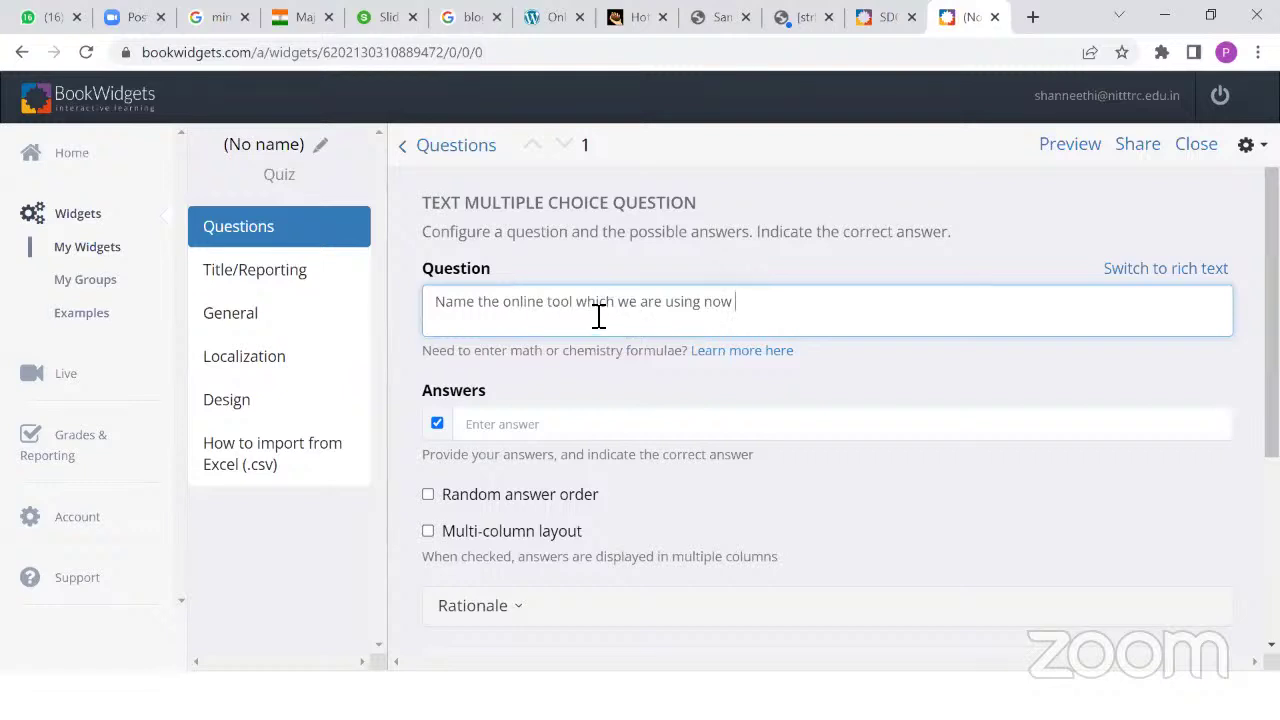
type("for online lecture")
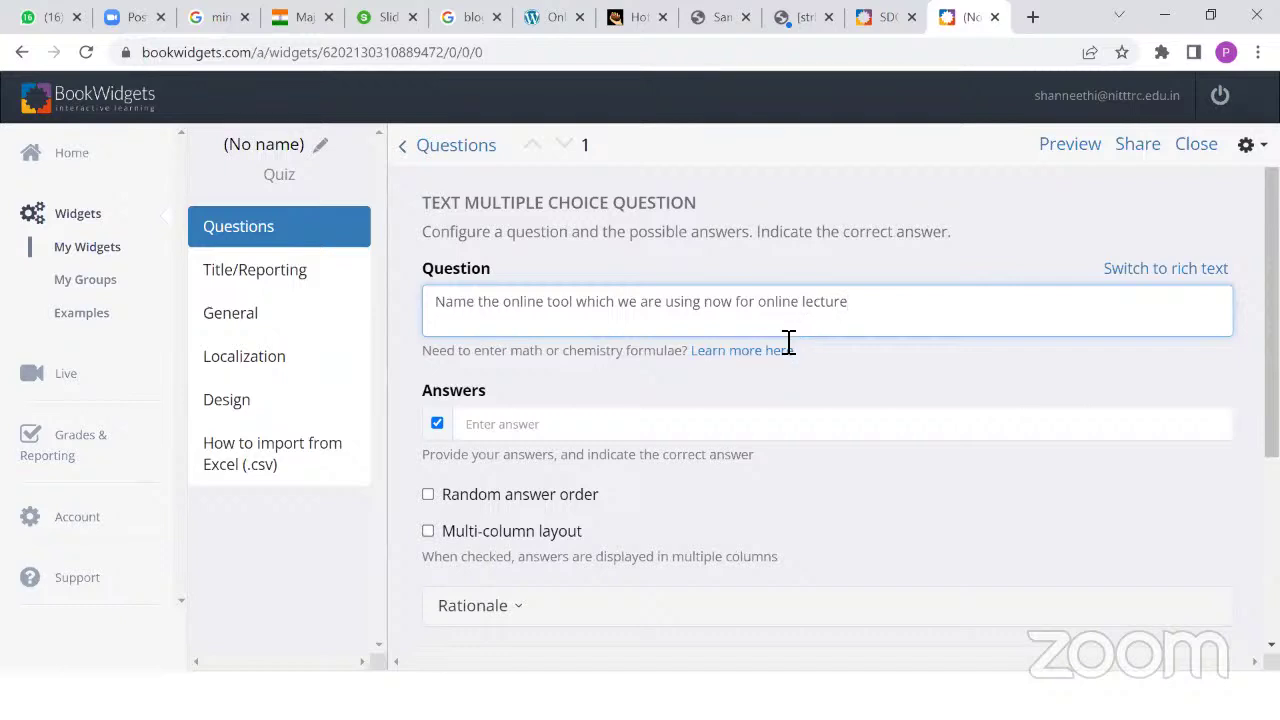
Enter answers Google meet, MS Team, Zoom, Webex, mark Zoom correct, and enable random answer order
left_click(491, 421)
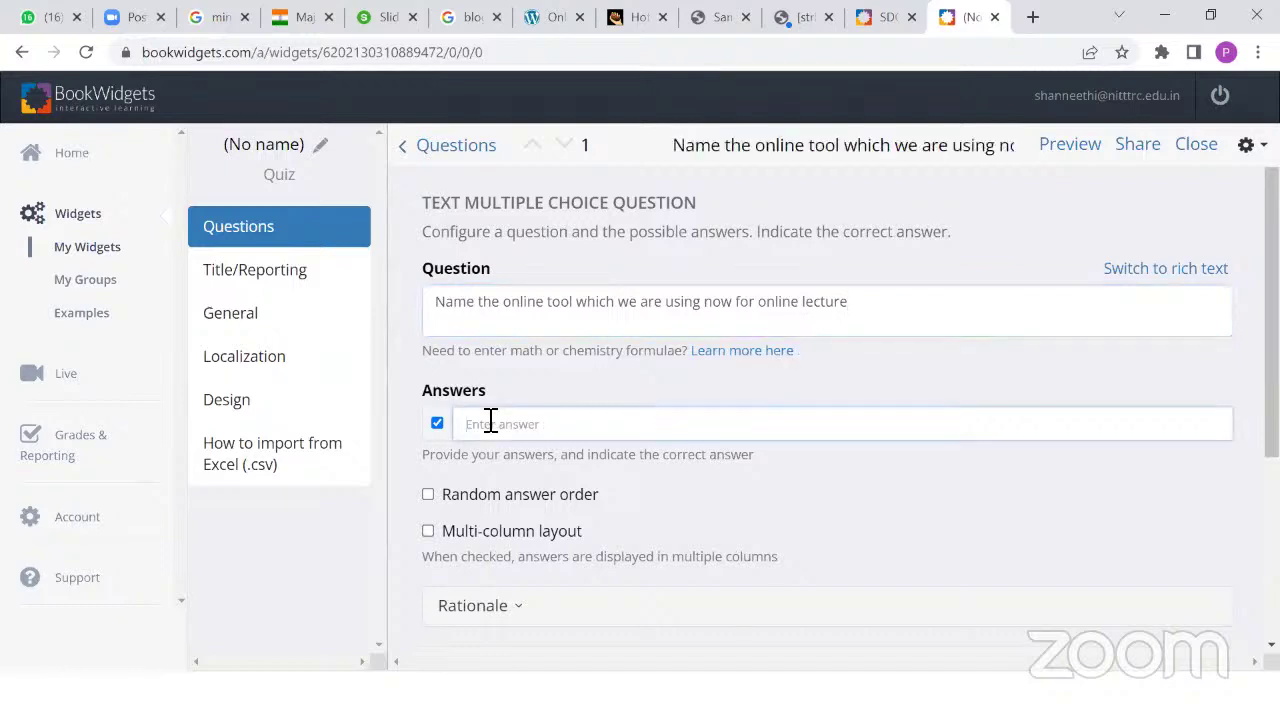
type("Google meet")
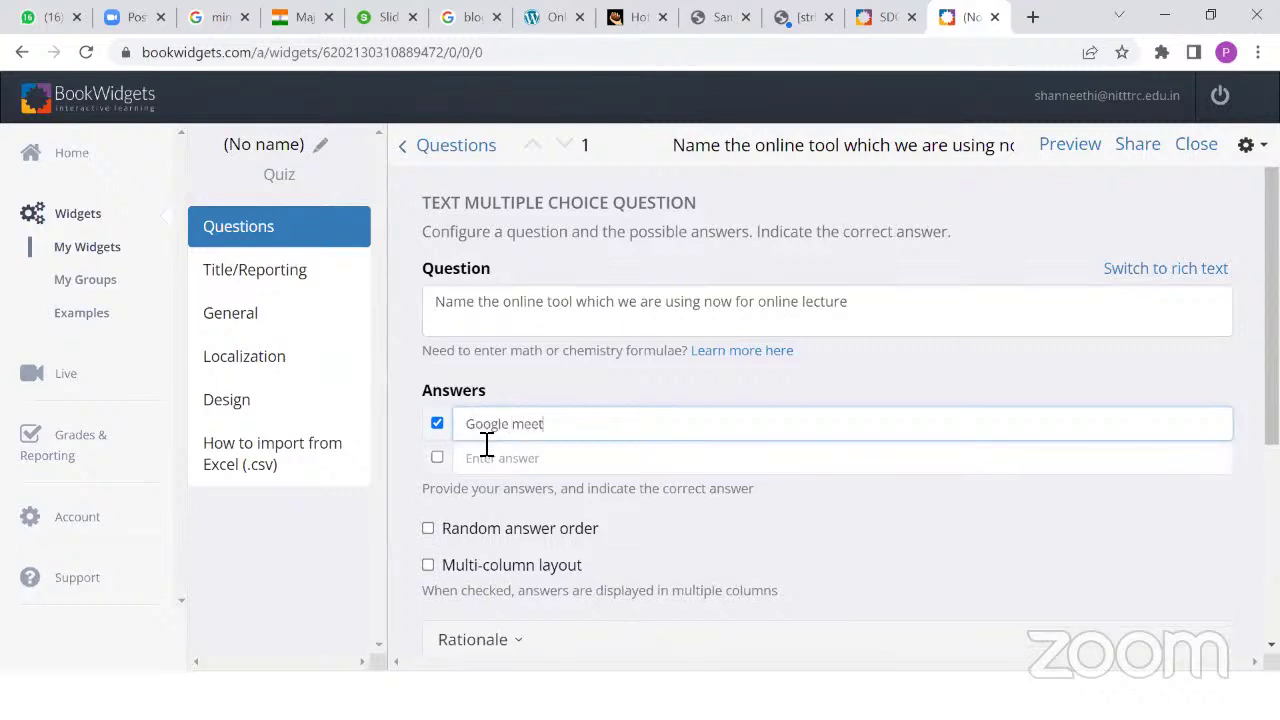
left_click(489, 459)
type("MS Team")
left_click(489, 503)
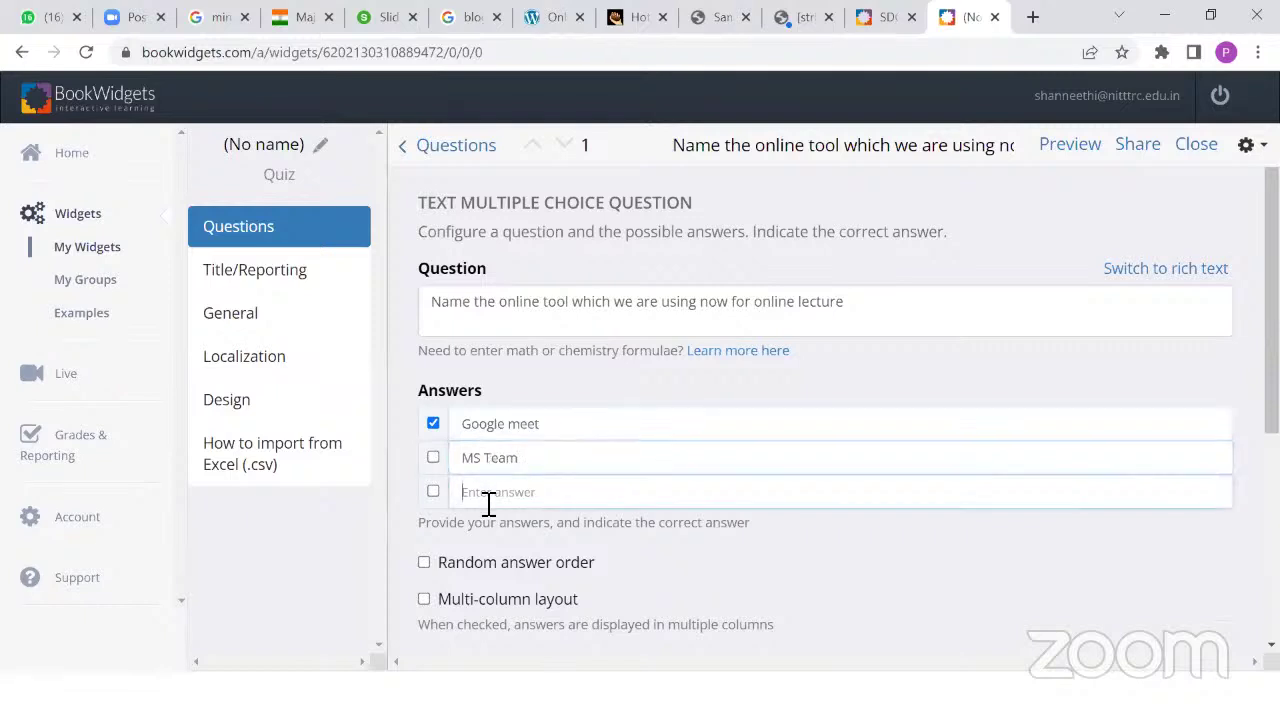
type("Zoon")
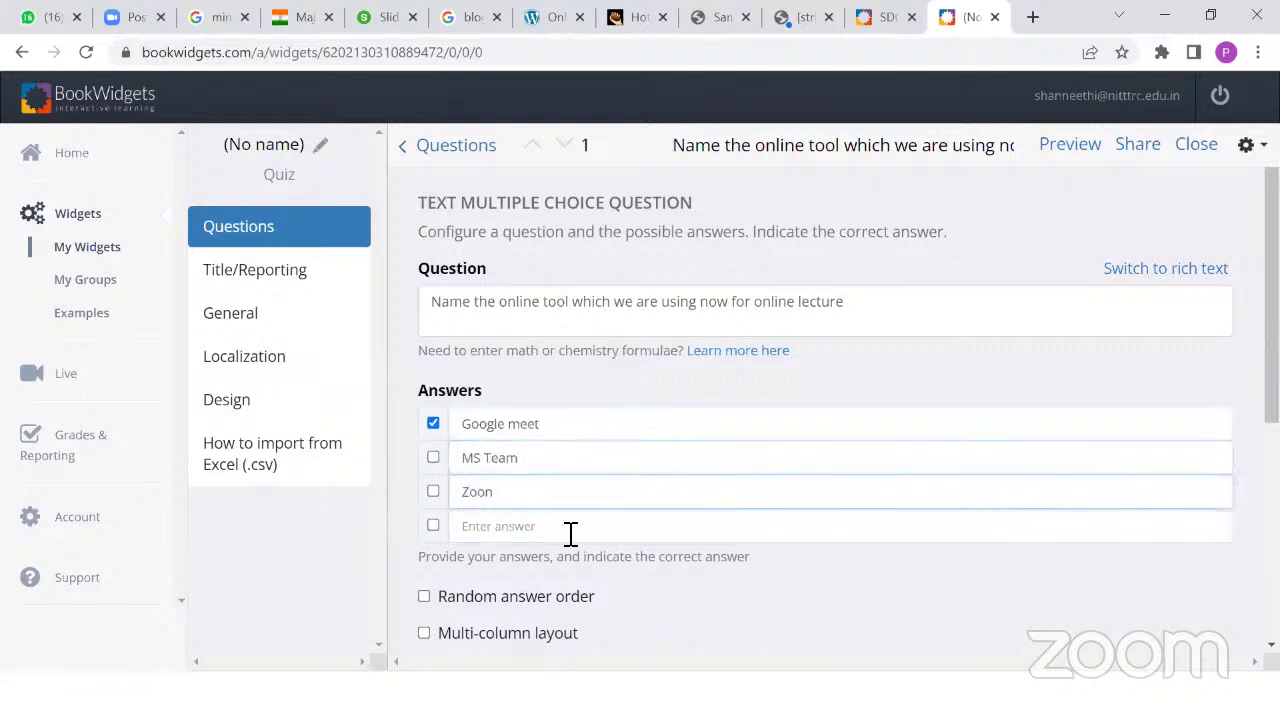
left_click(568, 528)
type("Webex")
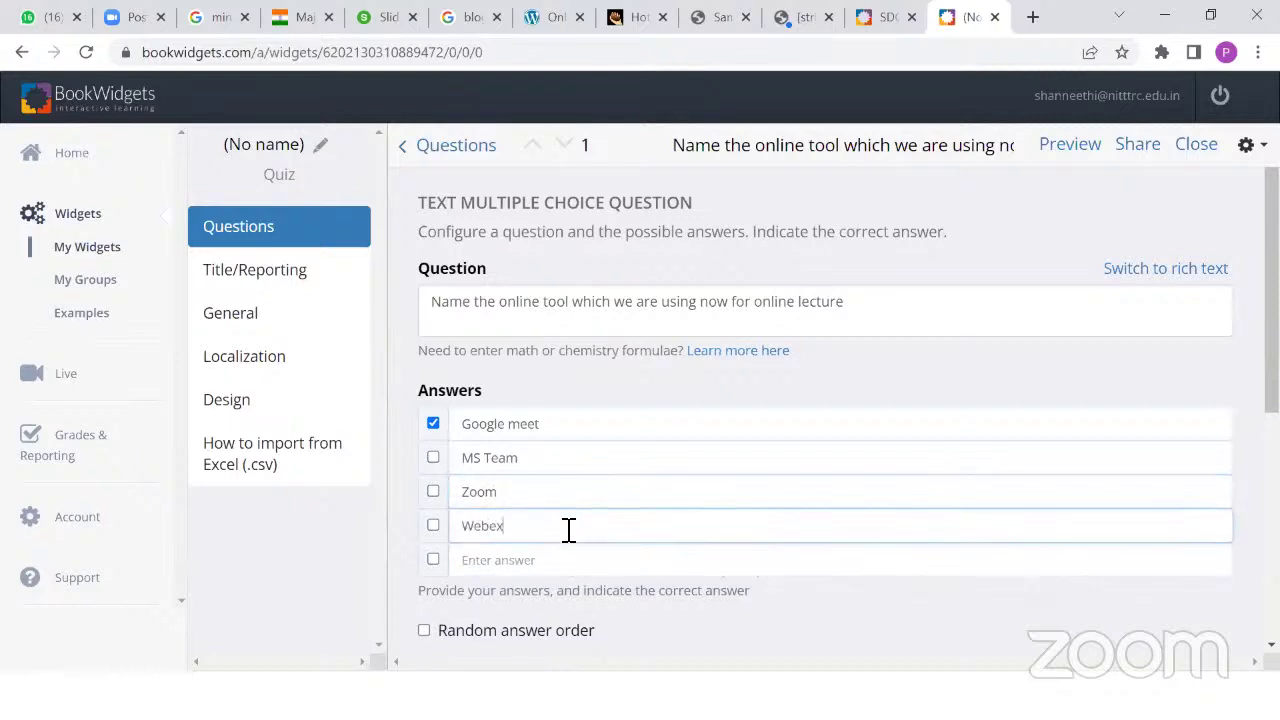
left_click(433, 491)
scroll(911, 563, "down", 2)
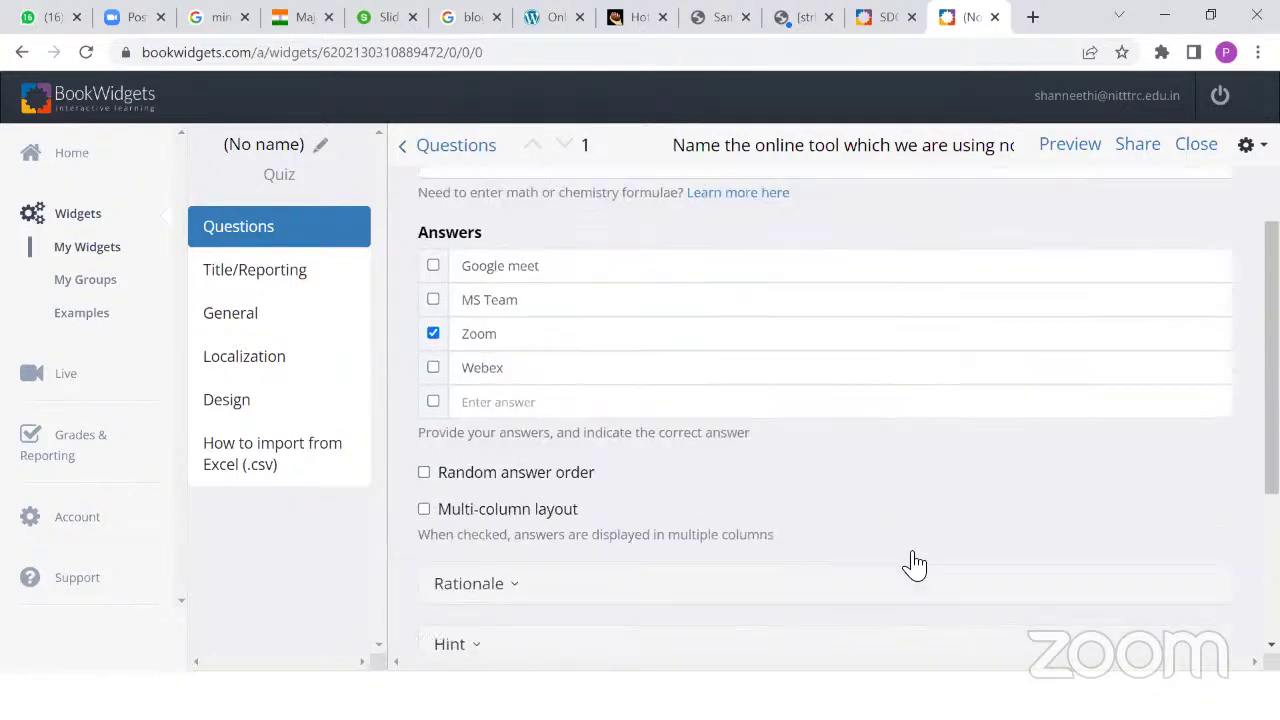
left_click(574, 436)
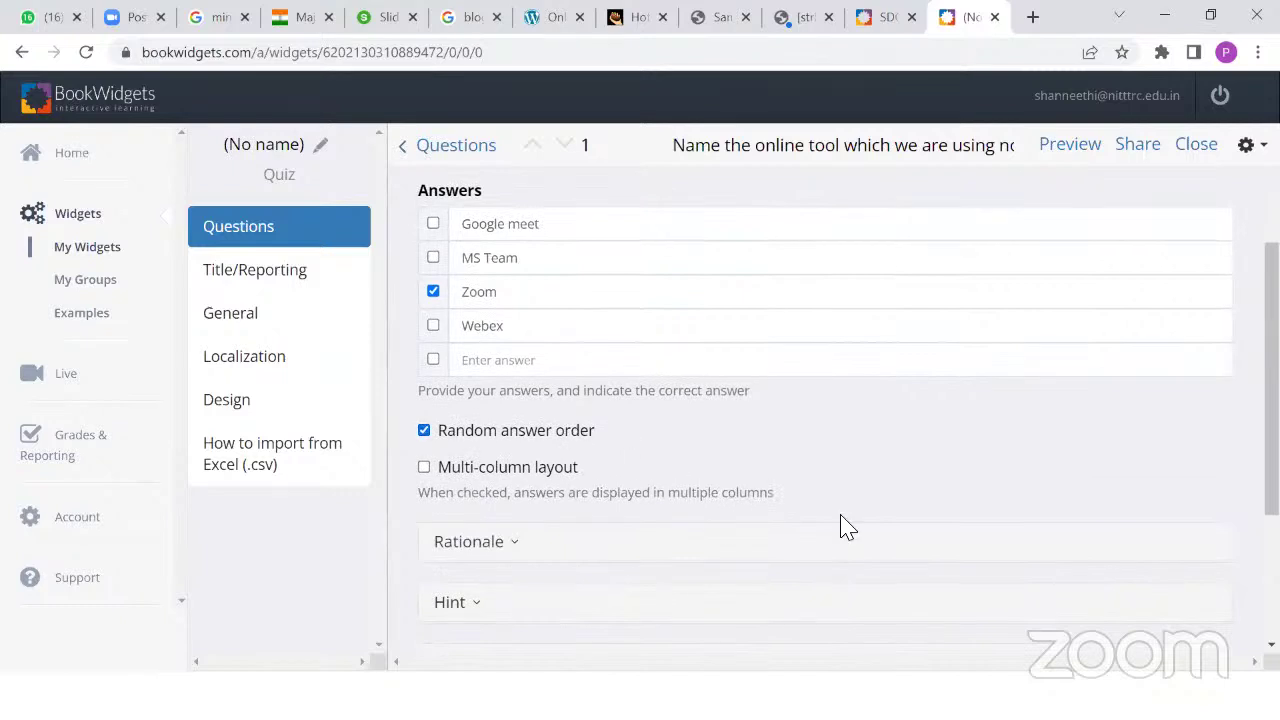
scroll(845, 528, "down", 2)
scroll(845, 528, "down", 1)
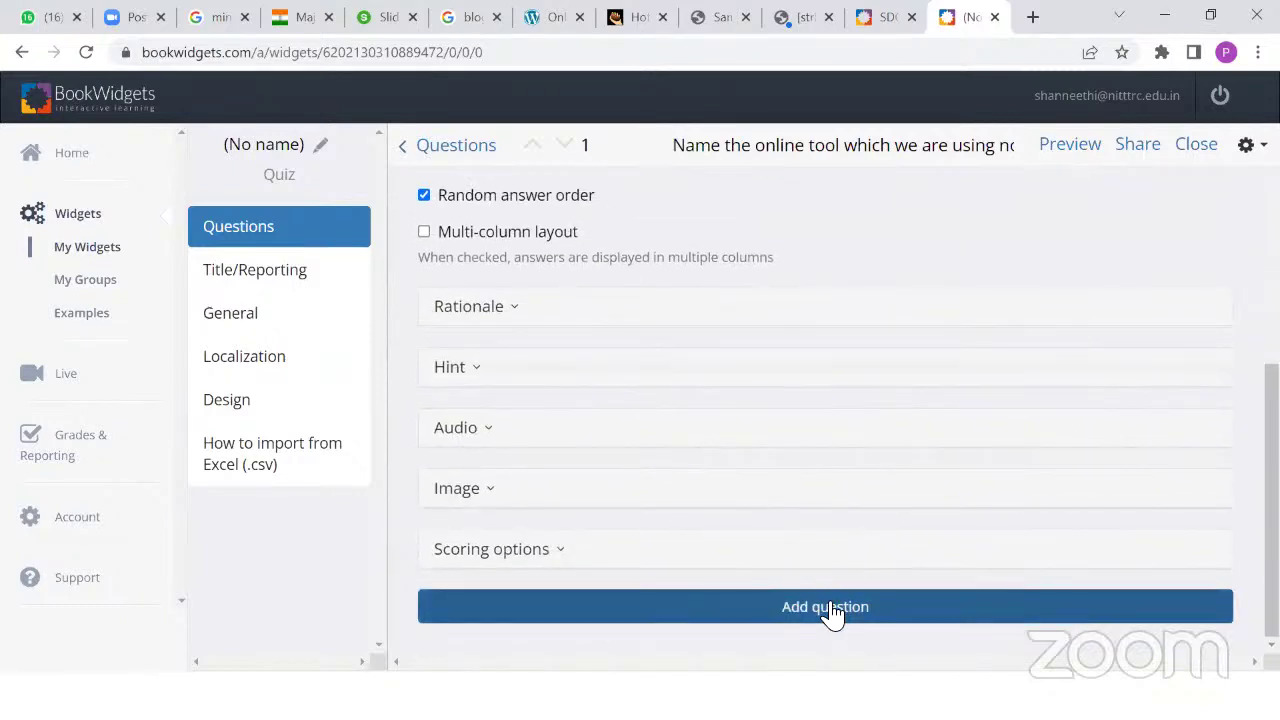
scroll(830, 612, "up", 4)
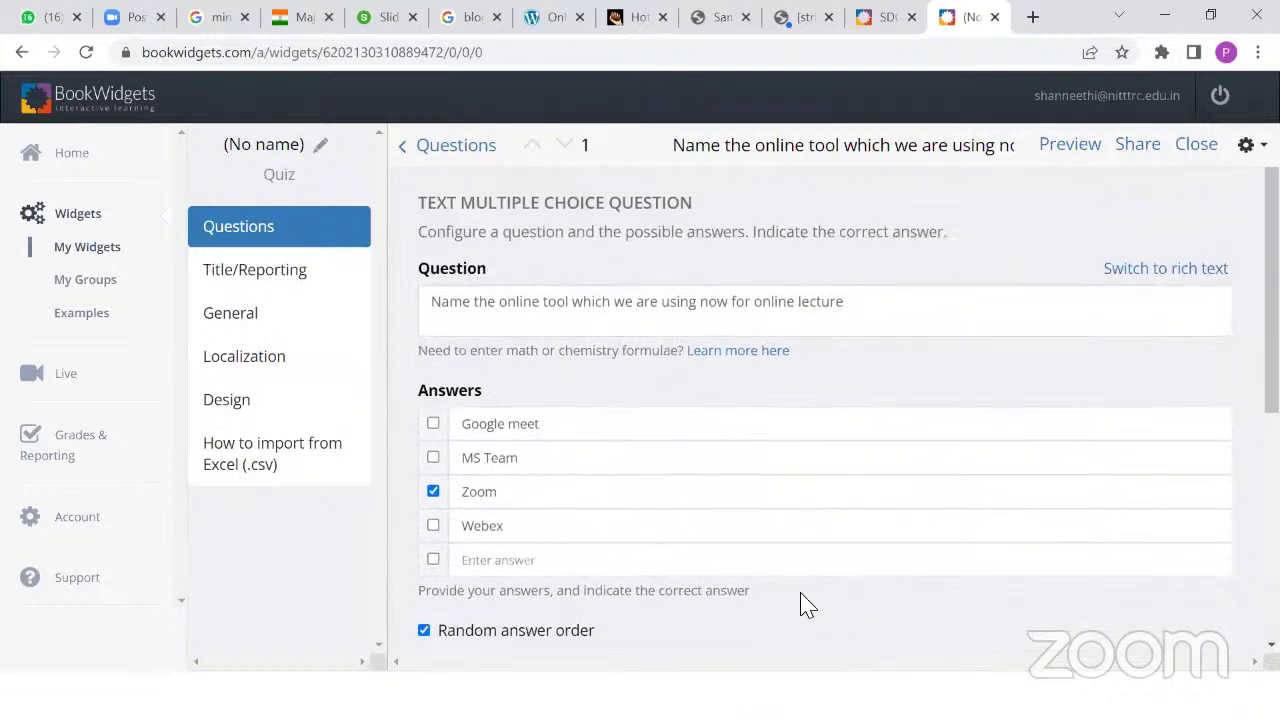
Review the quiz's Title/Reporting and General settings, then question 1
left_click(266, 289)
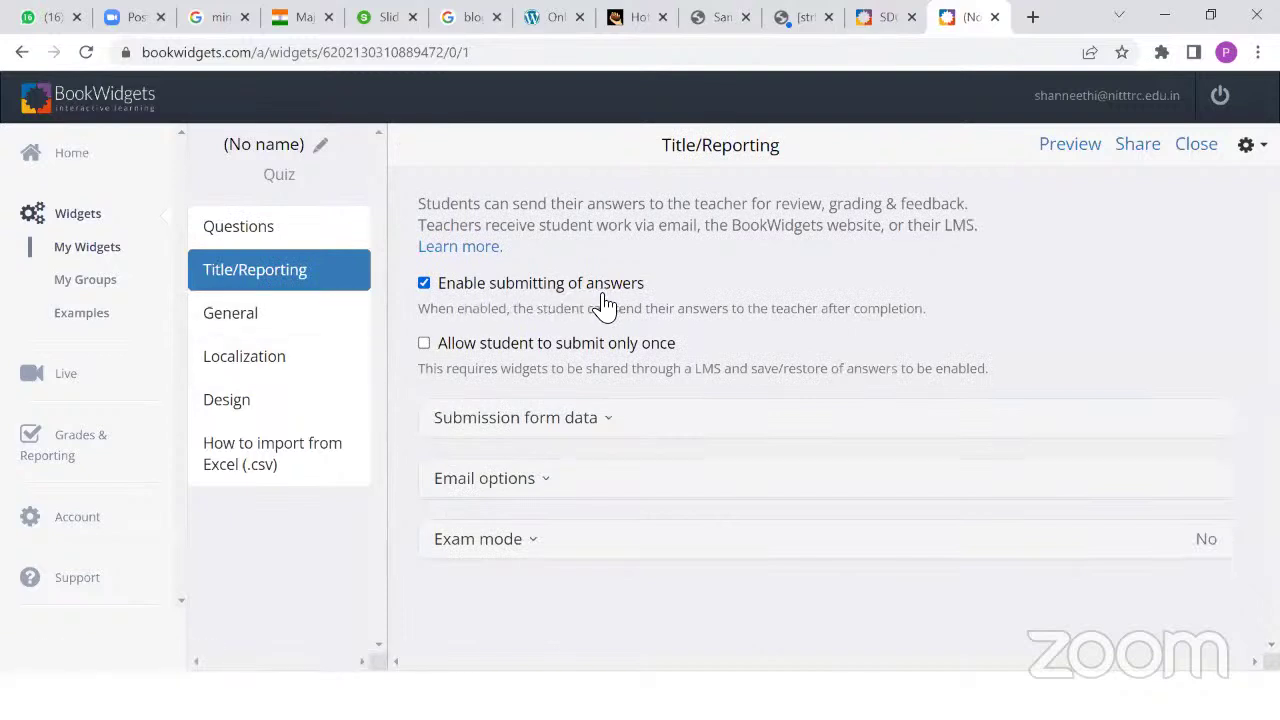
left_click(283, 320)
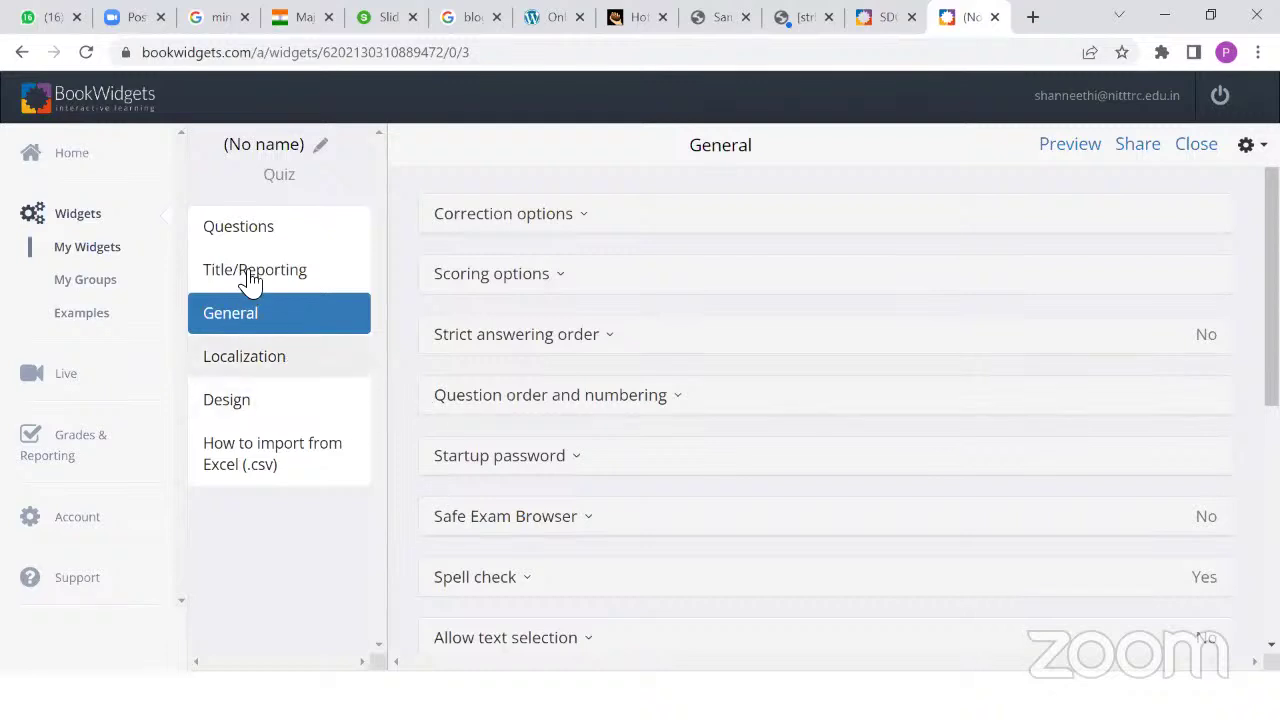
left_click(259, 240)
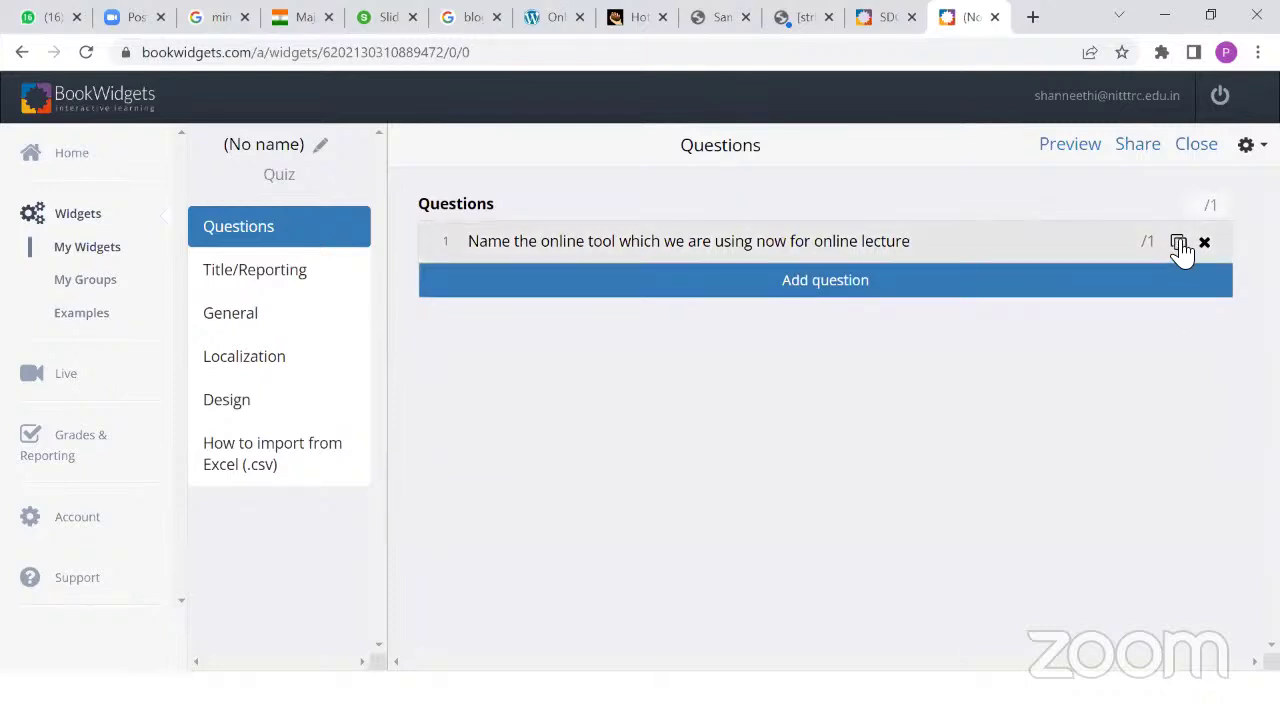
left_click(795, 241)
scroll(894, 374, "down", 5)
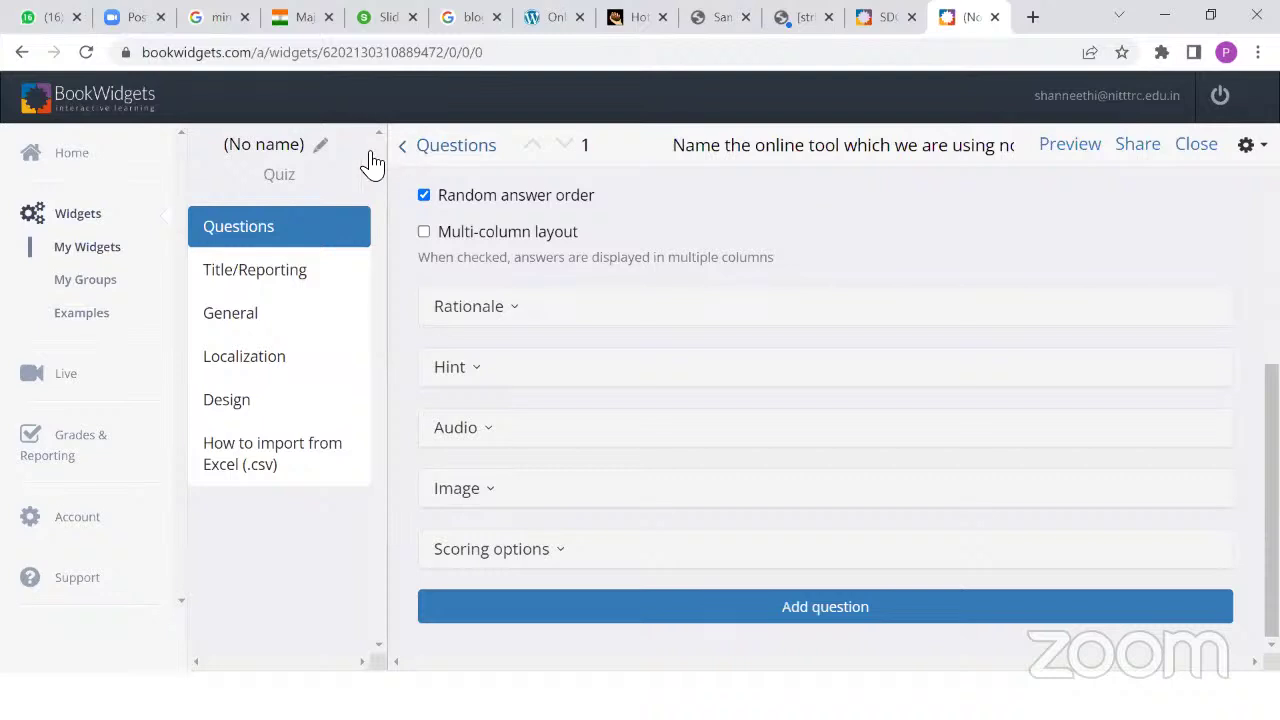
Reopen the Quiz from My Widgets, then return to the widget list
left_click(87, 248)
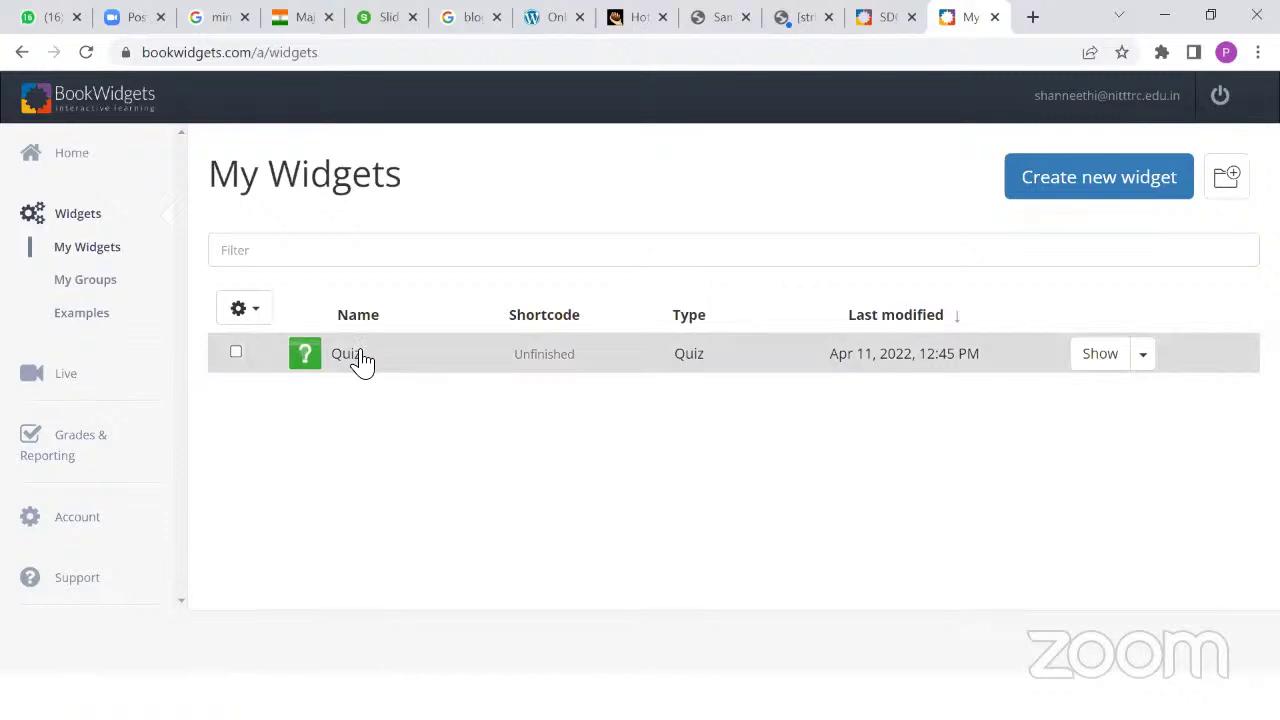
left_click(360, 358)
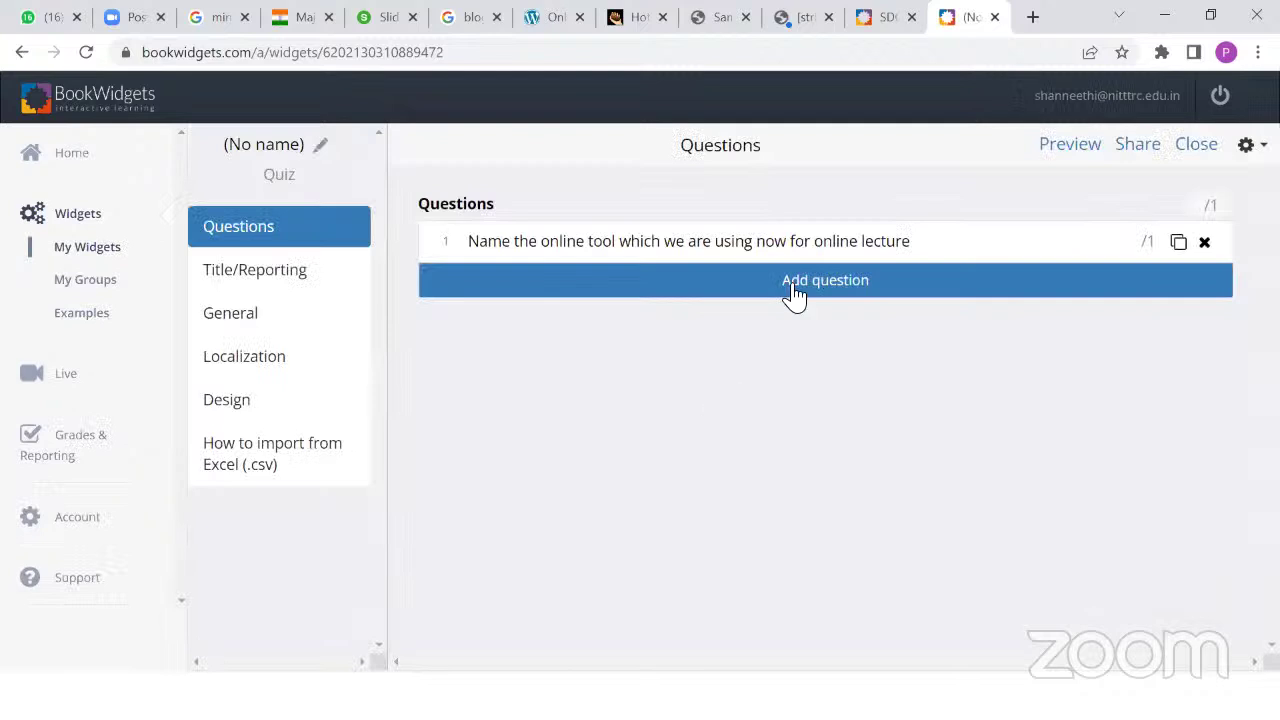
left_click(104, 254)
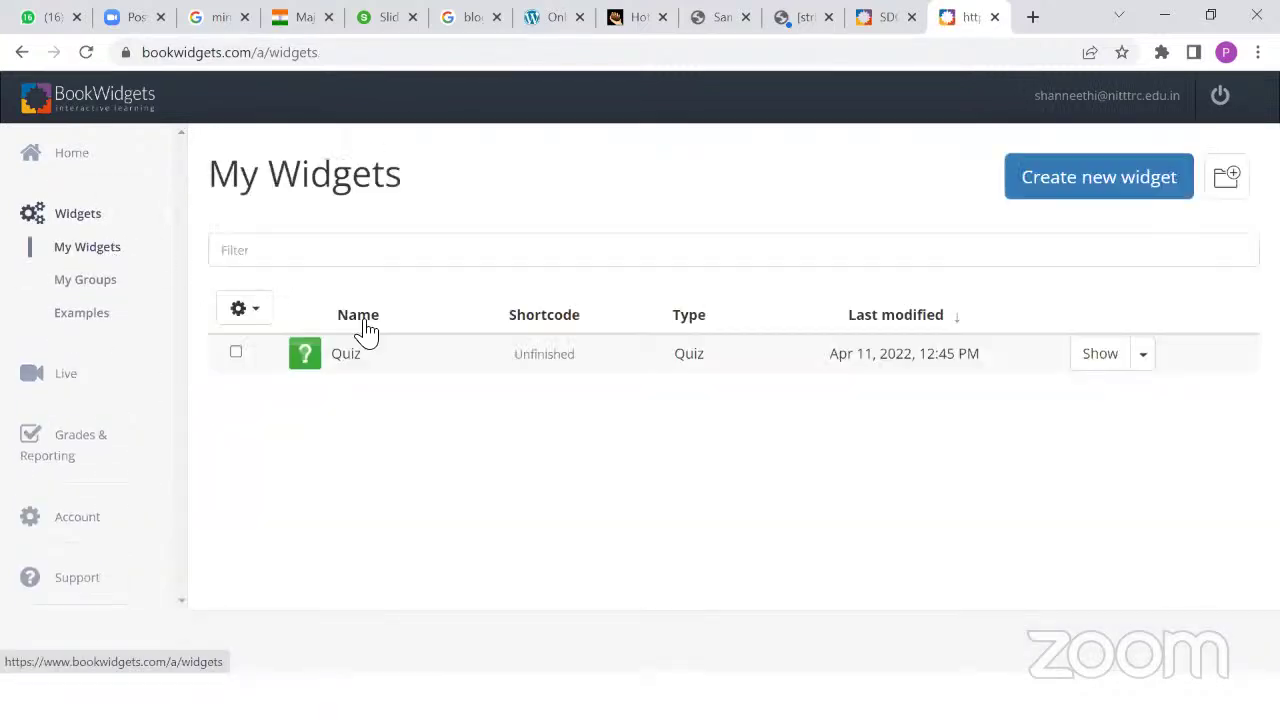
Preview the Quiz as a student through to its Submit page, then close the preview
left_click(1111, 362)
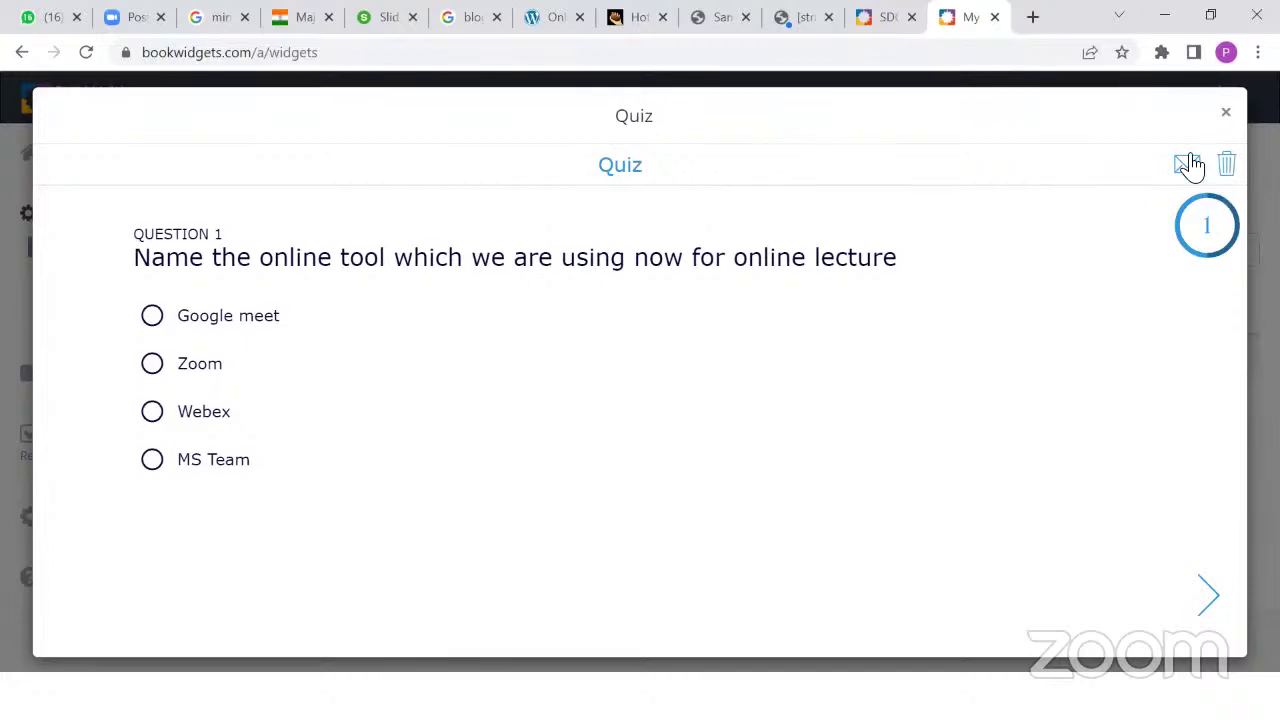
left_click(1218, 604)
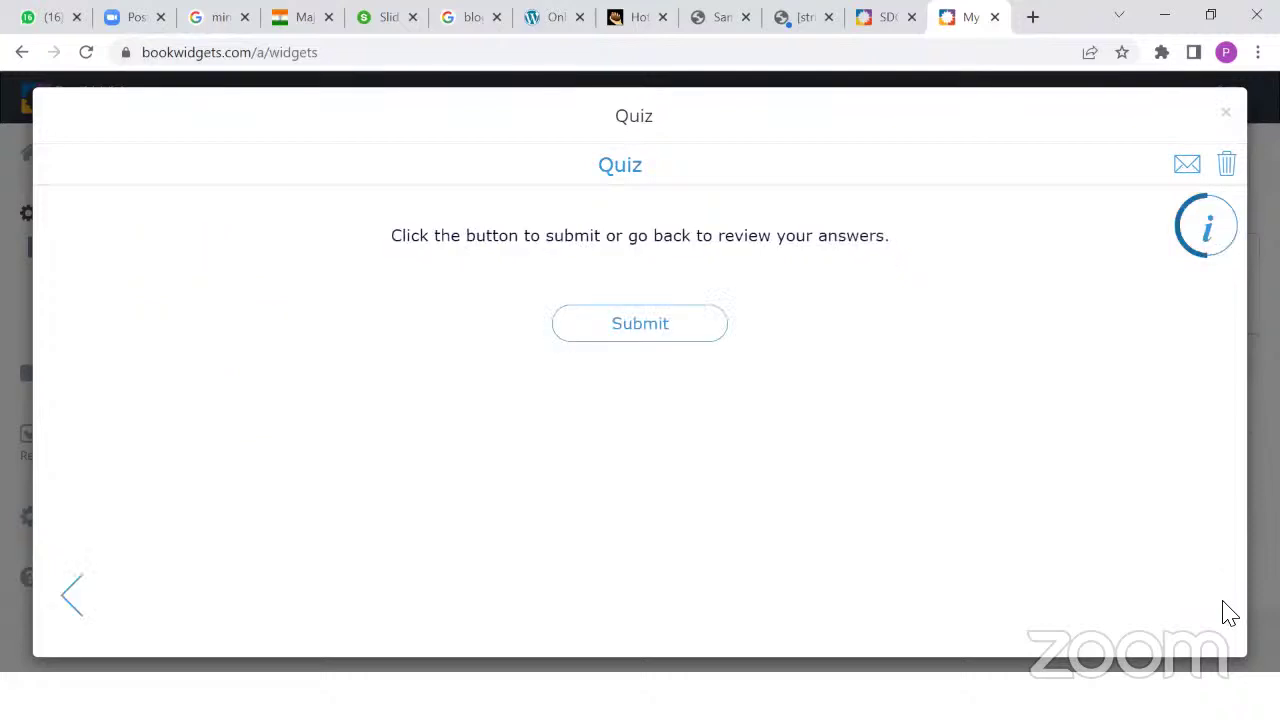
left_click(1226, 115)
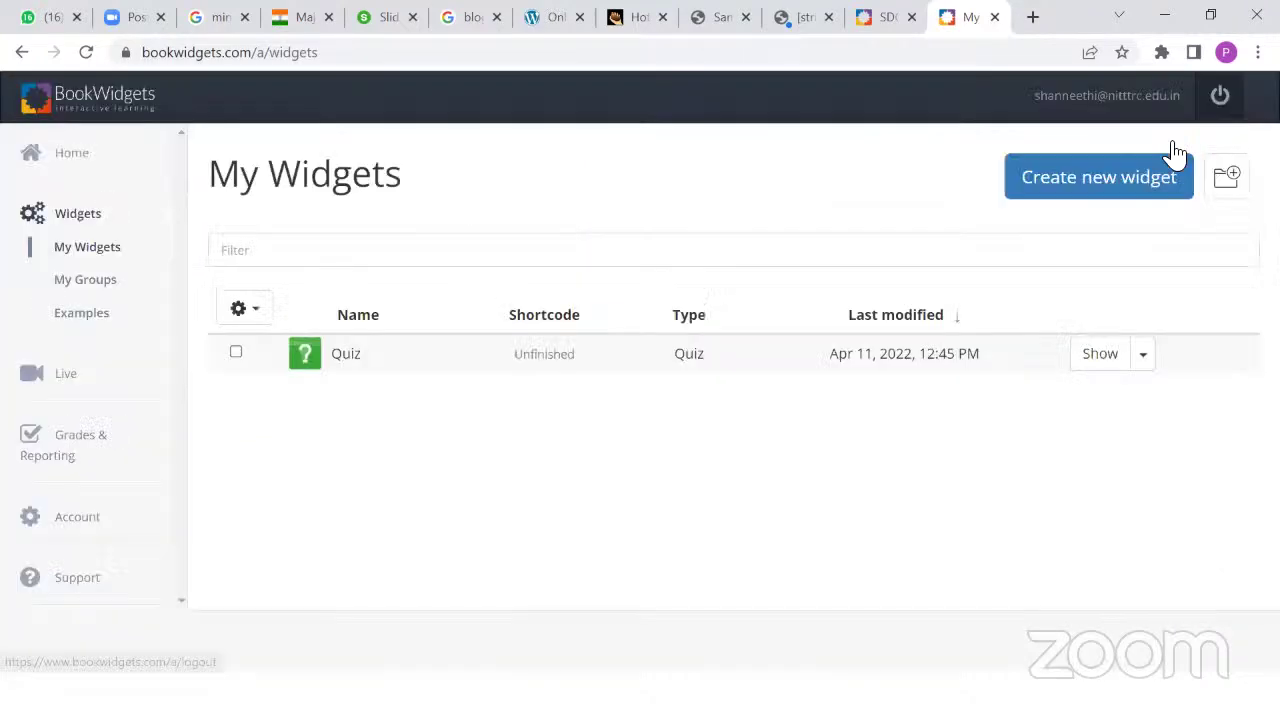
Open question 1 of the Quiz and inspect its scoring weight, image and rationale options
left_click(565, 368)
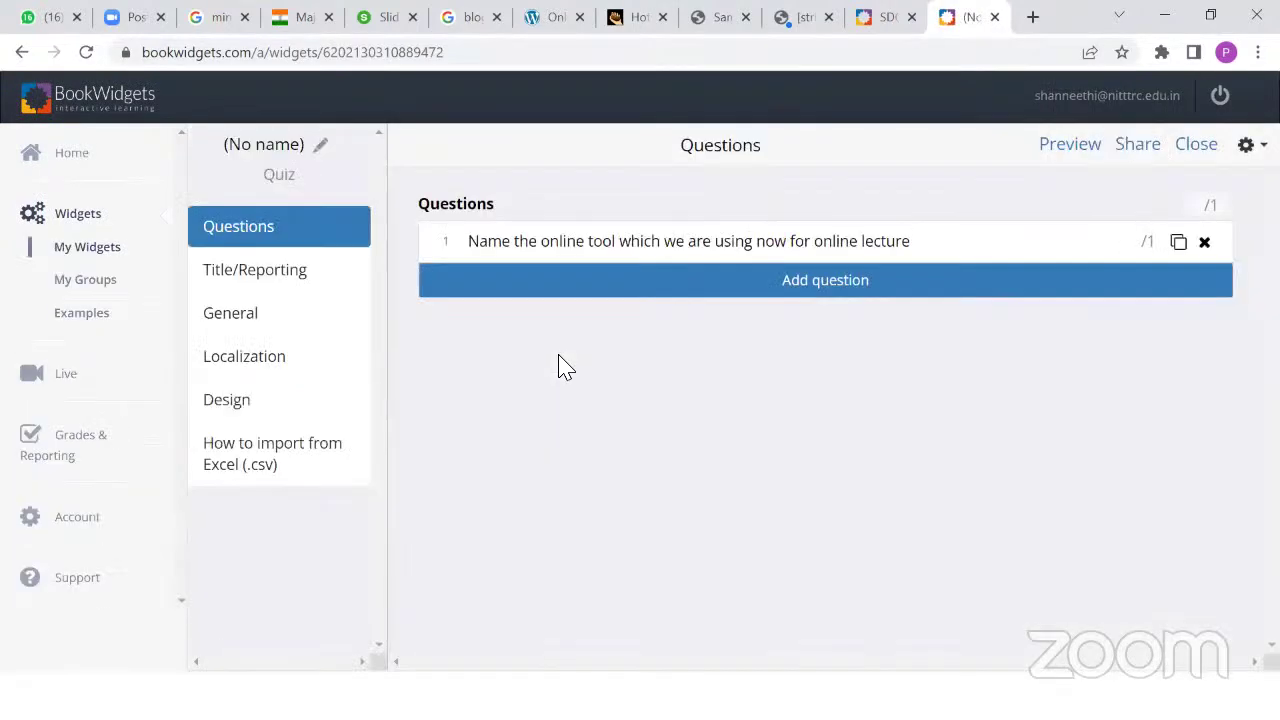
left_click(622, 245)
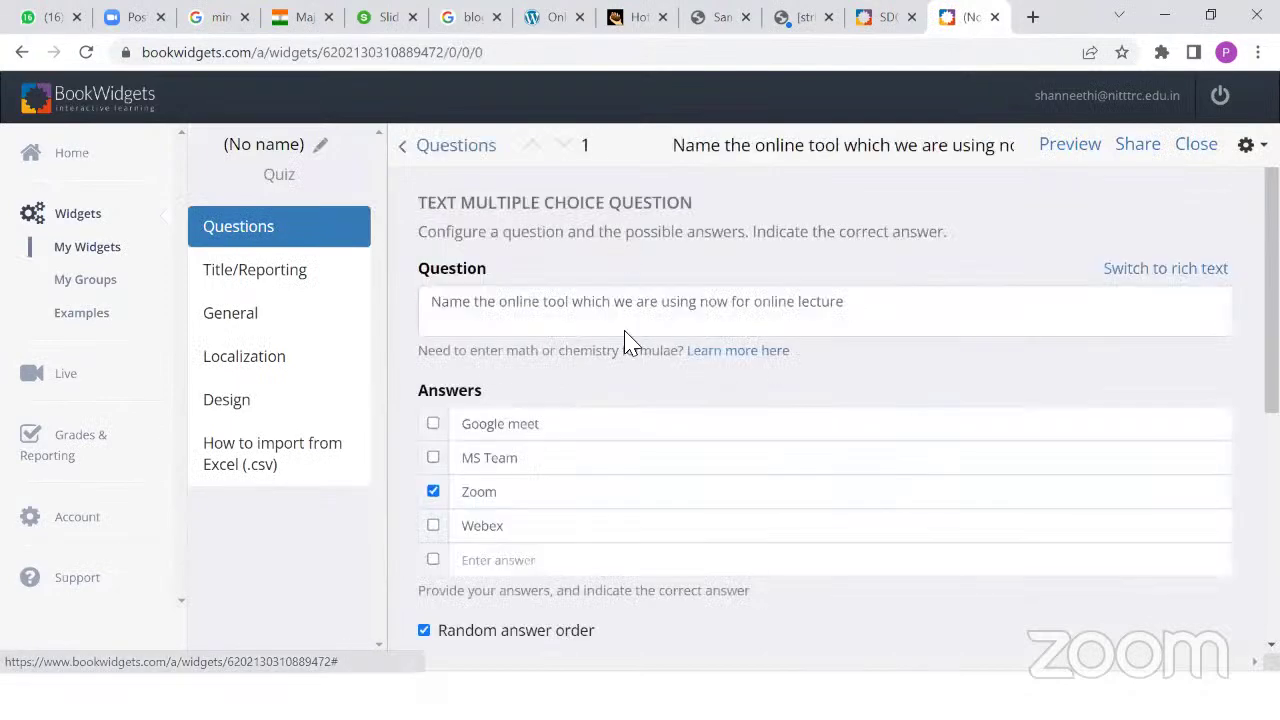
scroll(630, 403, "down", 5)
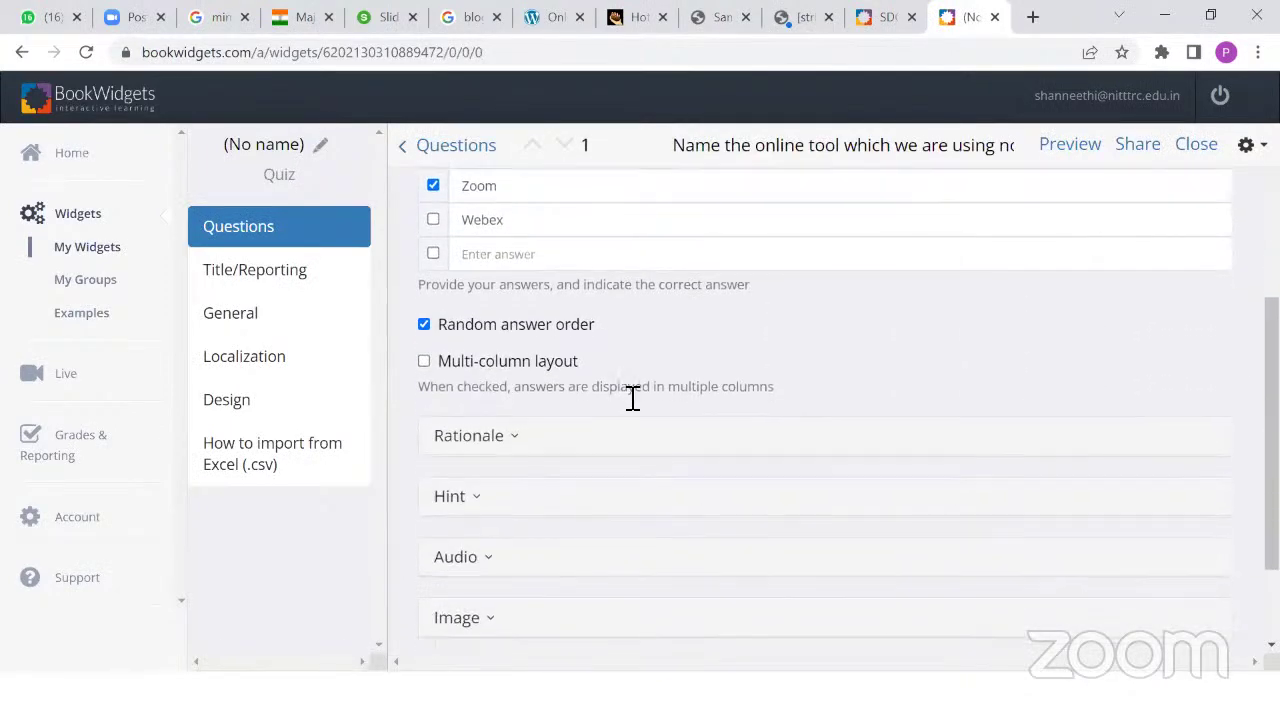
left_click(553, 553)
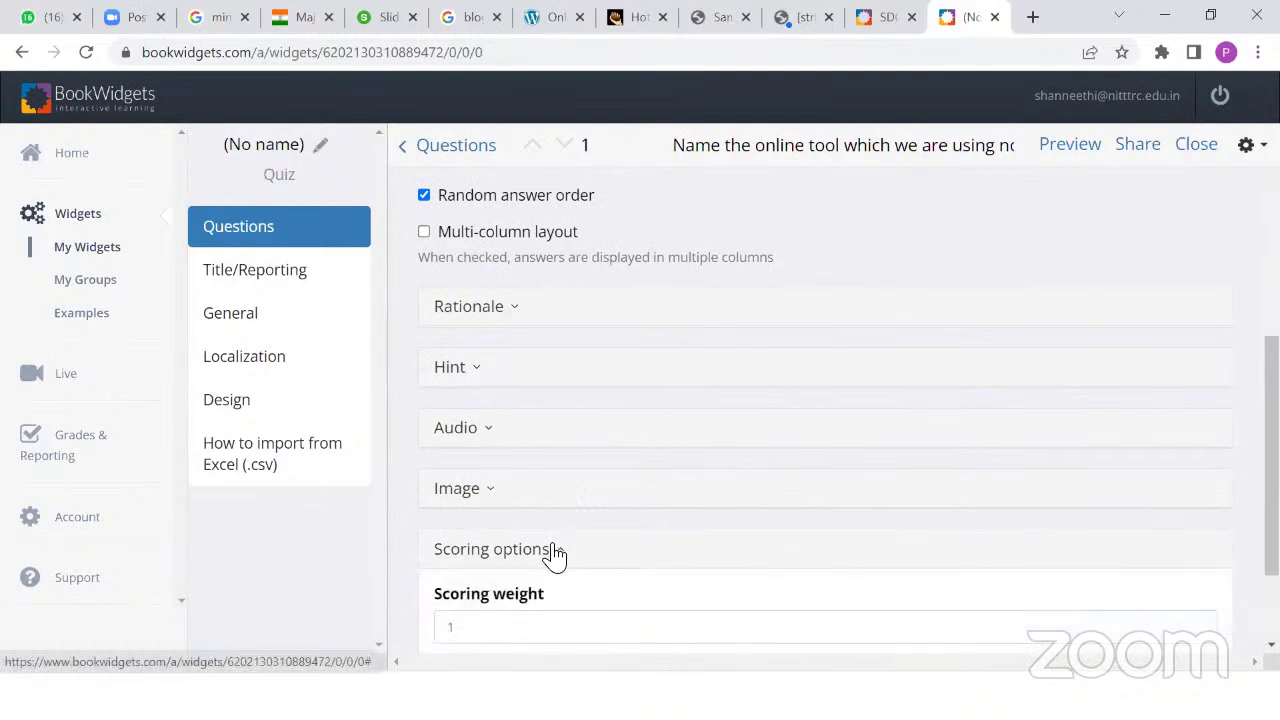
scroll(540, 565, "down", 1)
left_click(500, 398)
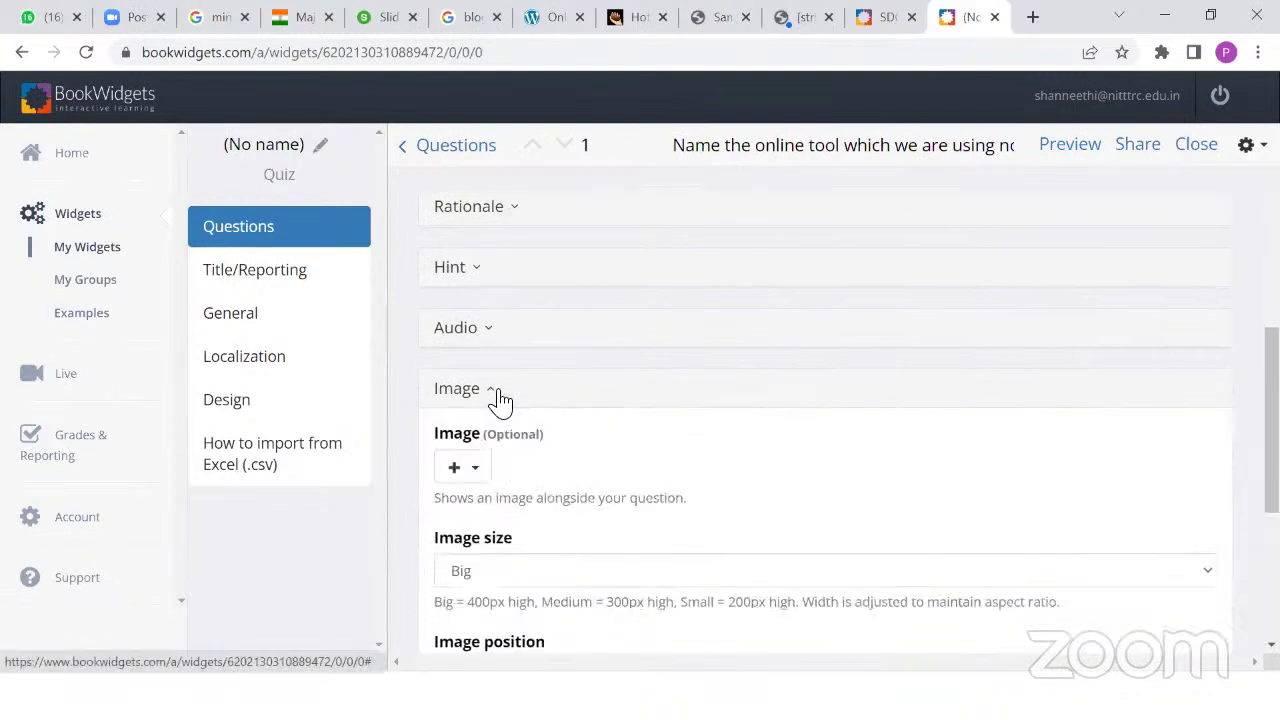
left_click(500, 398)
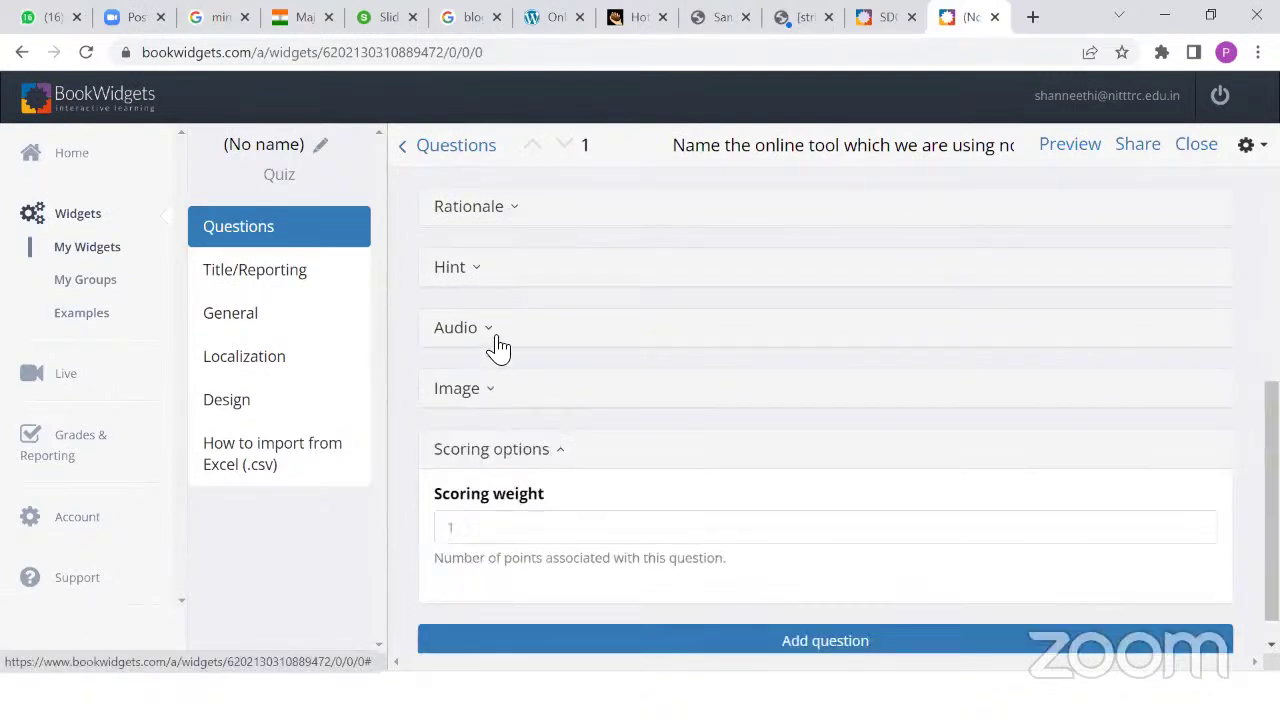
left_click(512, 212)
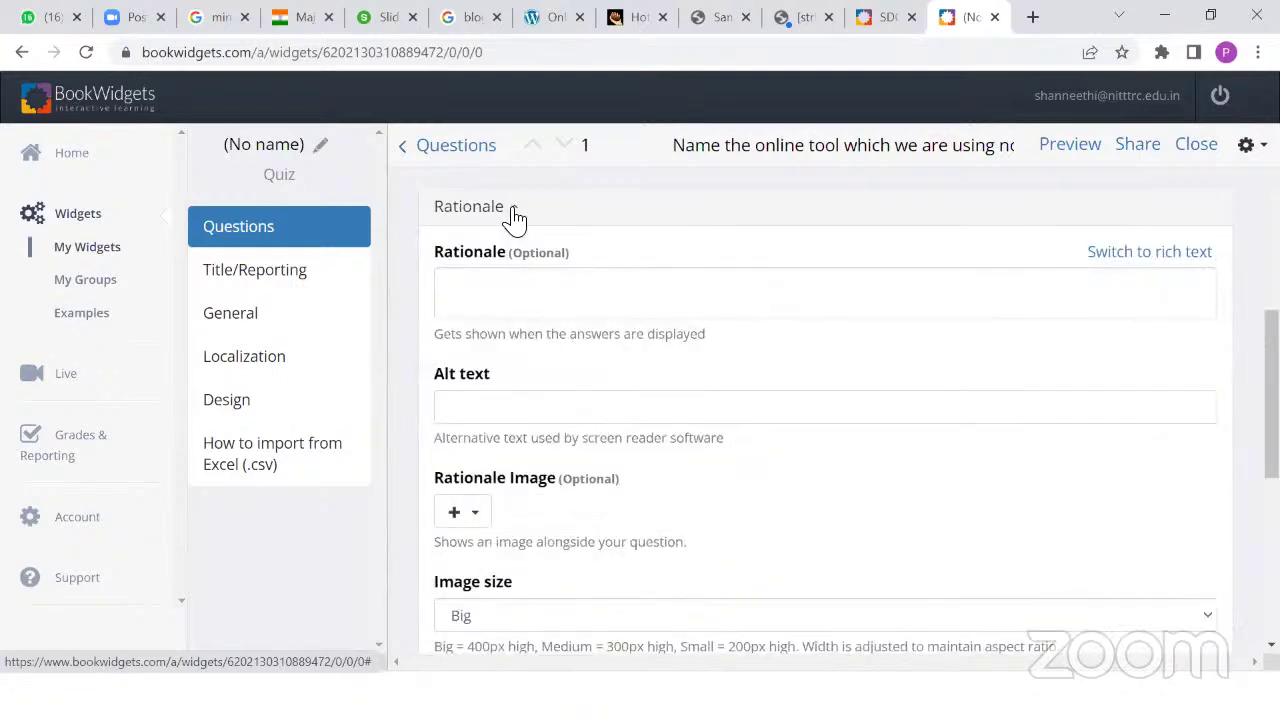
Enable 'Allow student to submit only once' under Title/Reporting and open the Share dialog
left_click(317, 269)
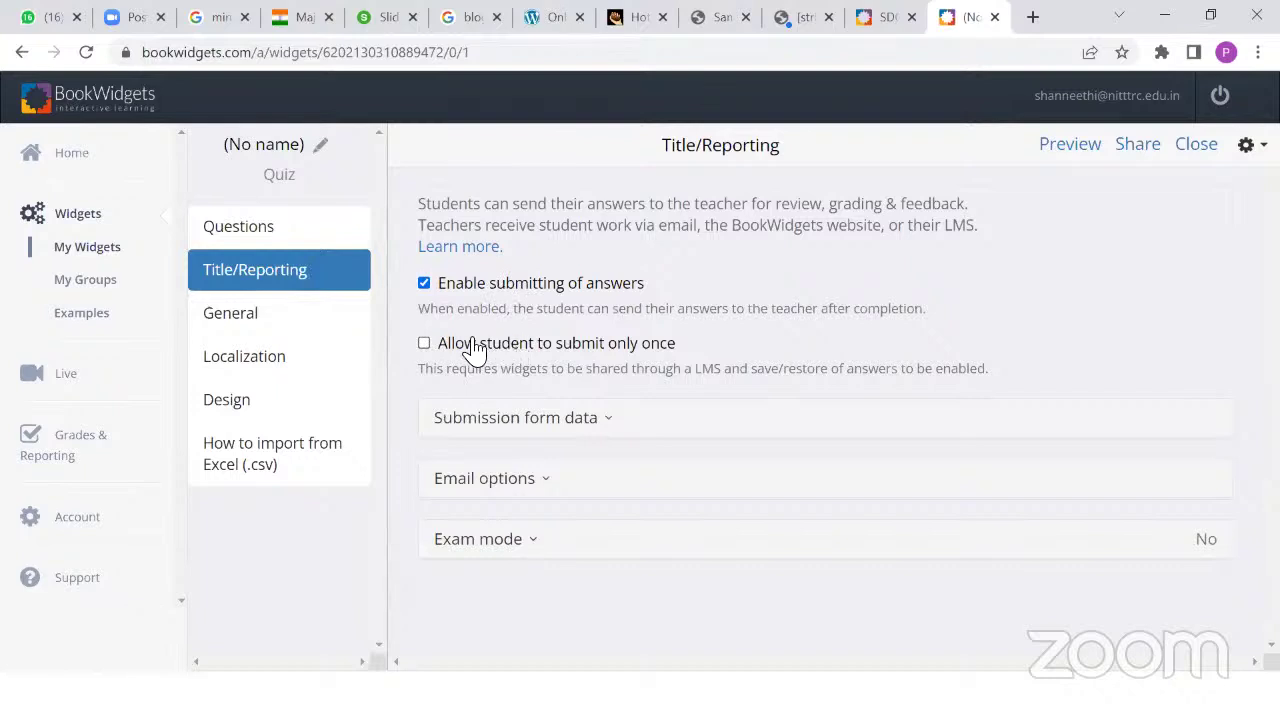
left_click(424, 343)
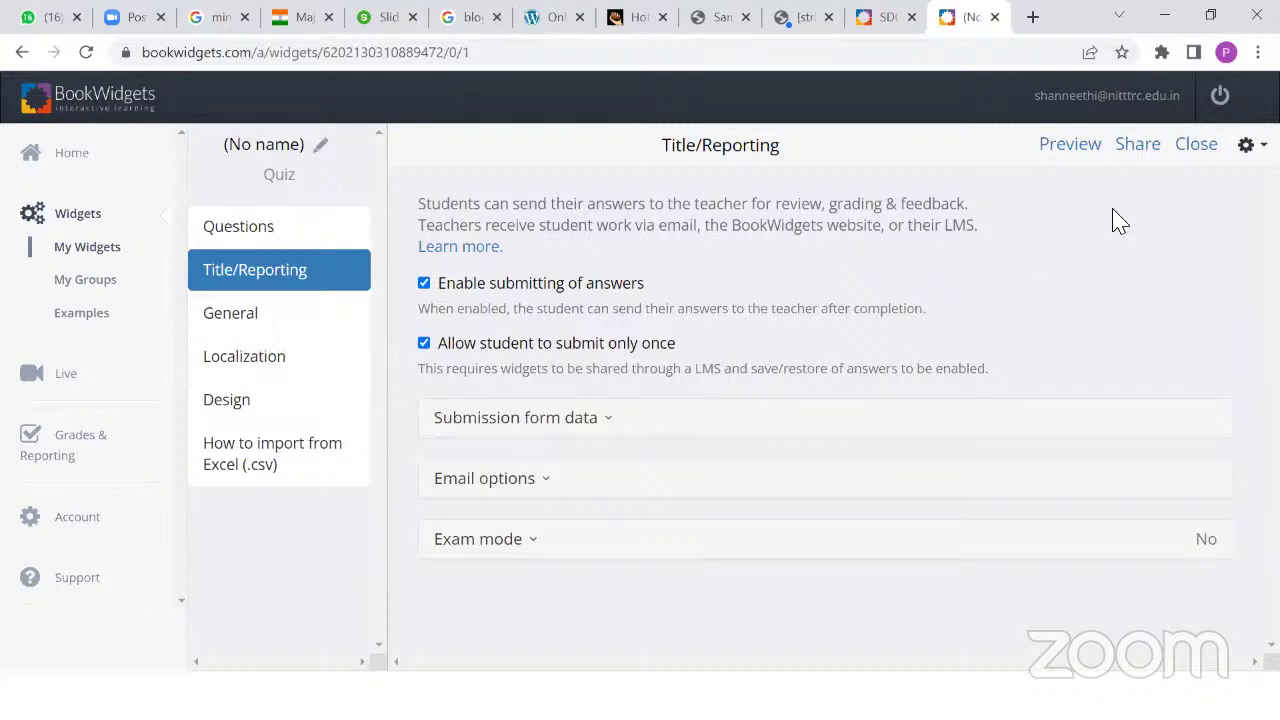
left_click(1141, 146)
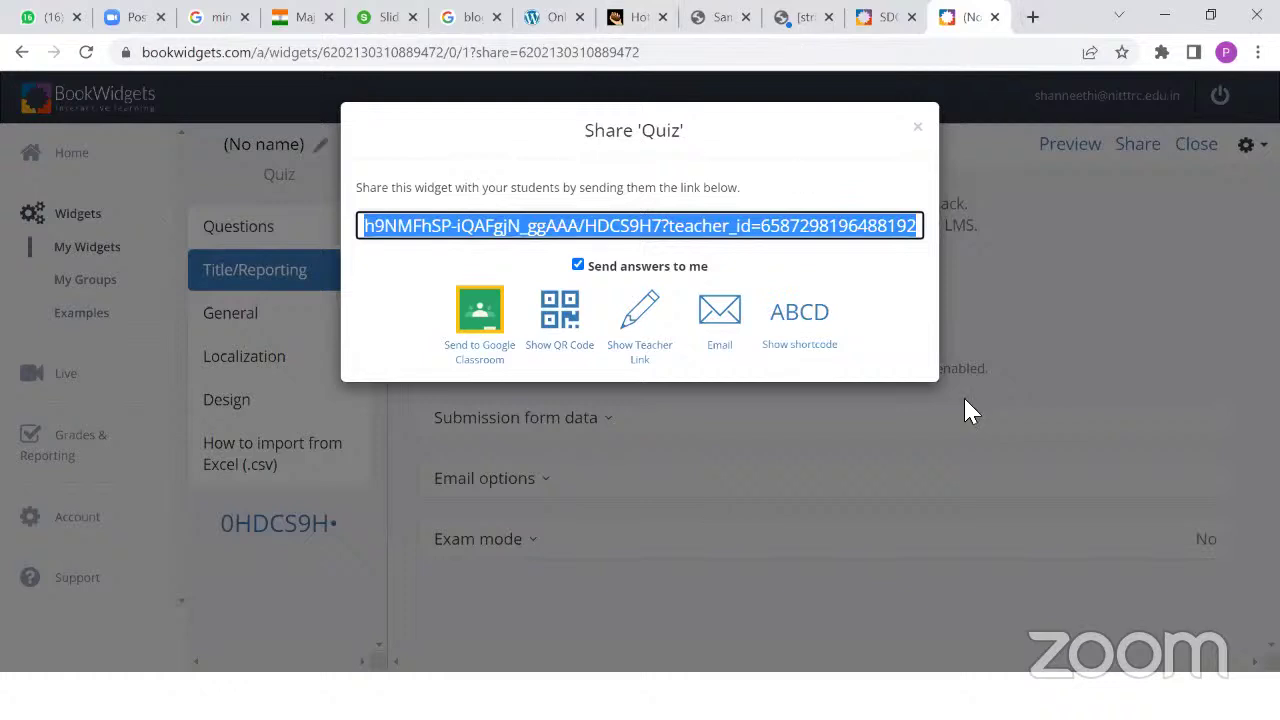
Copy the quiz's student share link and load it in a new browser tab
key("alt+Tab")
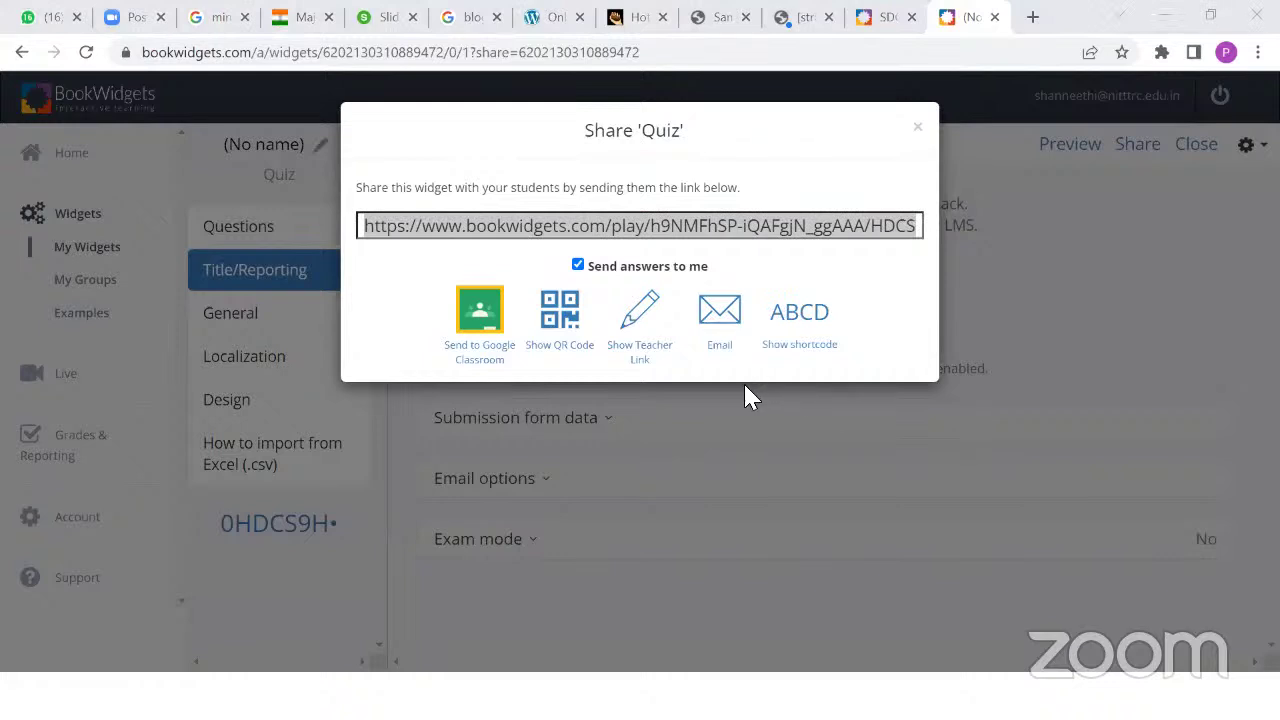
left_click(645, 328)
left_click(668, 260)
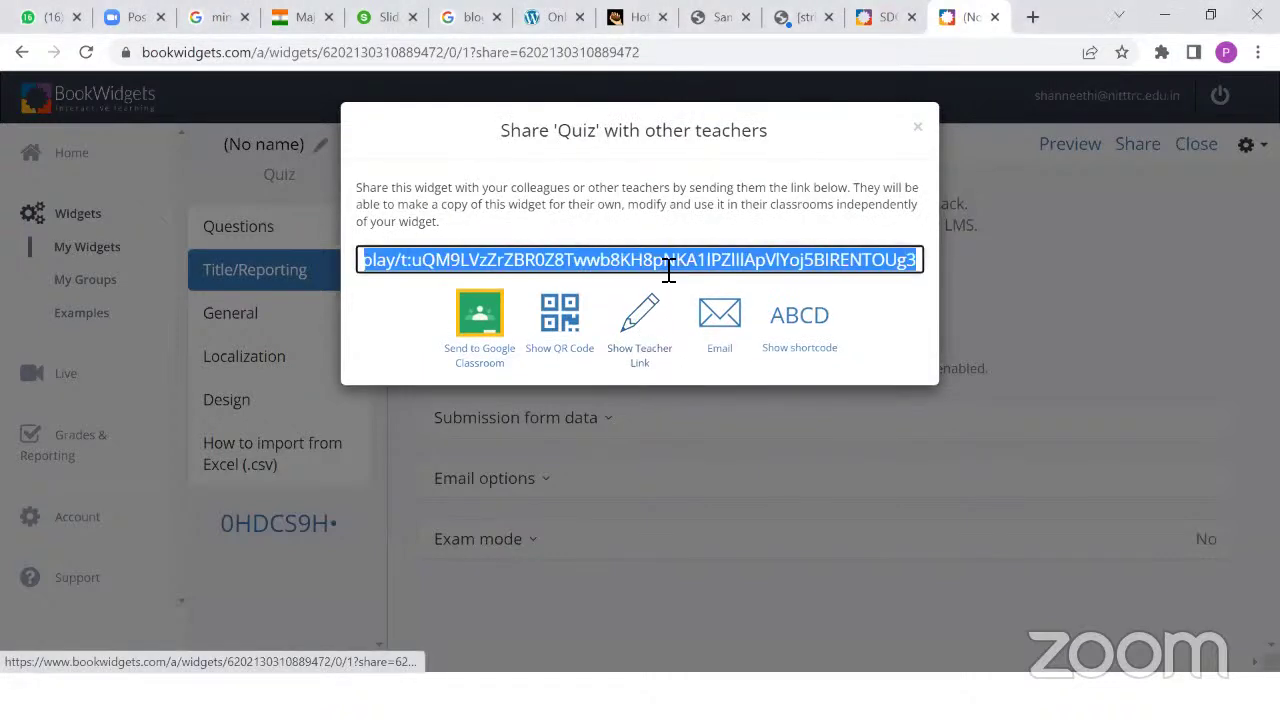
key("ctrl+c")
key("ctrl+t")
key("ctrl+v")
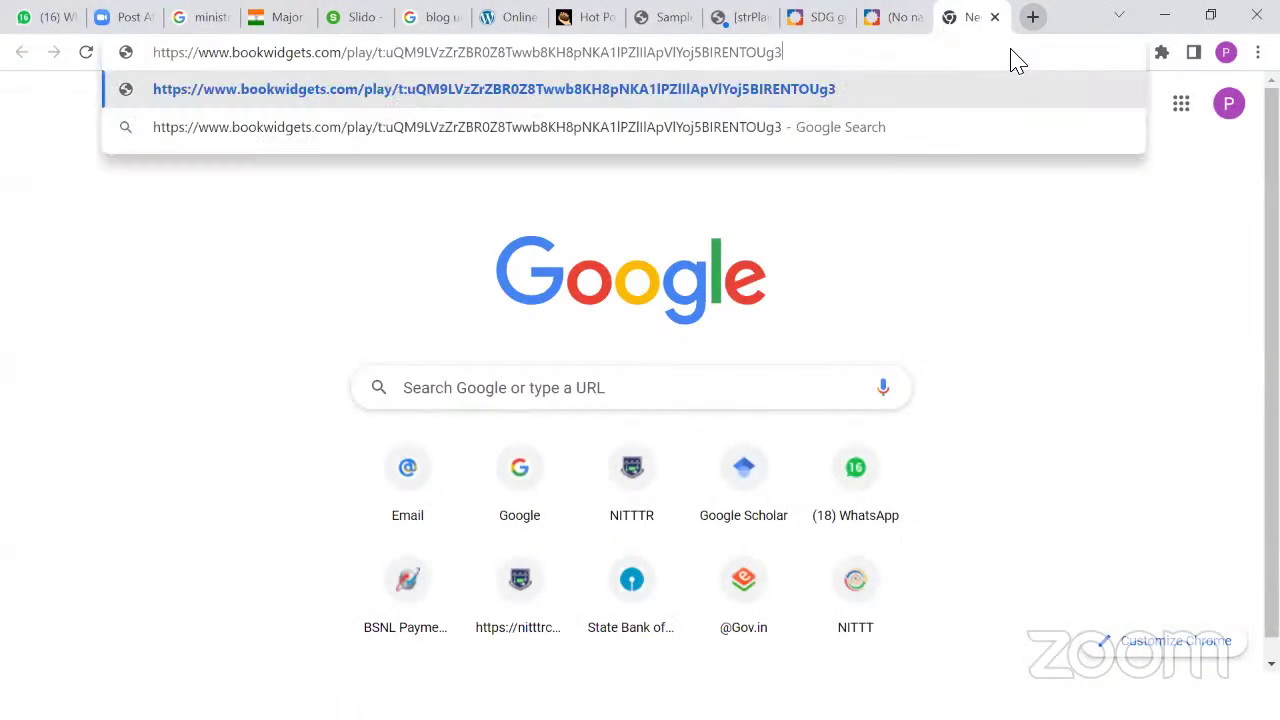
key("Return")
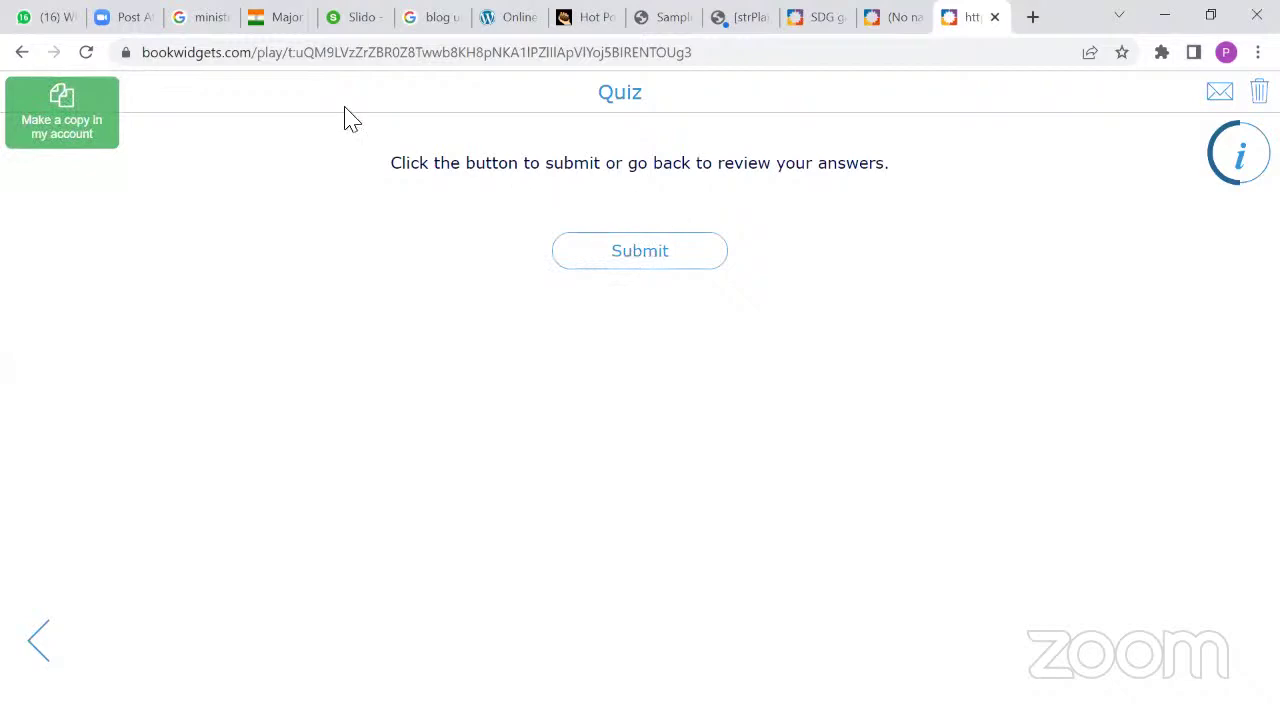
left_click(22, 52)
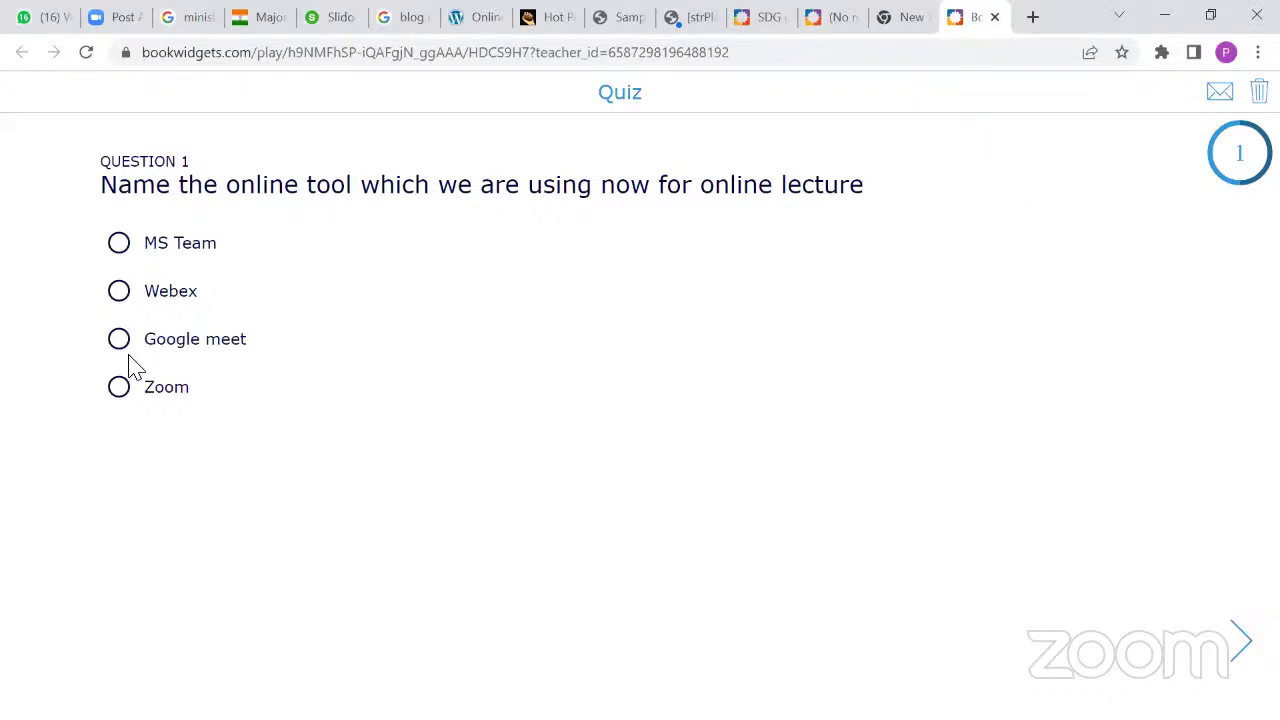
Answer the question with Zoom and submit from the Submit page
left_click(118, 389)
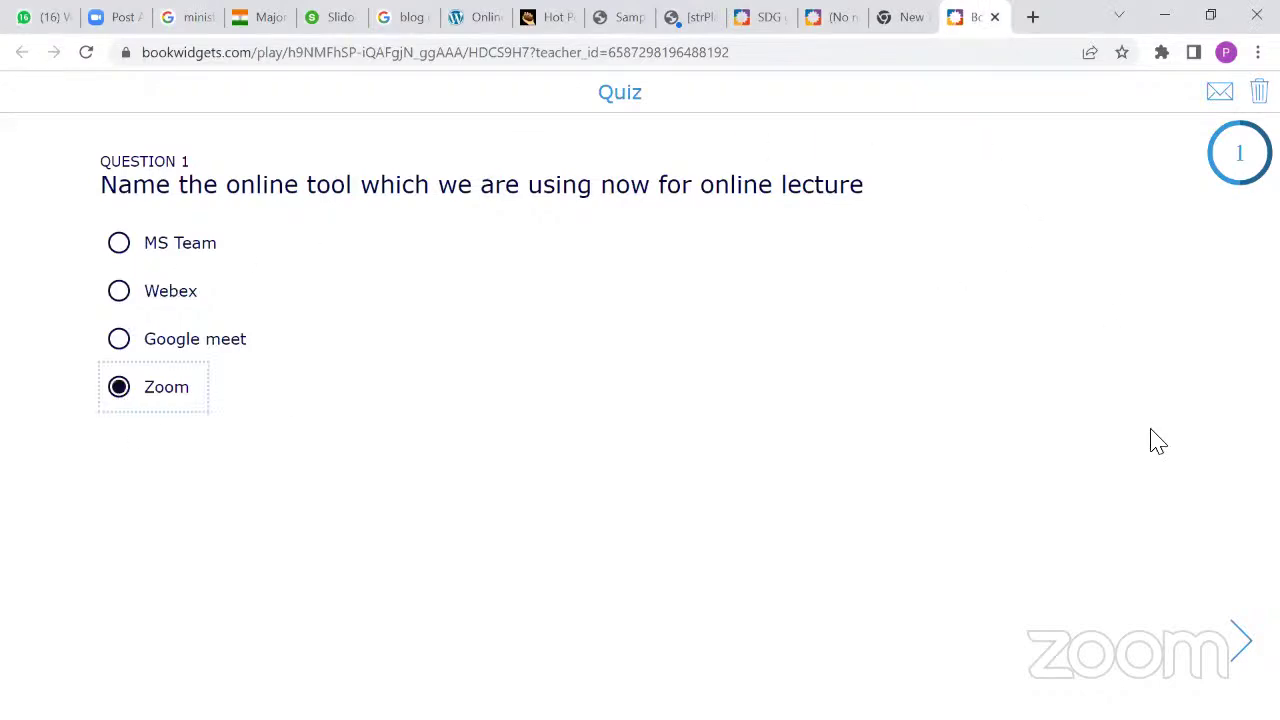
left_click(1238, 640)
left_click(664, 252)
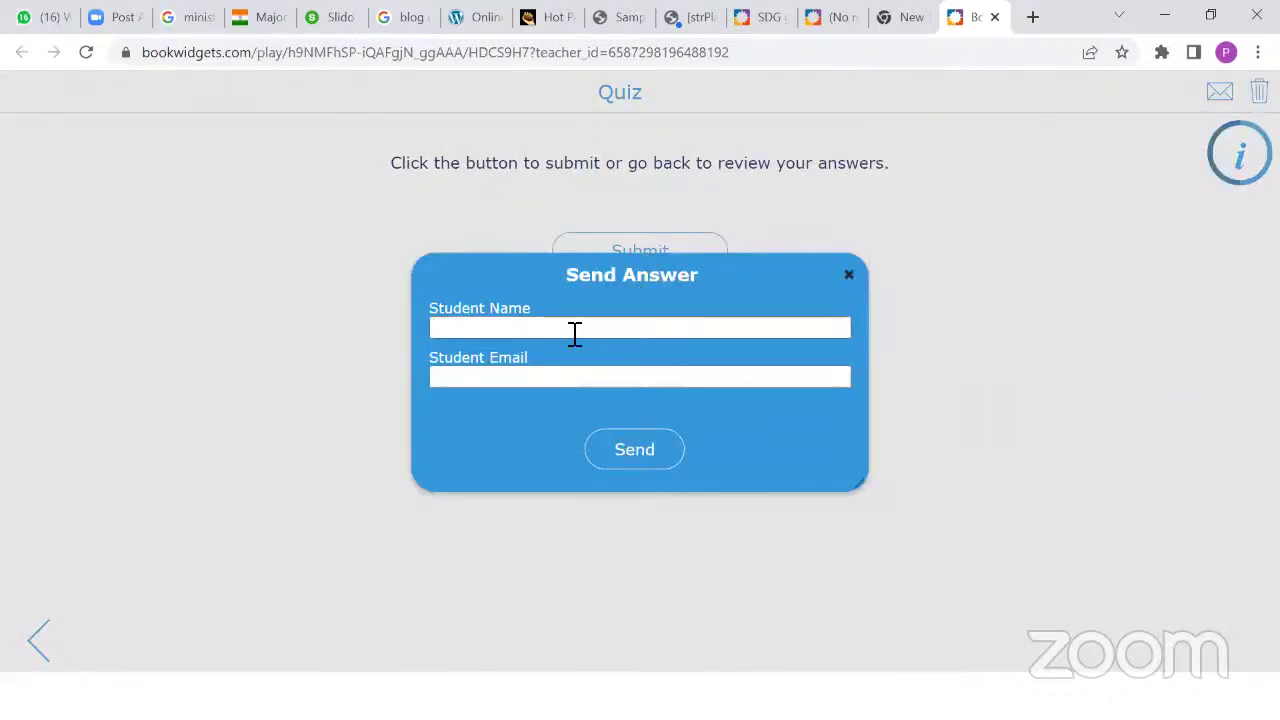
Fill in the student's name and e-mail, send the answers, and restore down the browser
type("Neethi")
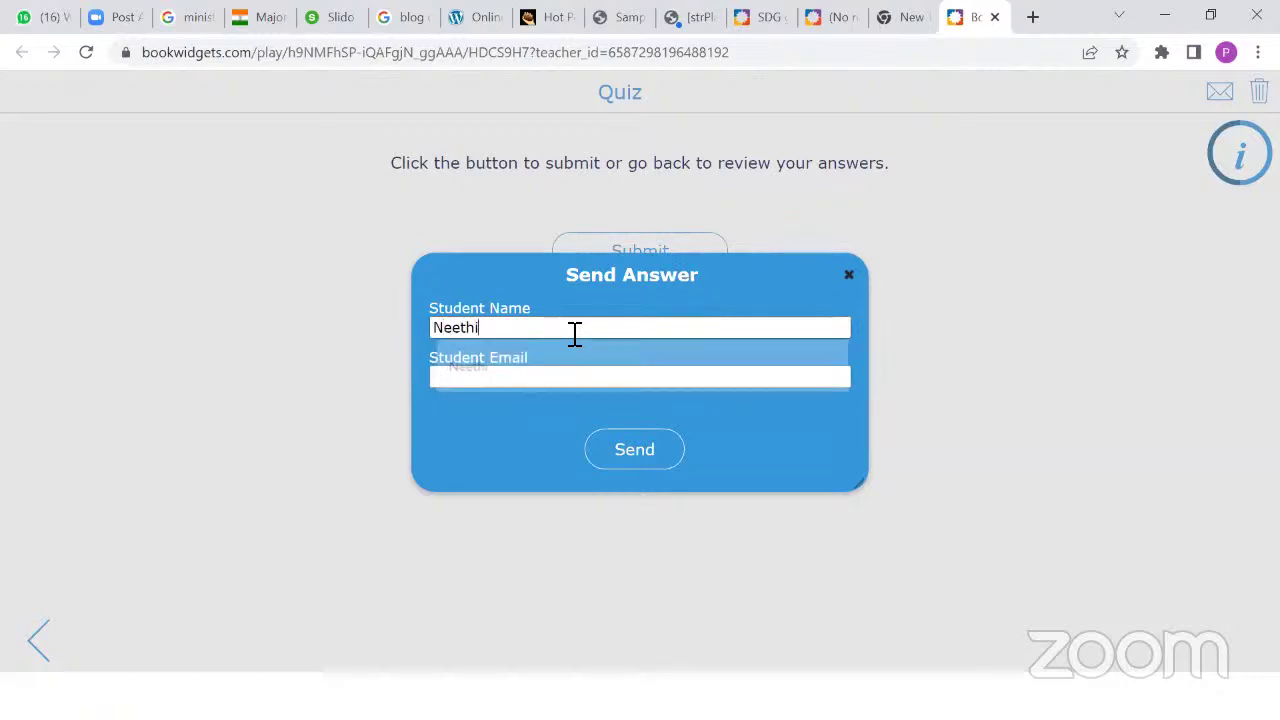
key("Tab")
type("shanne")
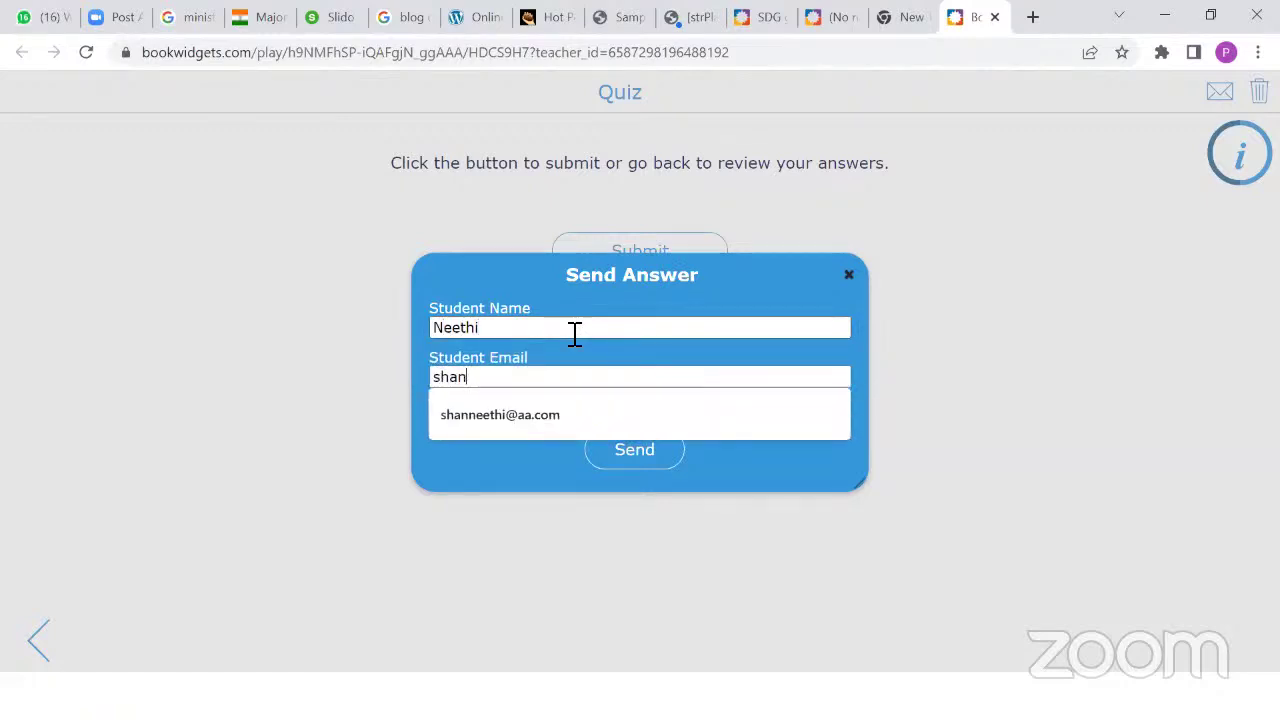
left_click(507, 415)
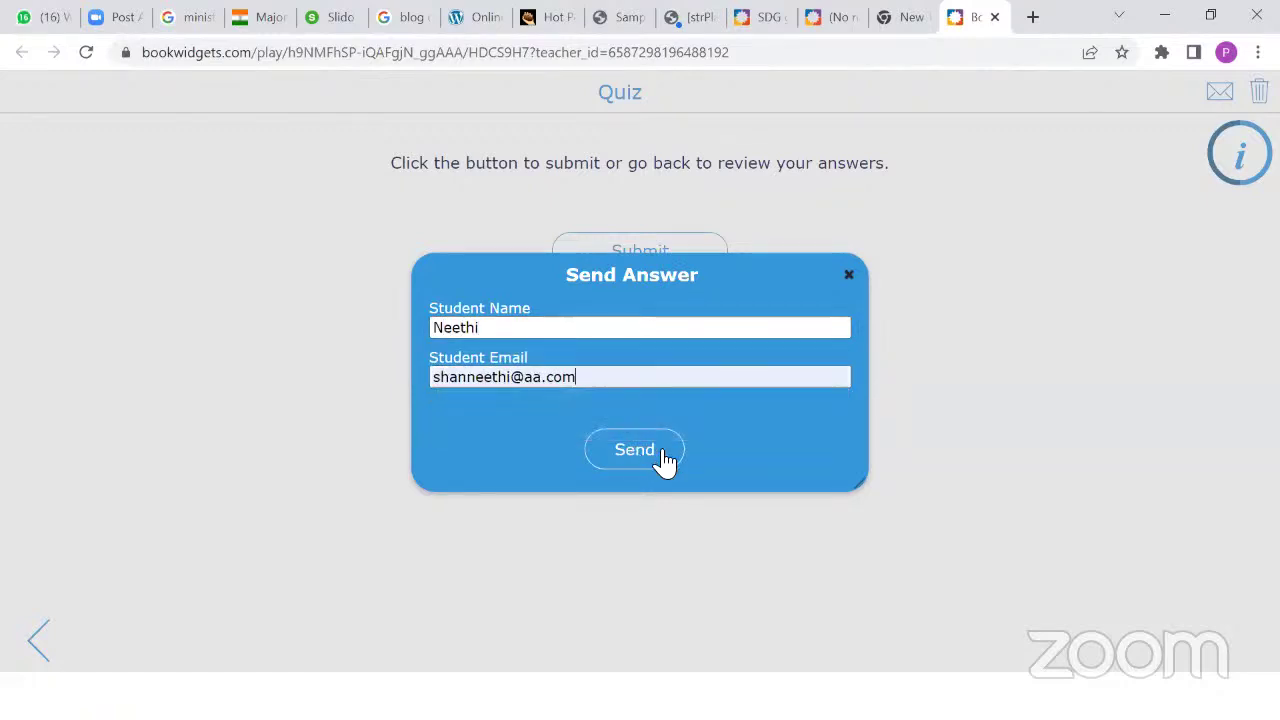
left_click(663, 458)
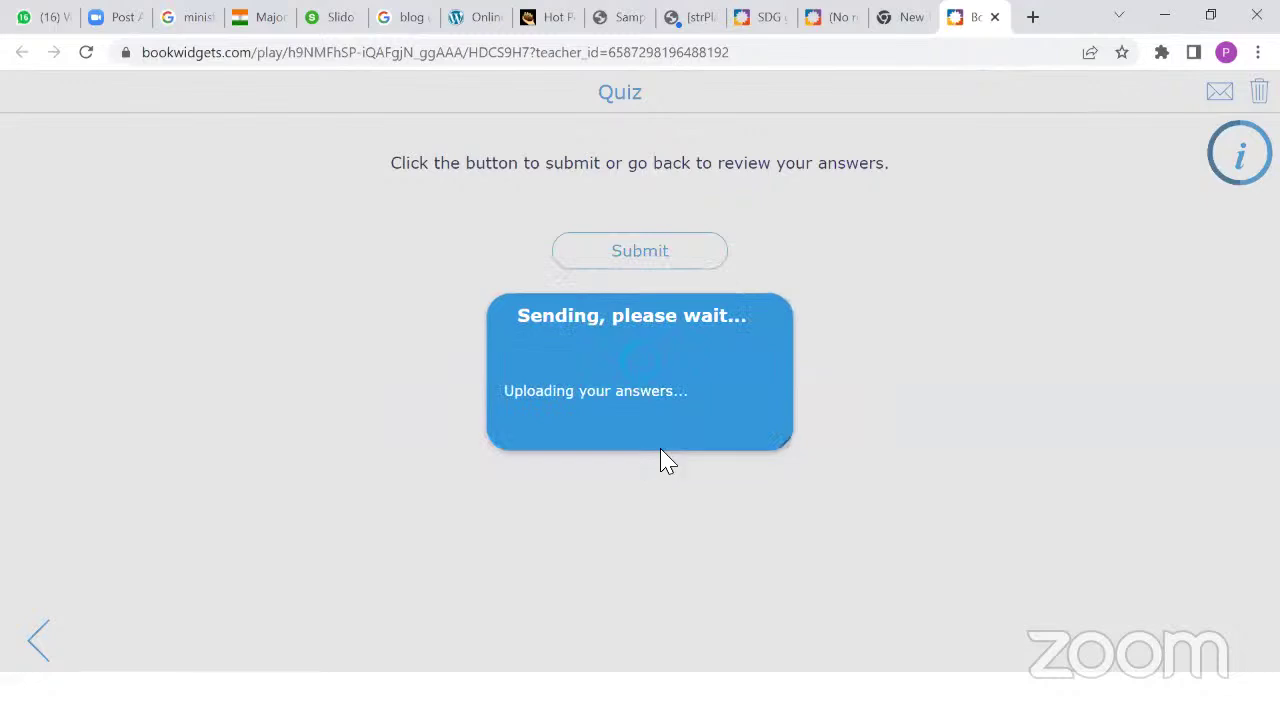
left_click(637, 412)
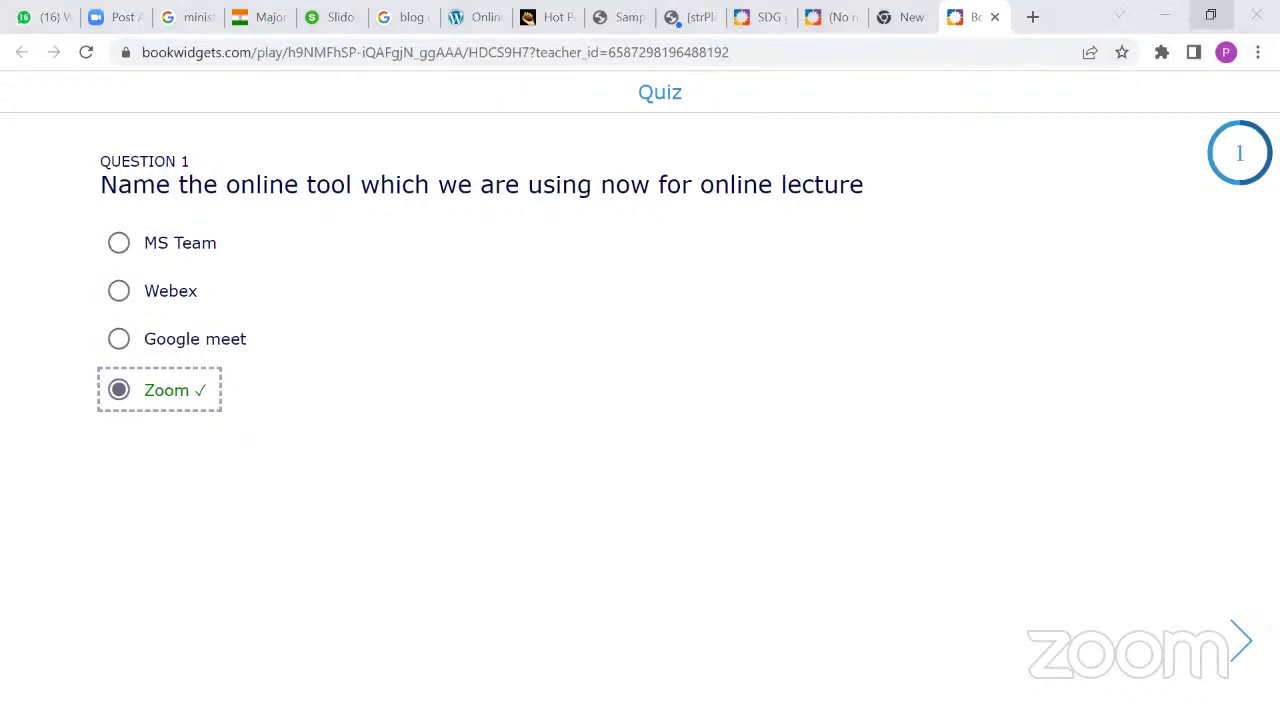
left_click(1210, 16)
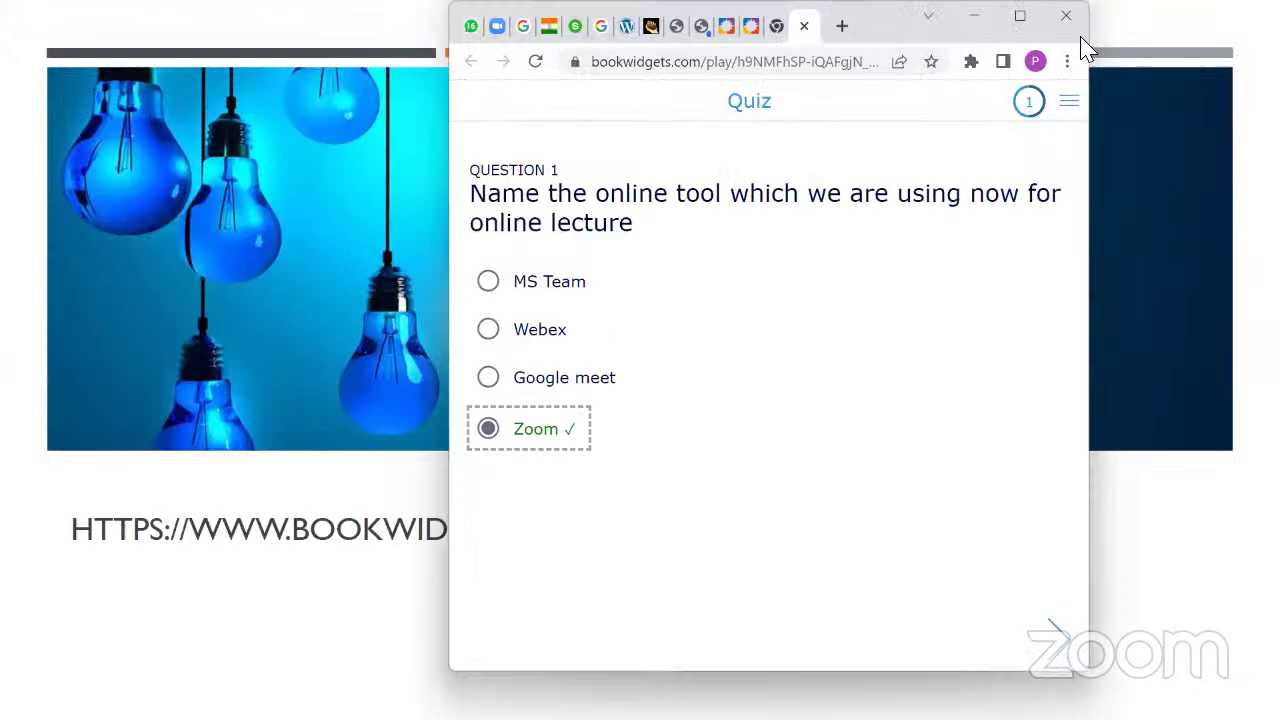
Move the browser window aside and close the quiz tab and the empty tab
left_click_drag(806, 36, 560, 192)
left_click(531, 188)
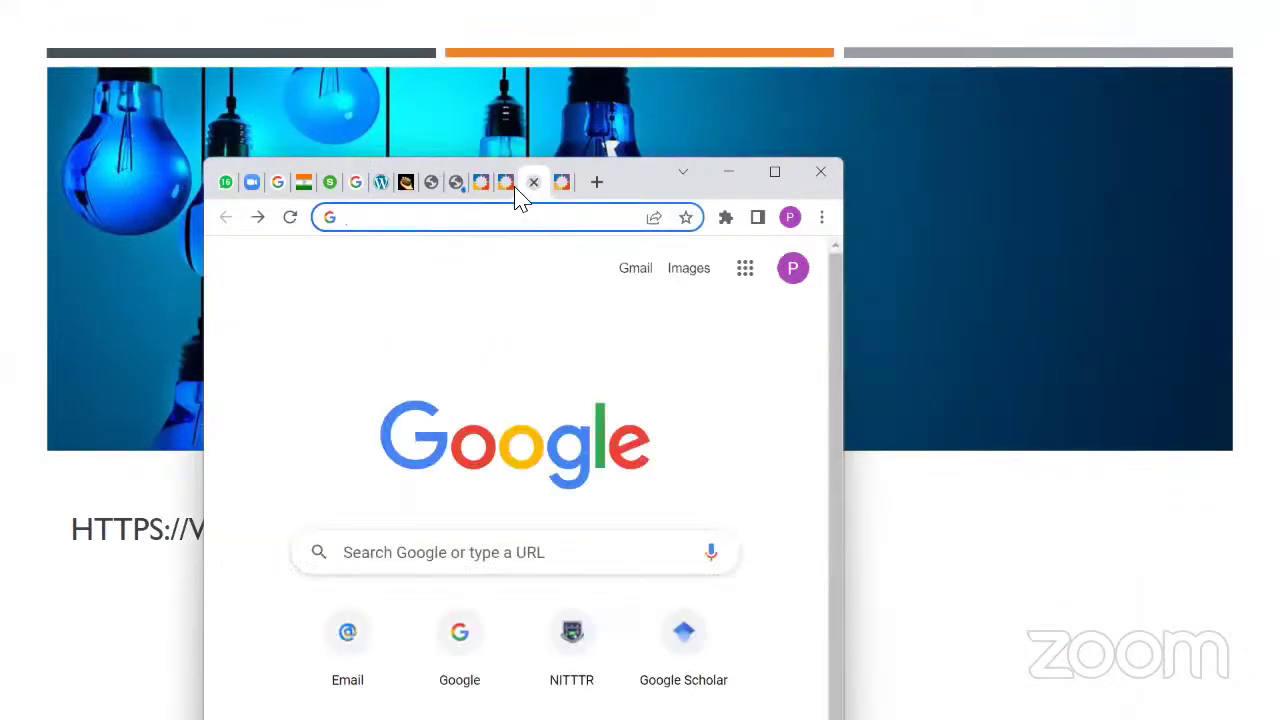
left_click(512, 189)
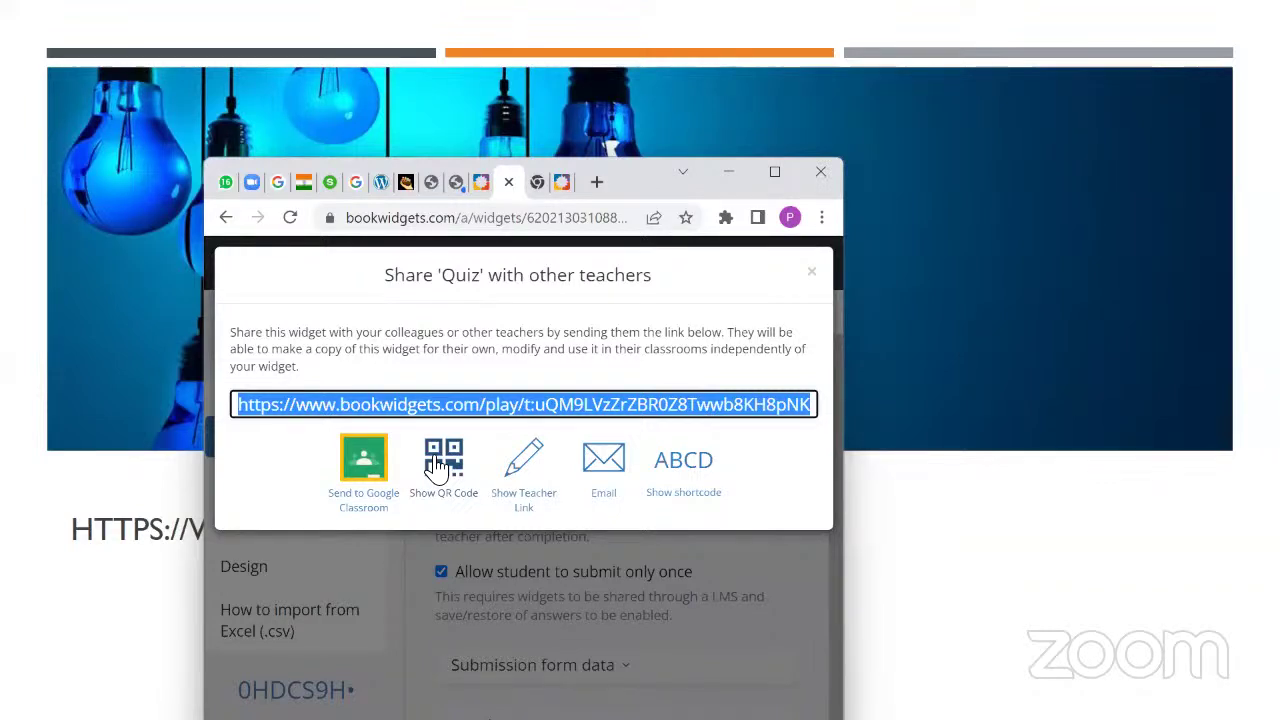
Copy the share link again, load it in a new tab, and maximize the browser
left_click(550, 510)
left_click(622, 405)
left_click(597, 182)
type("https://www.bookwidgets.com/play/t:uQM9LVzZrZBR0Z8Twwb8KH8pNKA1IPZIIApVlYoj5BIRENTOUg3")
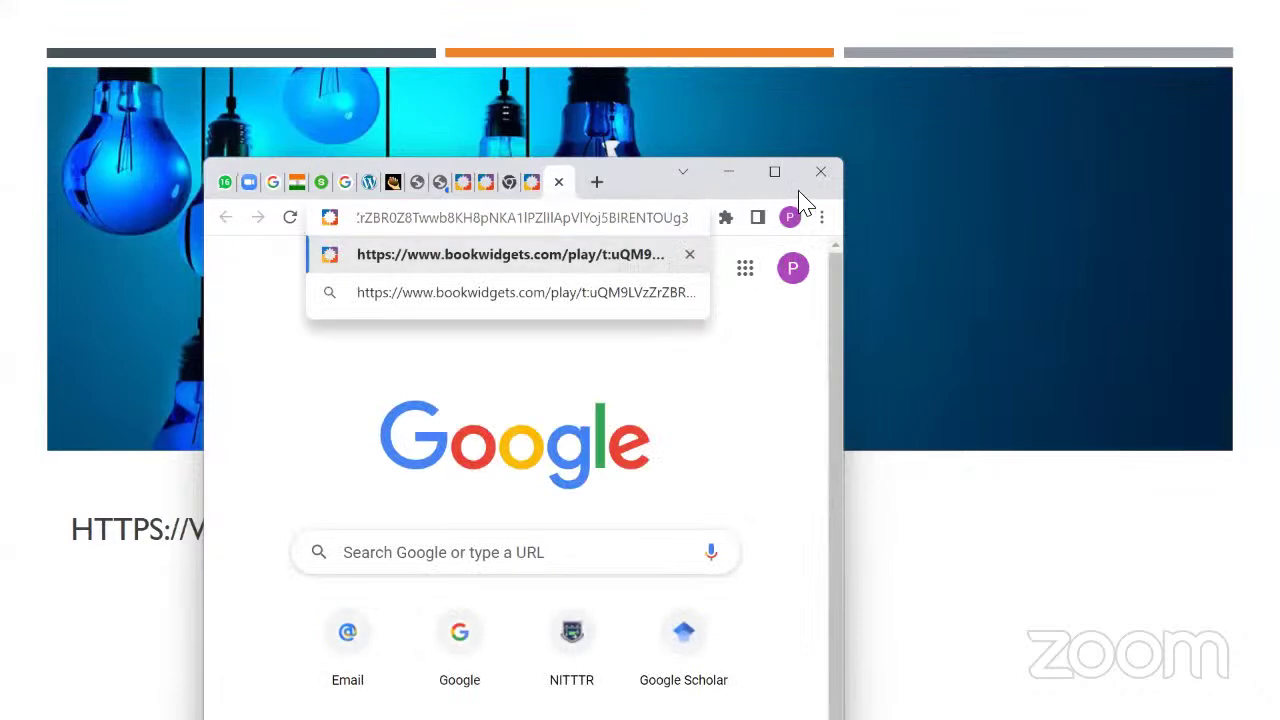
left_click(694, 252)
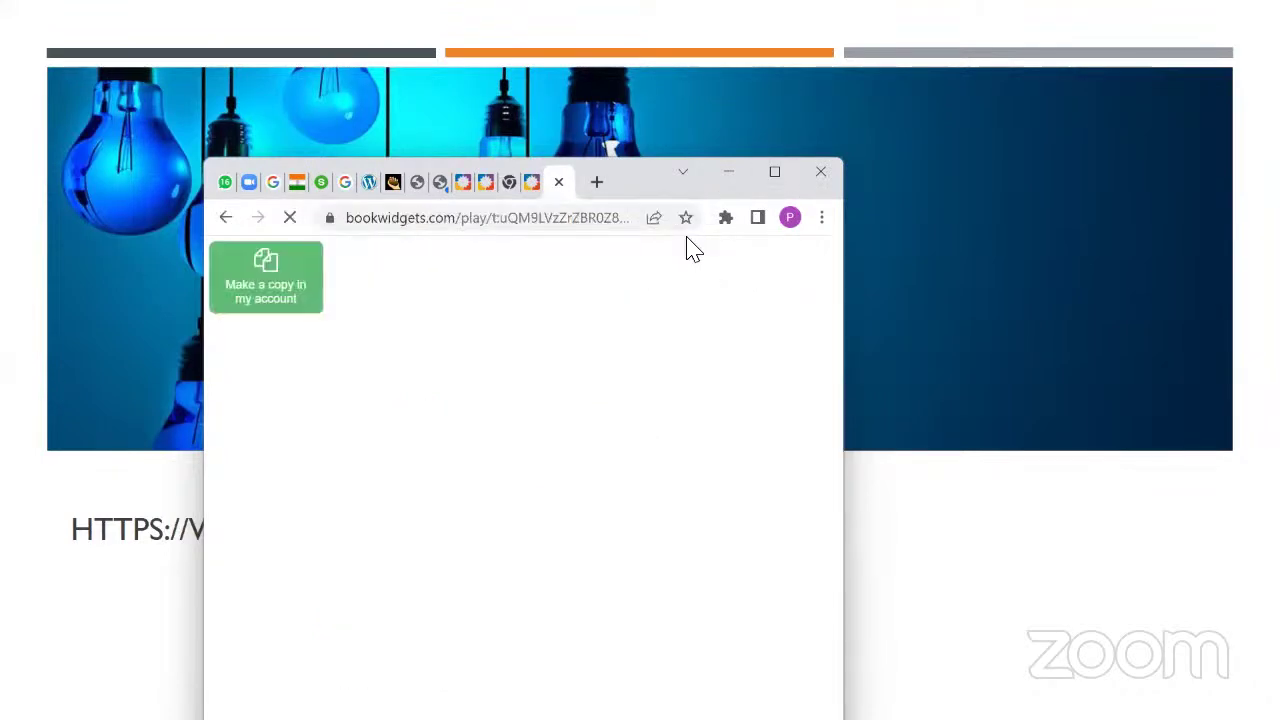
left_click(774, 171)
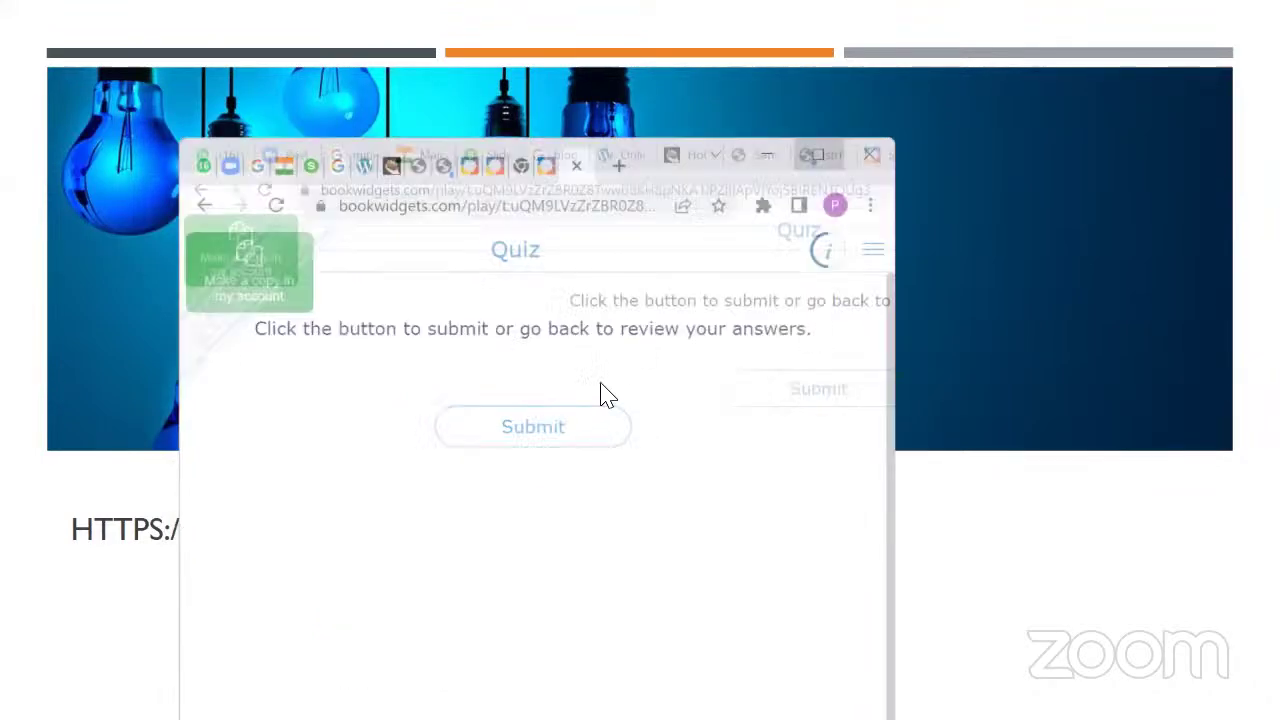
Cancel the Send Answer form and switch to the tab showing Zoom marked correct
left_click(657, 255)
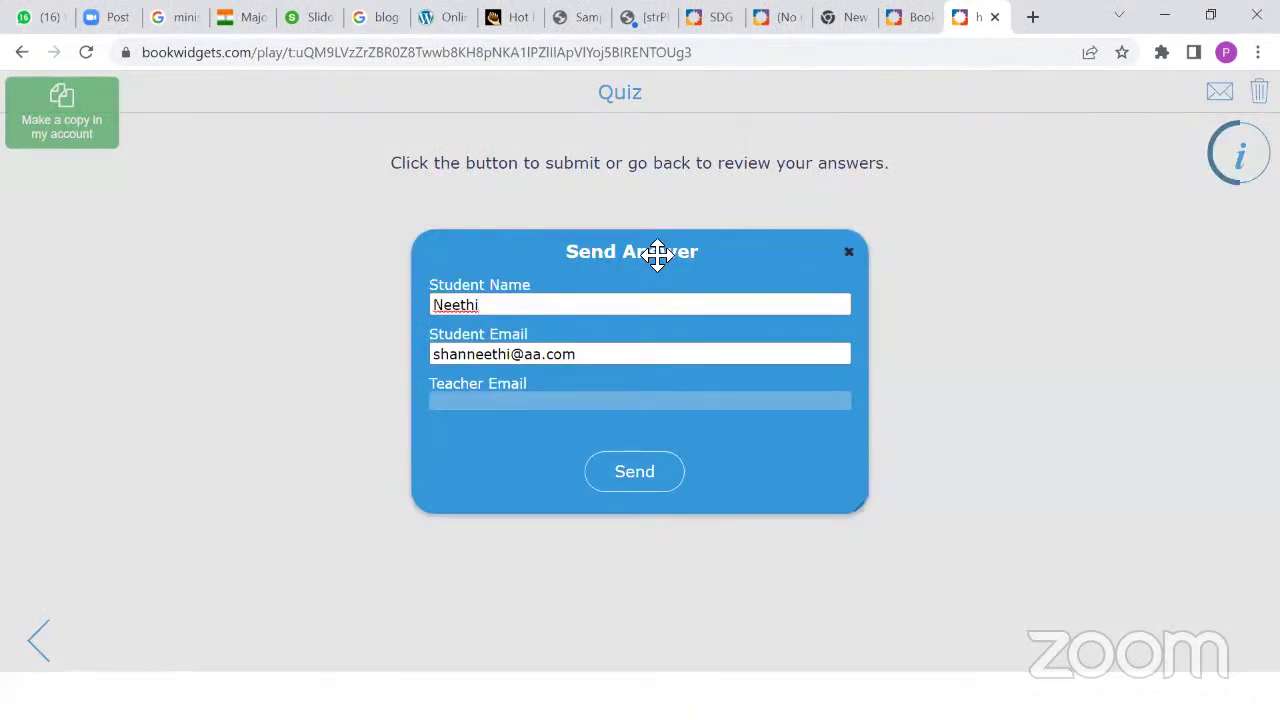
left_click_drag(797, 266, 673, 266)
left_click(724, 252)
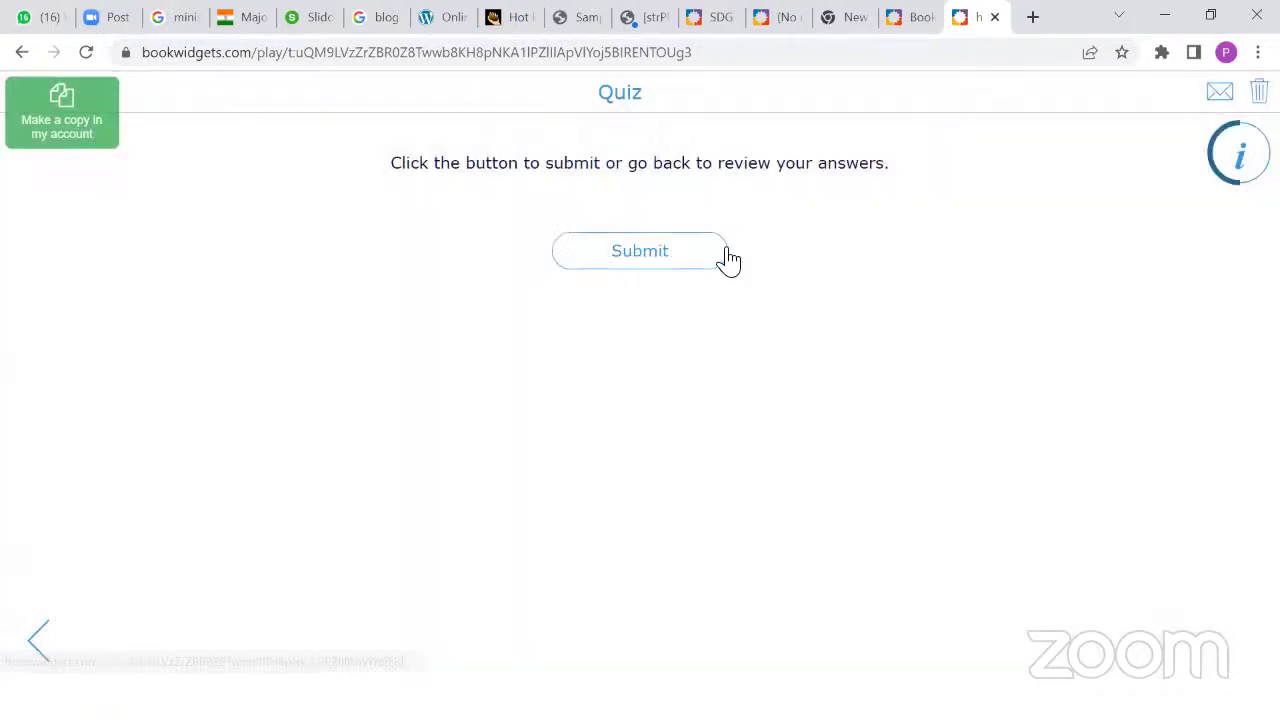
left_click(800, 291)
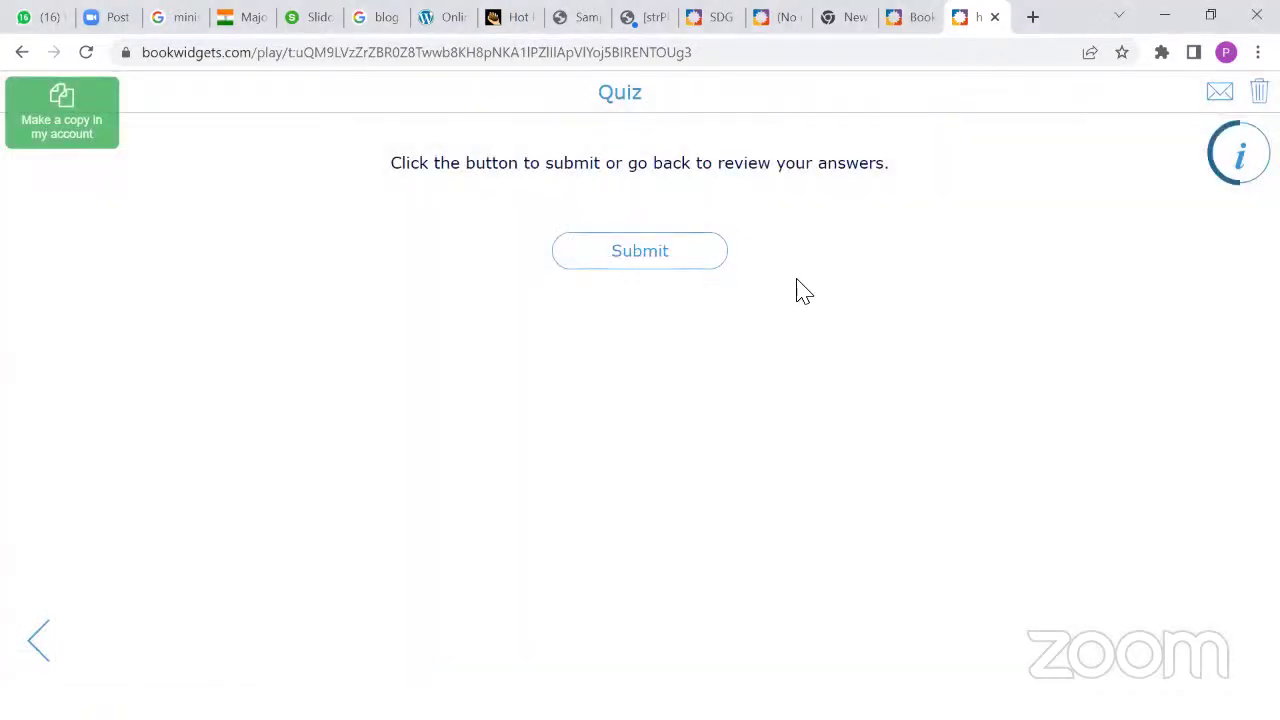
left_click(904, 22)
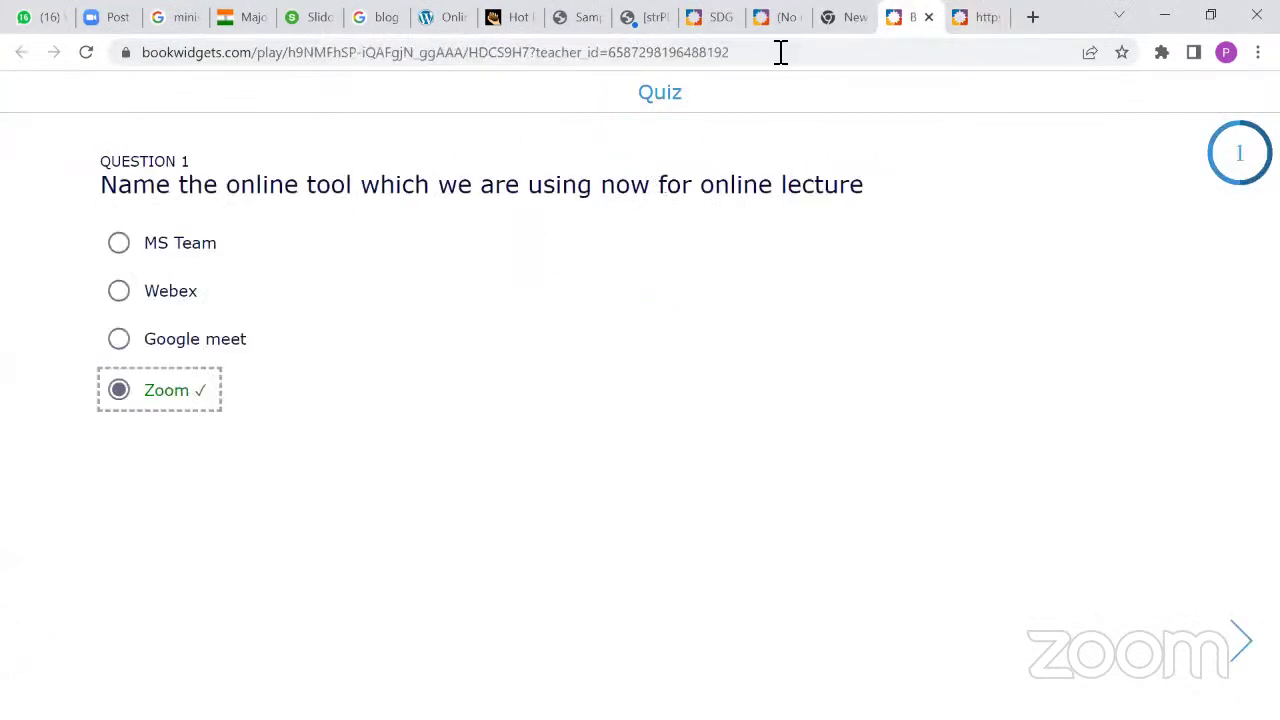
Enable sharing the quiz by shortcode and select the HDCS9H7 code
left_click(846, 18)
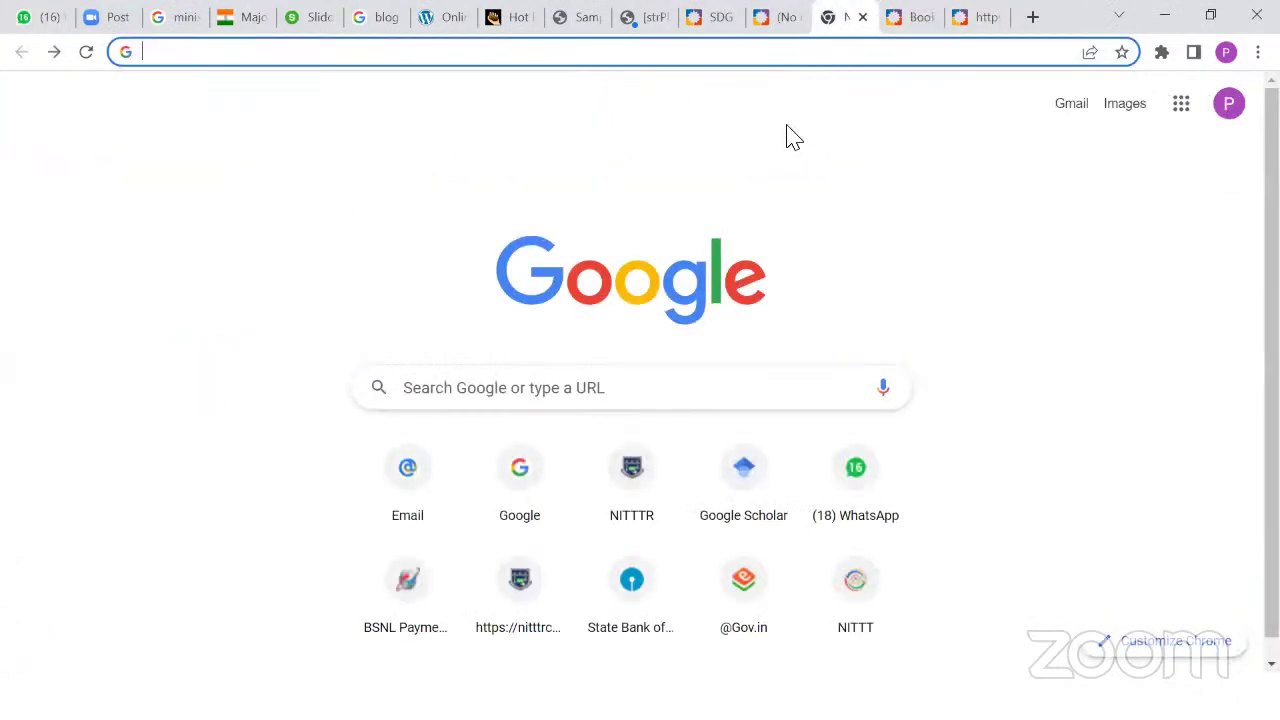
left_click(775, 17)
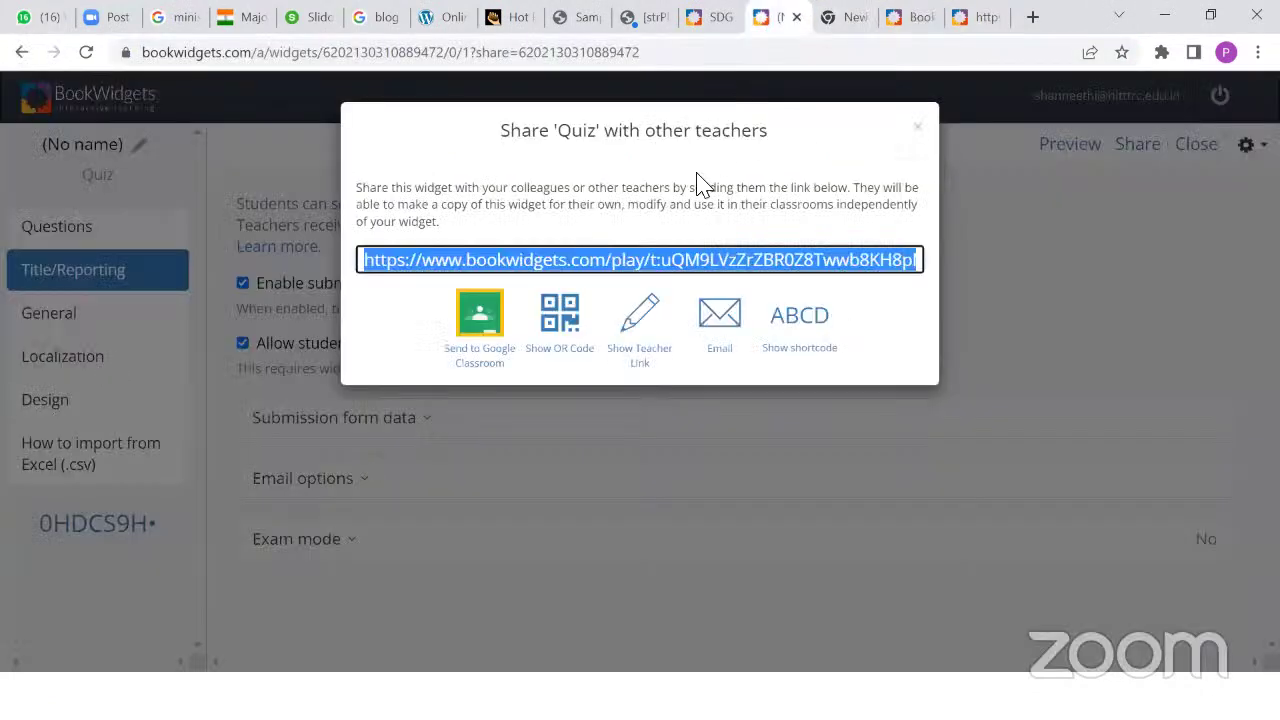
left_click(808, 330)
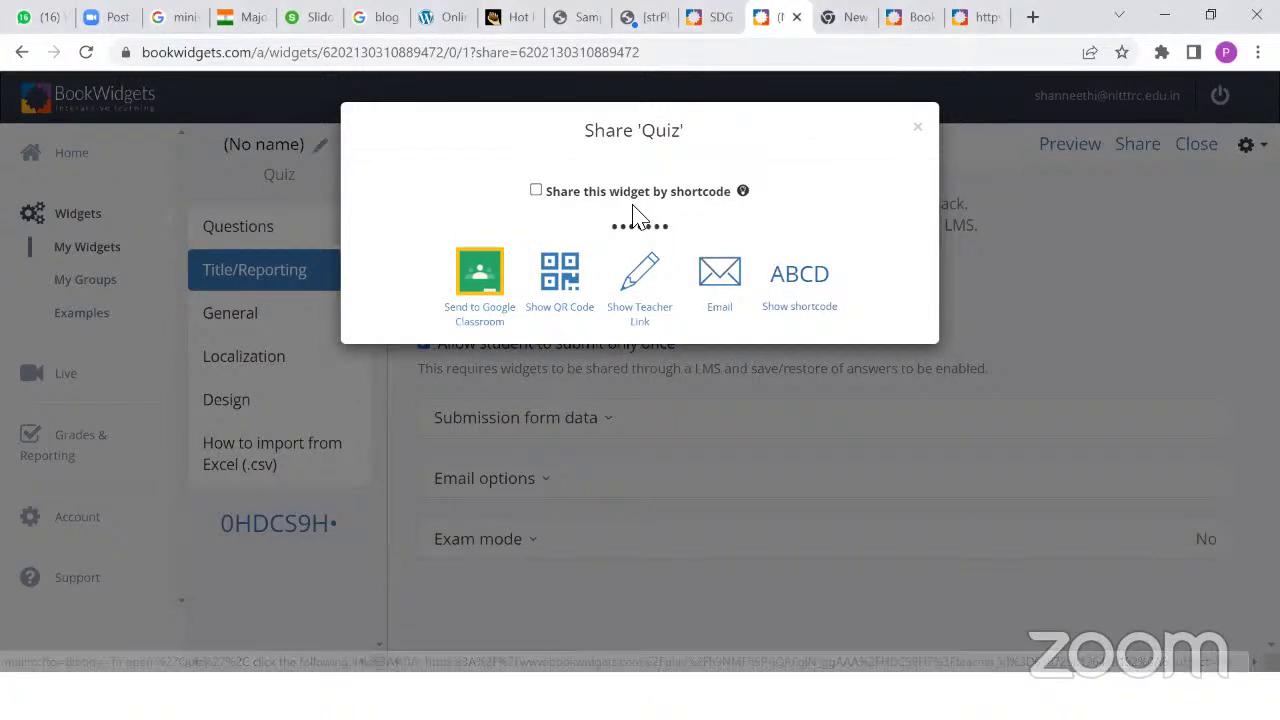
left_click(536, 191)
left_click(716, 238)
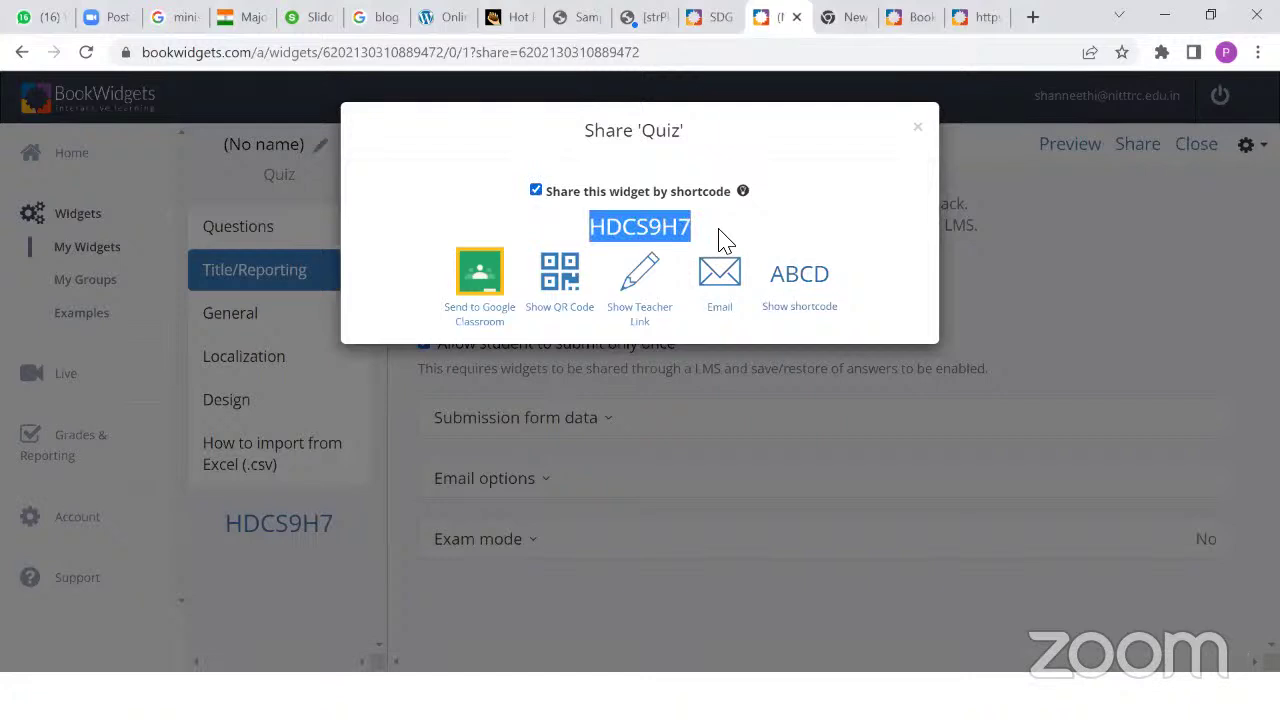
Start connecting BookWidgets to Google Classroom using the teacher's Google account
left_click(490, 290)
left_click(642, 283)
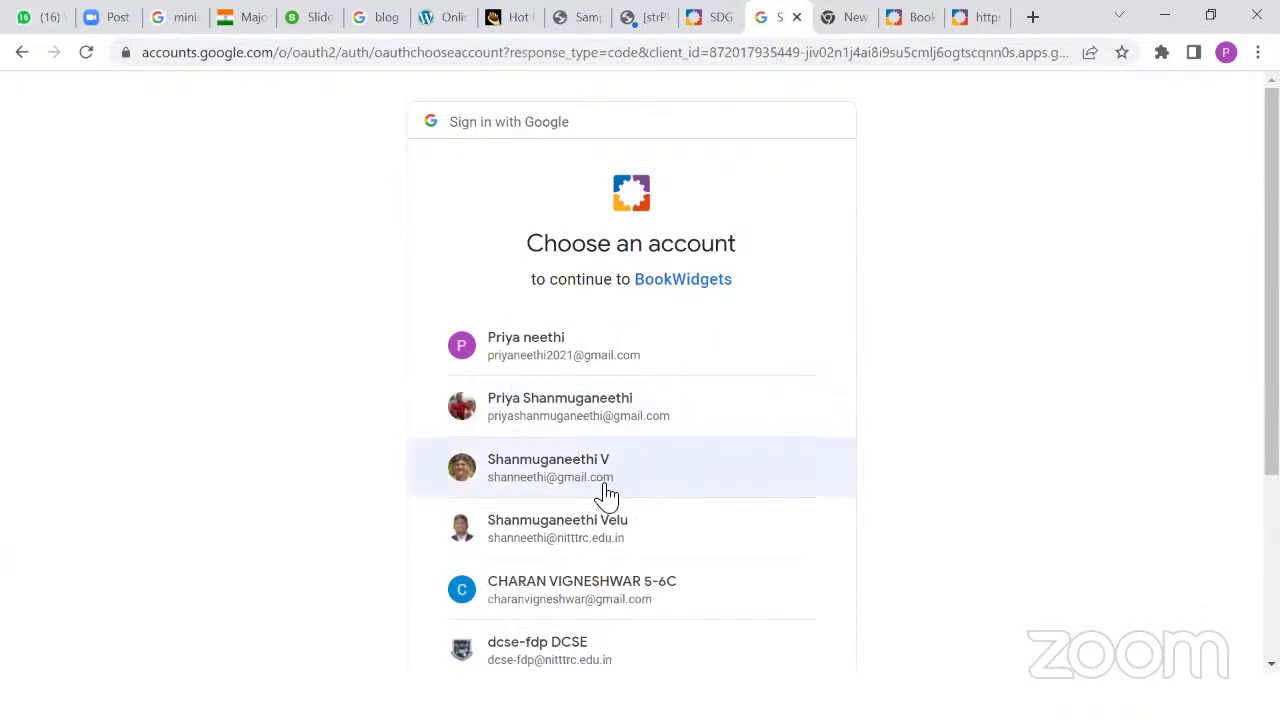
left_click(601, 533)
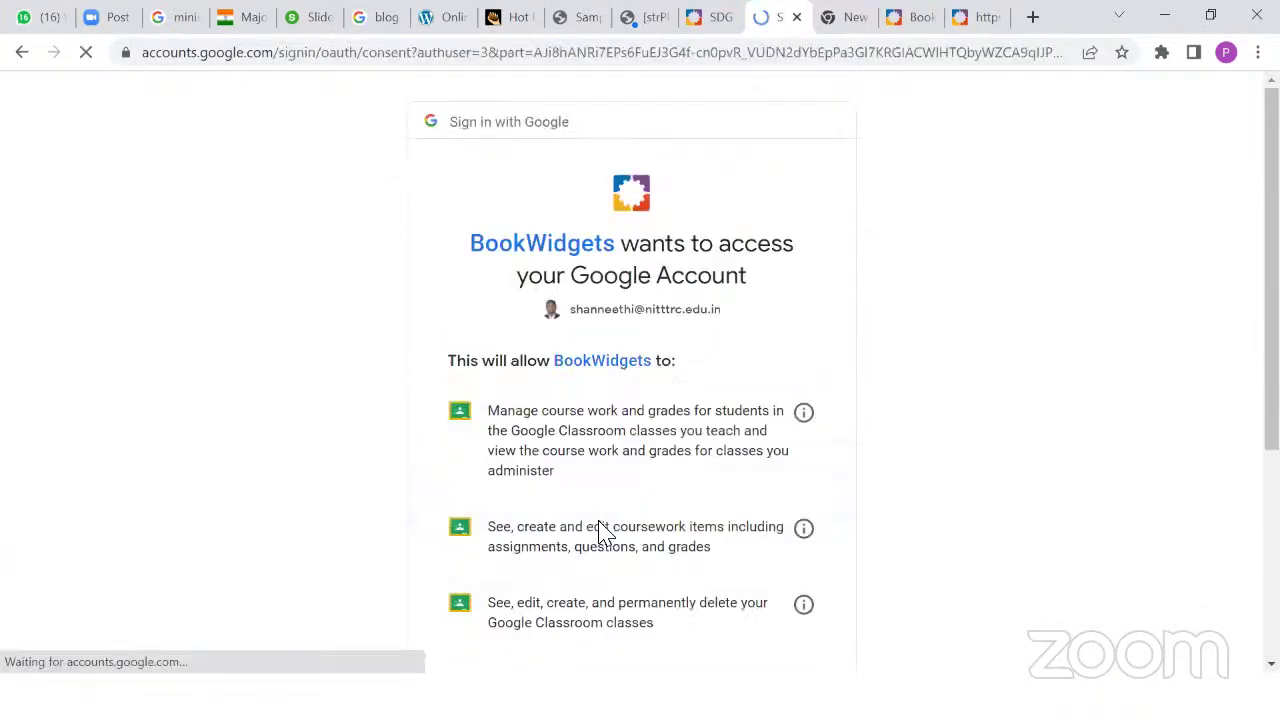
scroll(618, 510, "down", 3)
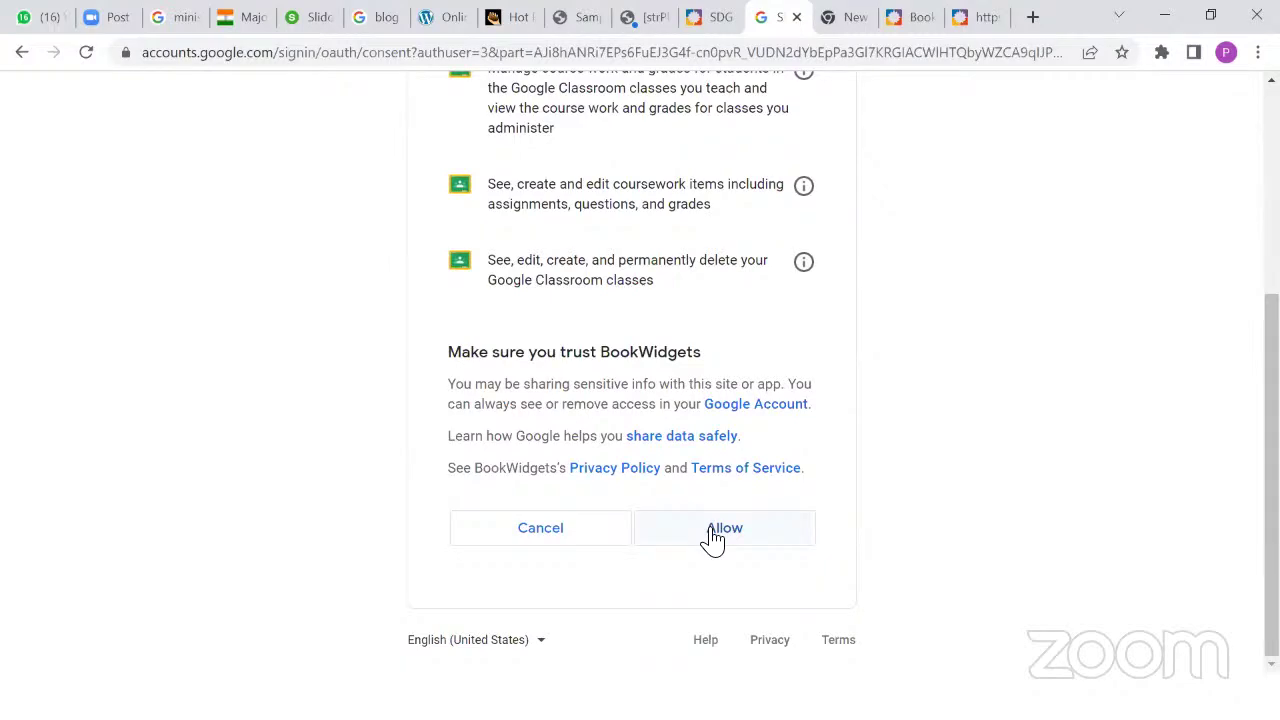
Switch back to the PowerPoint slide show with Alt+Tab
key("alt+Tab")
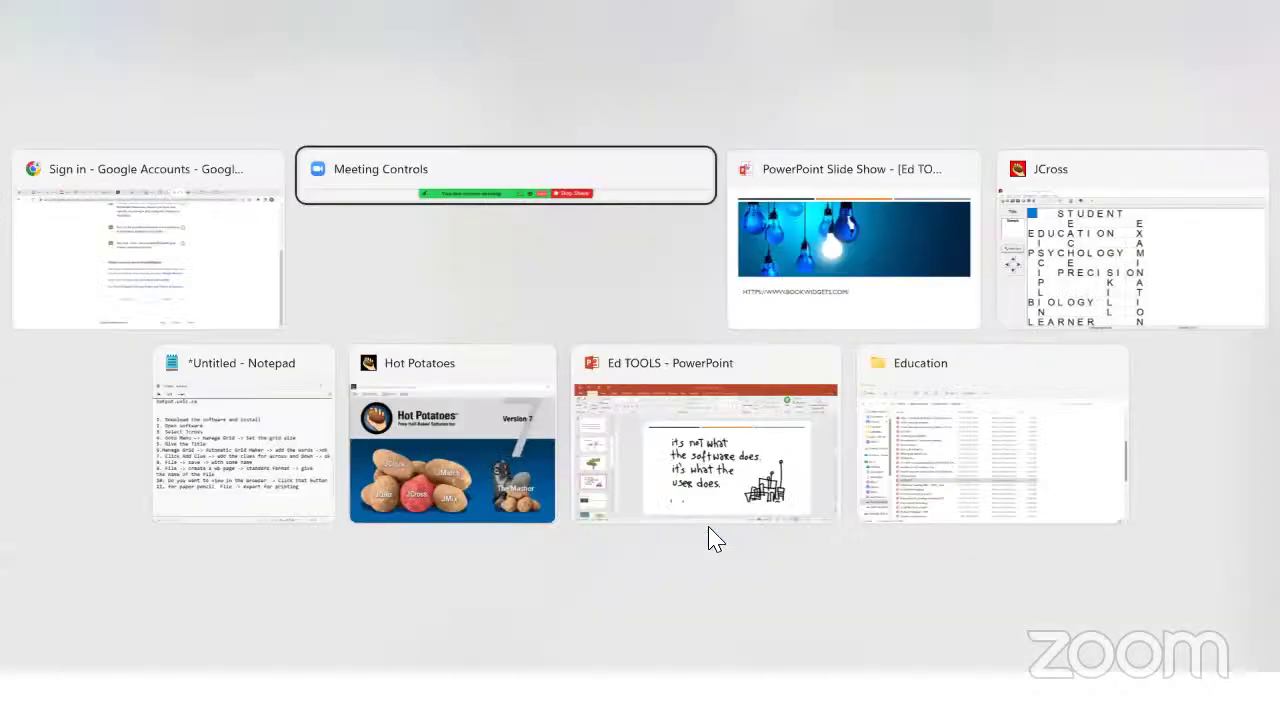
key("alt+Tab")
key("alt+Tab")
key("alt+Tab")
key("alt+Tab")
key("alt+Tab")
key("alt+Tab")
key("alt+Tab")
key("alt+Tab")
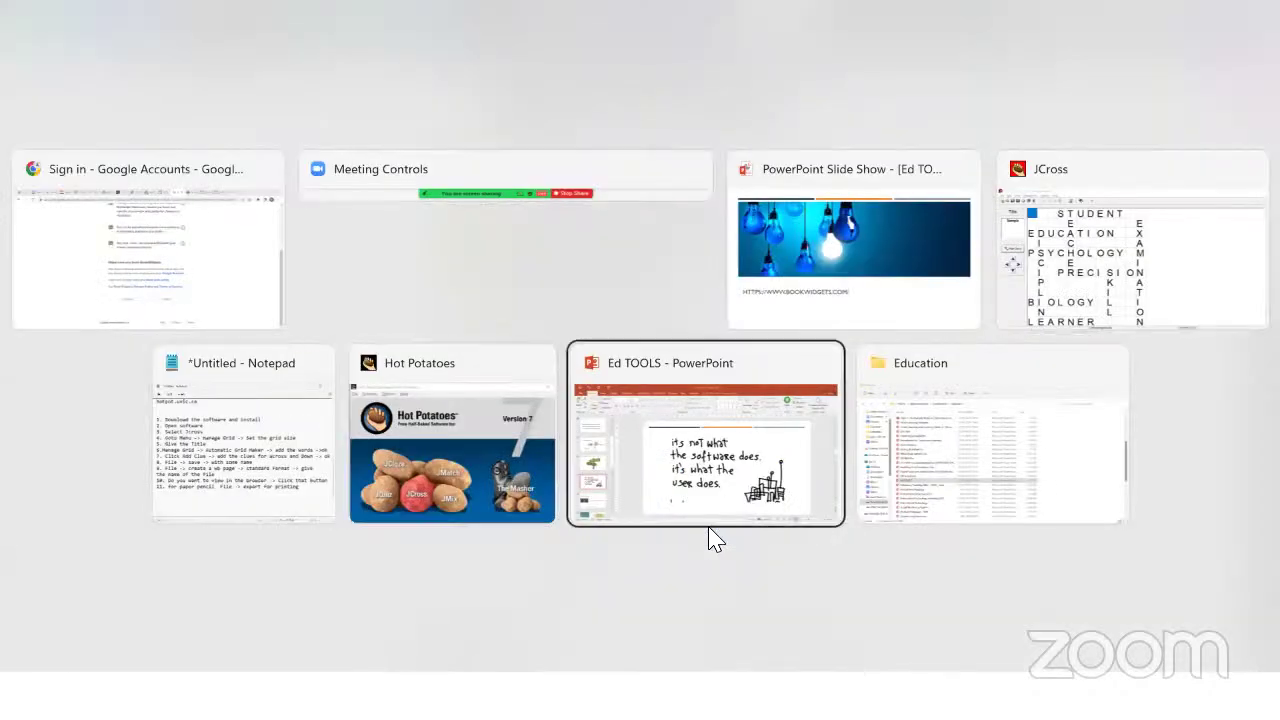
key("alt+Tab")
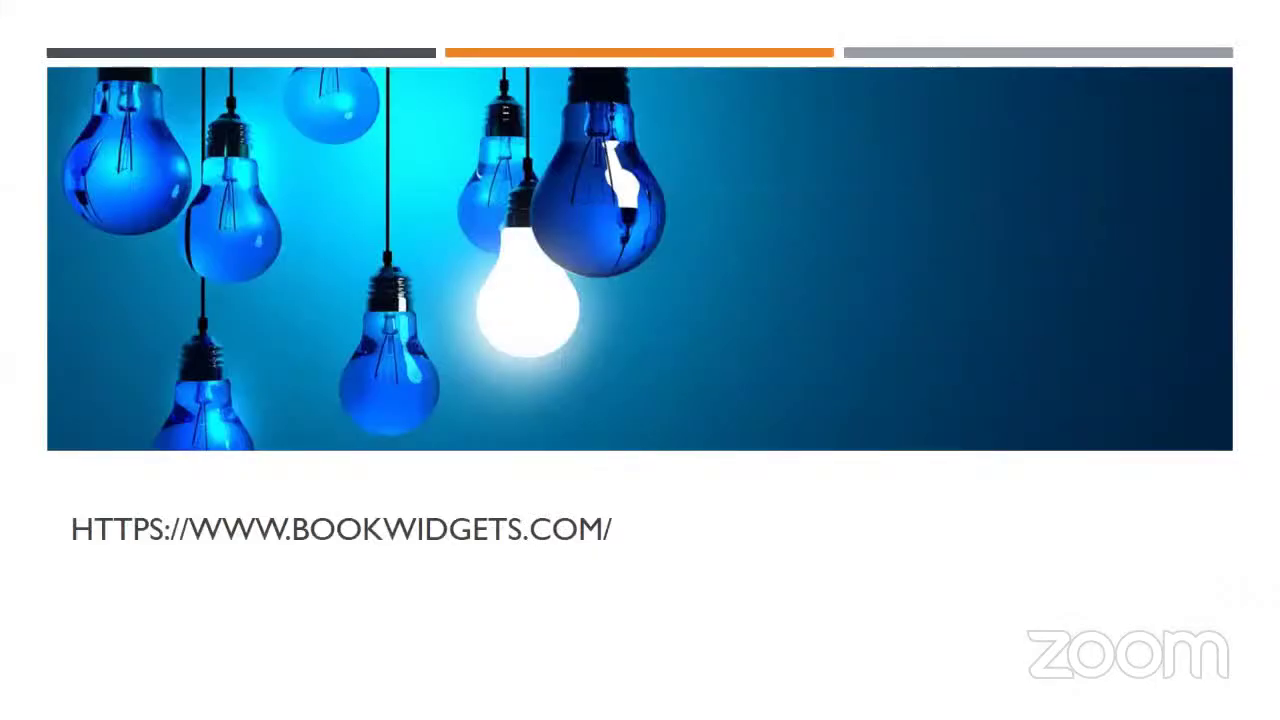